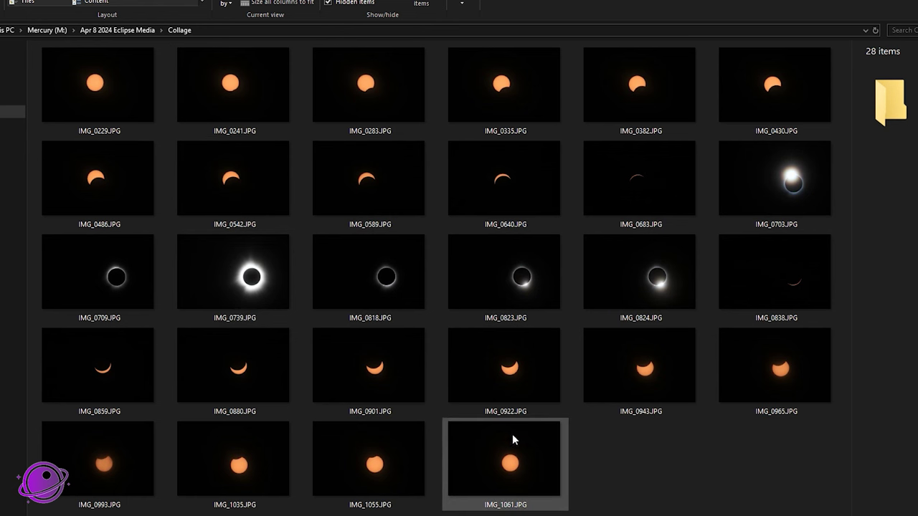
# Cut photos IMG_0283, 0382, 0486, 0589, 0640, 0703, 0739, 0824, 0859, 0880, 0922, 0965 and 1035 from the Collage folder.
pyautogui.click(388, 90)
pyautogui.keyDown('ctrl'); pyautogui.click(650, 103); pyautogui.keyUp('ctrl')
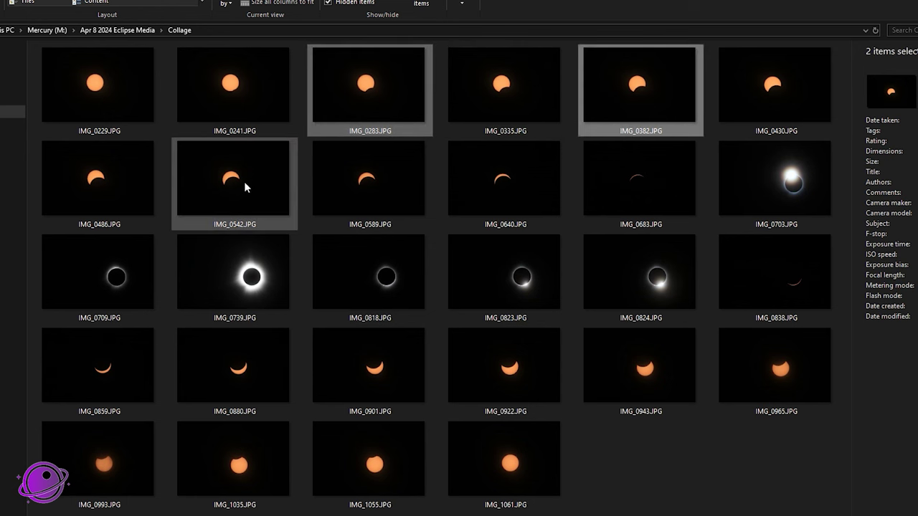
pyautogui.keyDown('ctrl'); pyautogui.click(132, 183); pyautogui.keyUp('ctrl')
pyautogui.keyDown('ctrl'); pyautogui.click(390, 180); pyautogui.keyUp('ctrl')
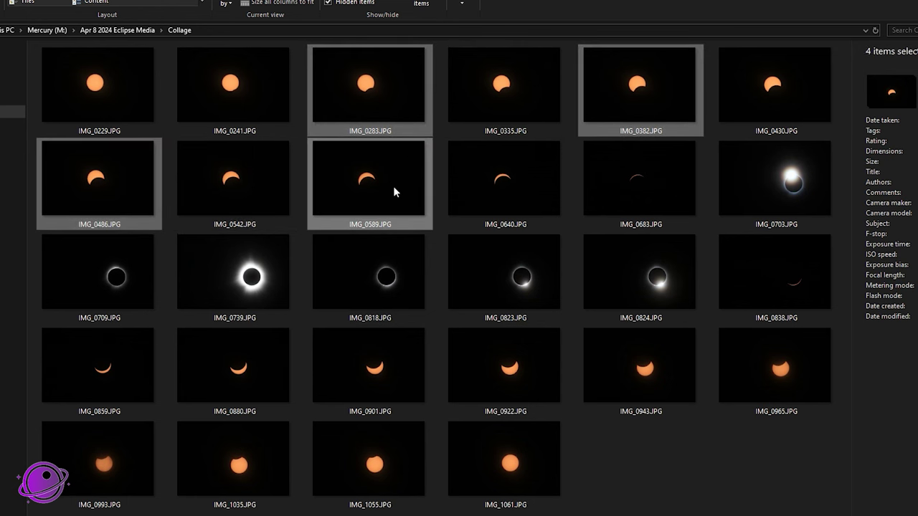
pyautogui.keyDown('ctrl'); pyautogui.click(537, 190); pyautogui.keyUp('ctrl')
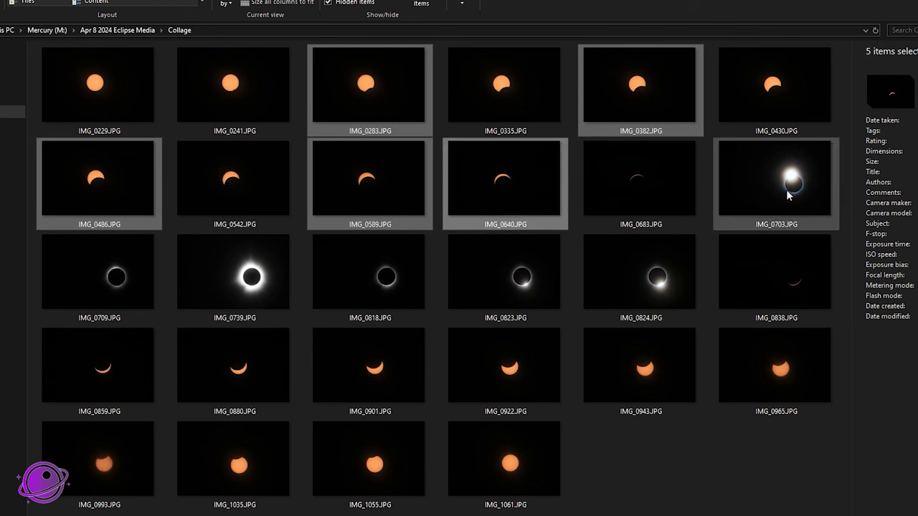
pyautogui.keyDown('ctrl'); pyautogui.click(781, 215); pyautogui.keyUp('ctrl')
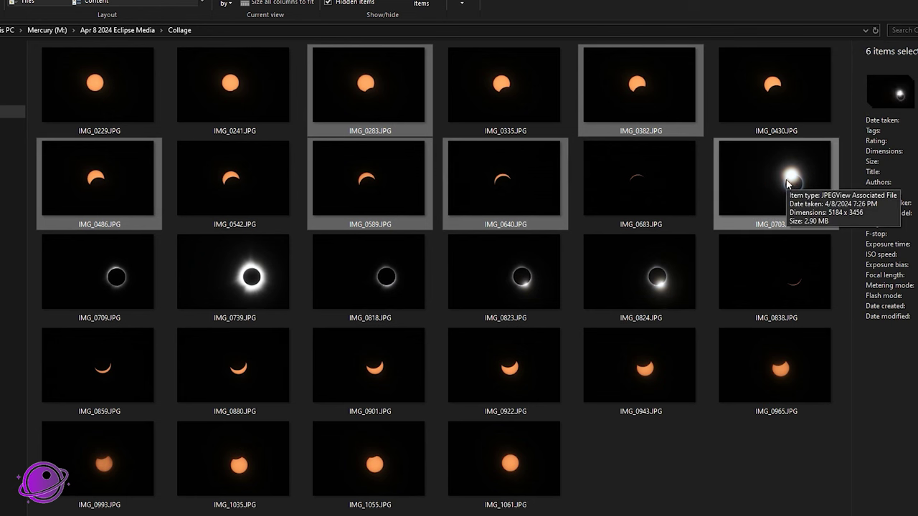
pyautogui.keyDown('ctrl'); pyautogui.click(215, 270); pyautogui.keyUp('ctrl')
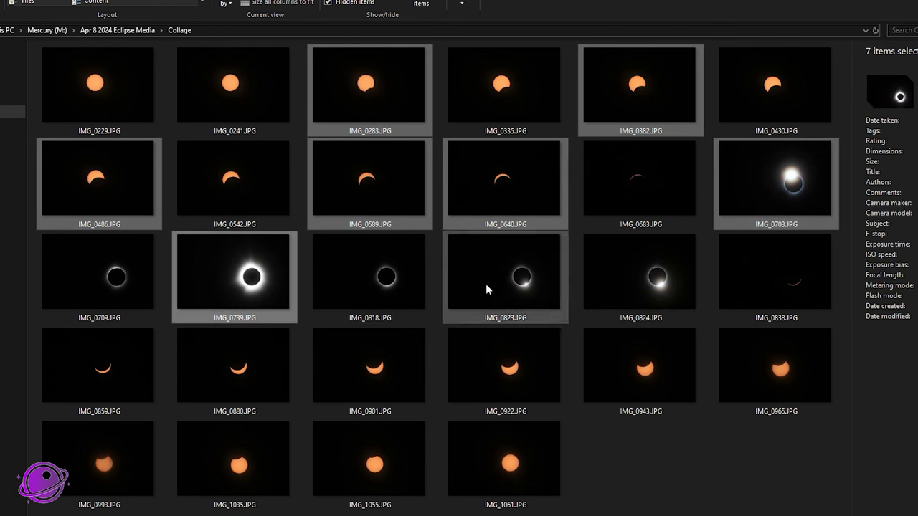
pyautogui.keyDown('ctrl'); pyautogui.click(619, 280); pyautogui.keyUp('ctrl')
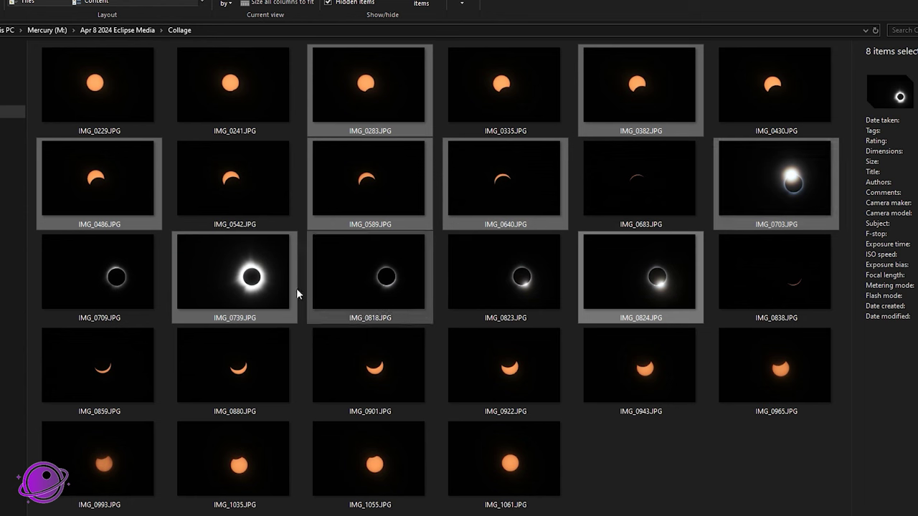
pyautogui.keyDown('ctrl'); pyautogui.click(94, 376); pyautogui.keyUp('ctrl')
pyautogui.keyDown('ctrl'); pyautogui.click(233, 373); pyautogui.keyUp('ctrl')
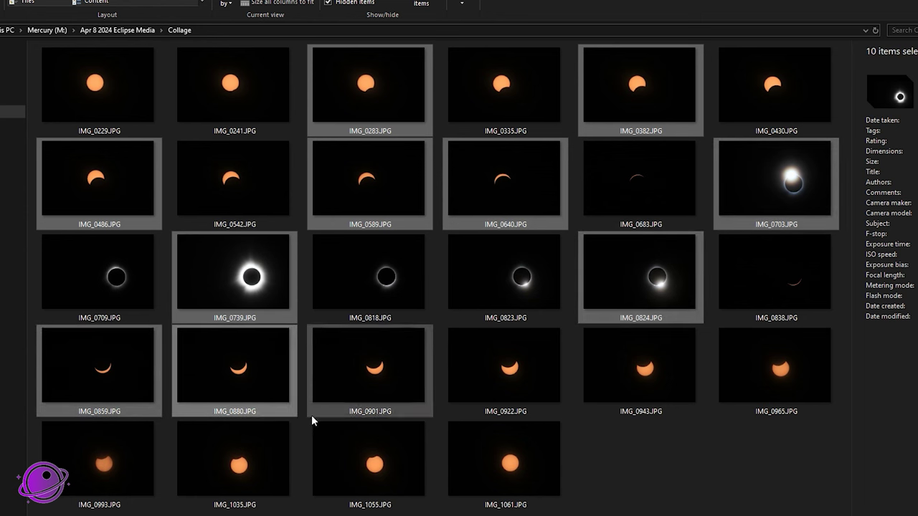
pyautogui.keyDown('ctrl'); pyautogui.click(529, 375); pyautogui.keyUp('ctrl')
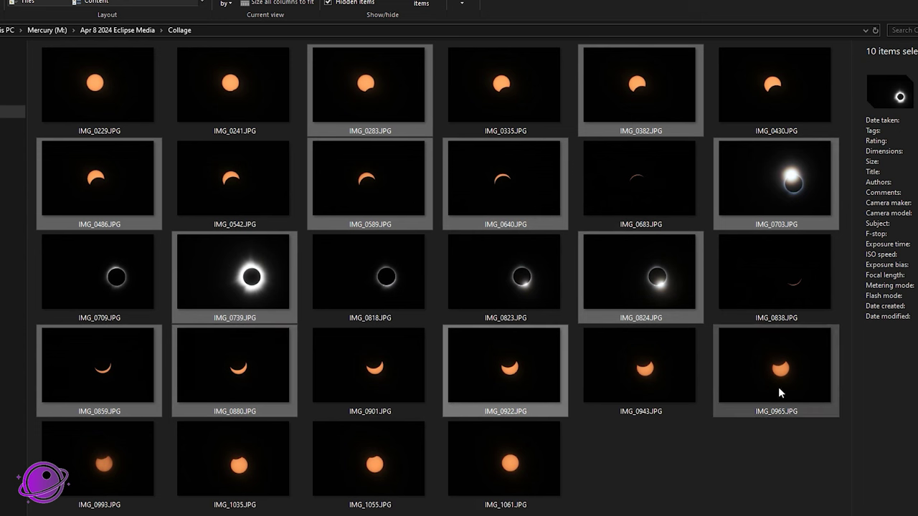
pyautogui.keyDown('ctrl'); pyautogui.click(785, 387); pyautogui.keyUp('ctrl')
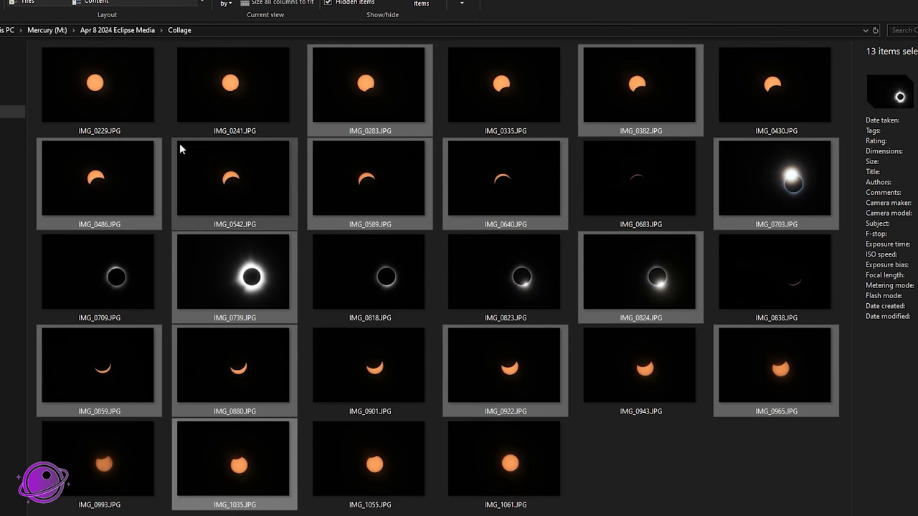
pyautogui.hotkey('ctrl', 'x')
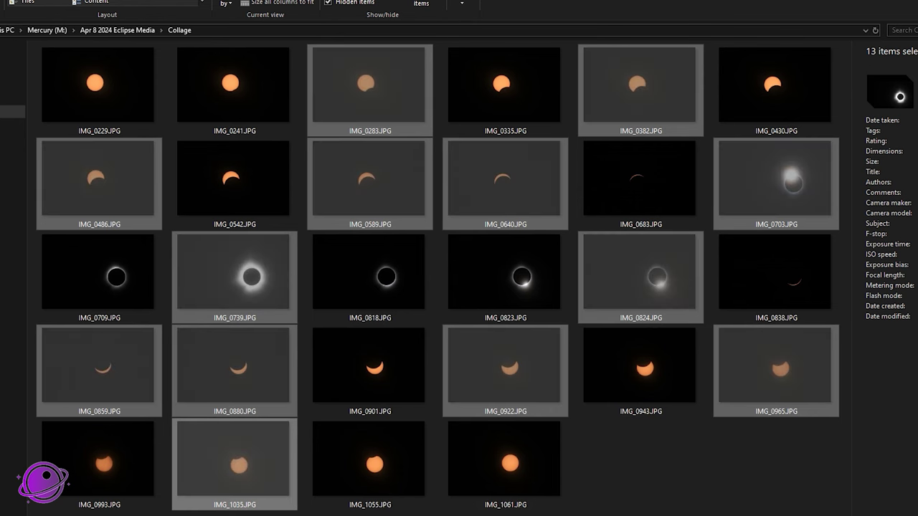
# Create a folder named "To use" inside Collage and paste the cut eclipse photos into it.
pyautogui.hotkey('ctrl', 'shift', 'n')
pyautogui.write('To use')
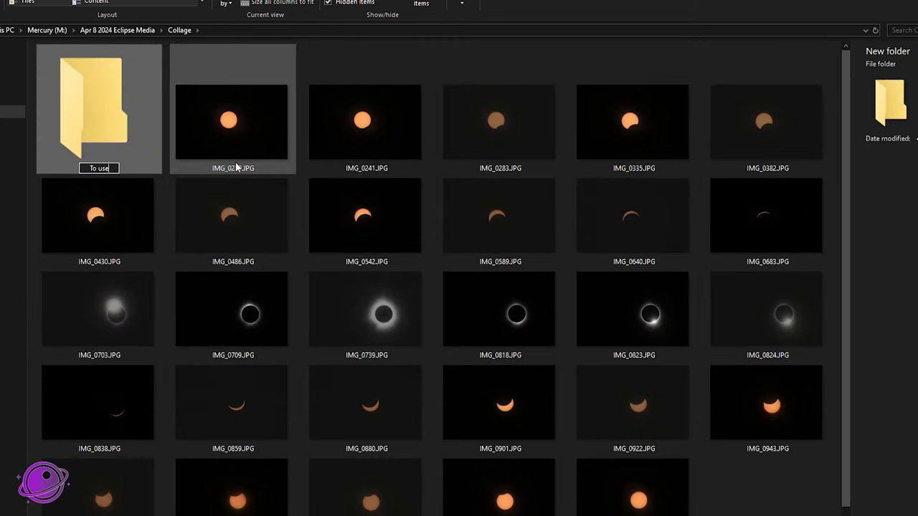
pyautogui.press('Return')
pyautogui.press('Return')
pyautogui.hotkey('ctrl', 'v')
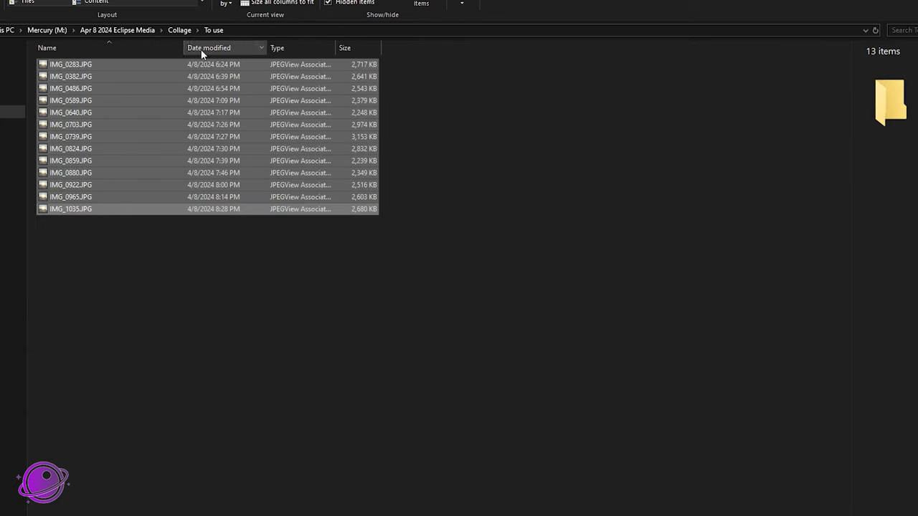
# Review the leftover photos in Collage and the chosen photos in the To use folder as large icons.
pyautogui.click(188, 33)
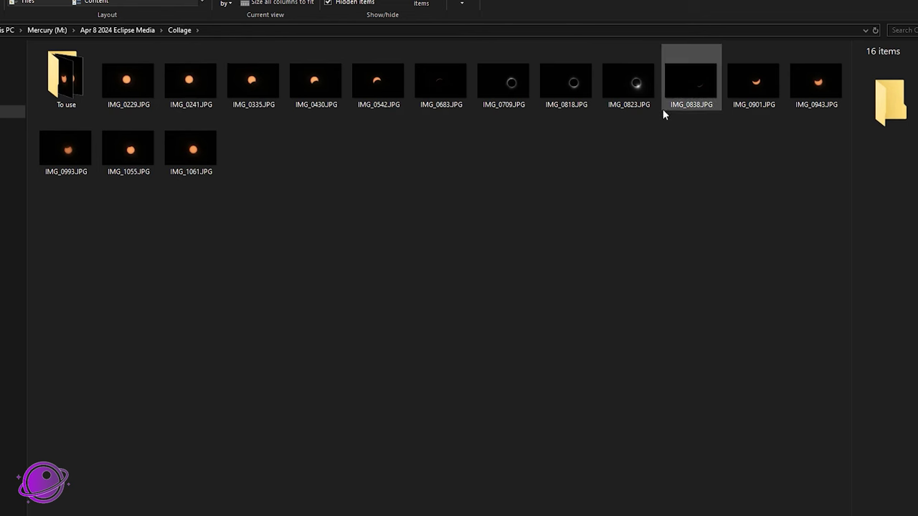
pyautogui.click(124, 90)
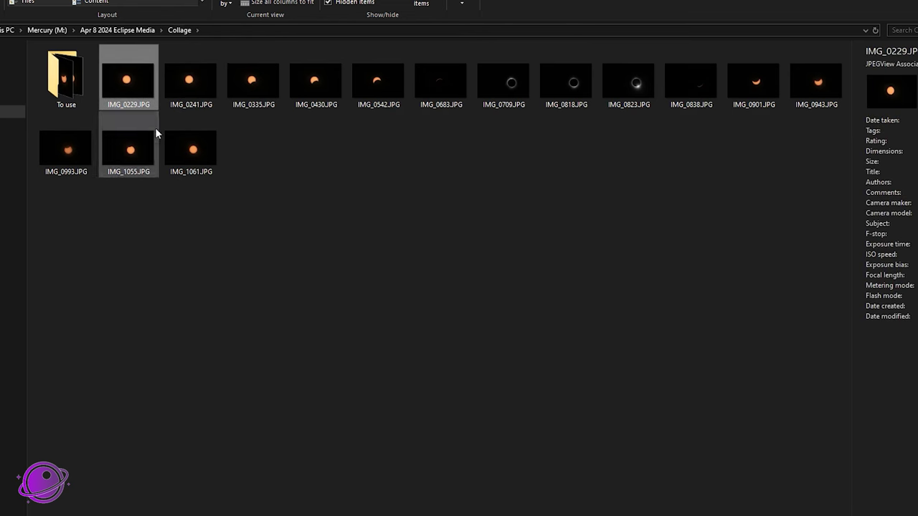
pyautogui.keyDown('shift'); pyautogui.click(191, 147); pyautogui.keyUp('shift')
pyautogui.doubleClick(66, 75)
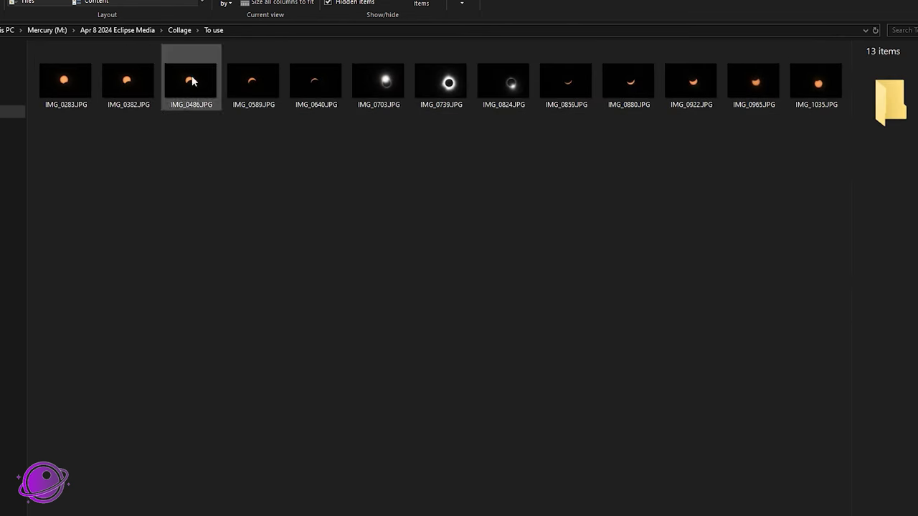
pyautogui.hotkey('ctrl', 'shift', '2')
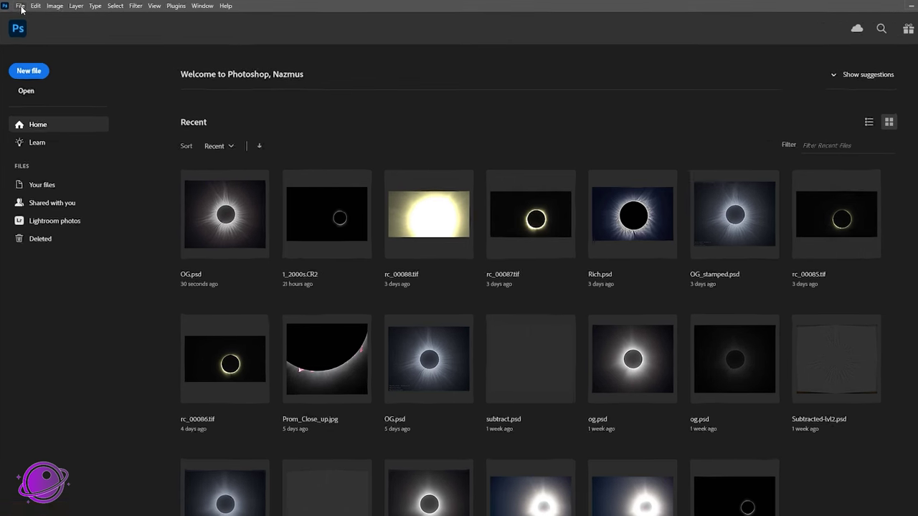
# In Photoshop, load all photos from the To use folder as layers of one document with Load Files into Stack, without automatic alignment.
pyautogui.click(20, 5)
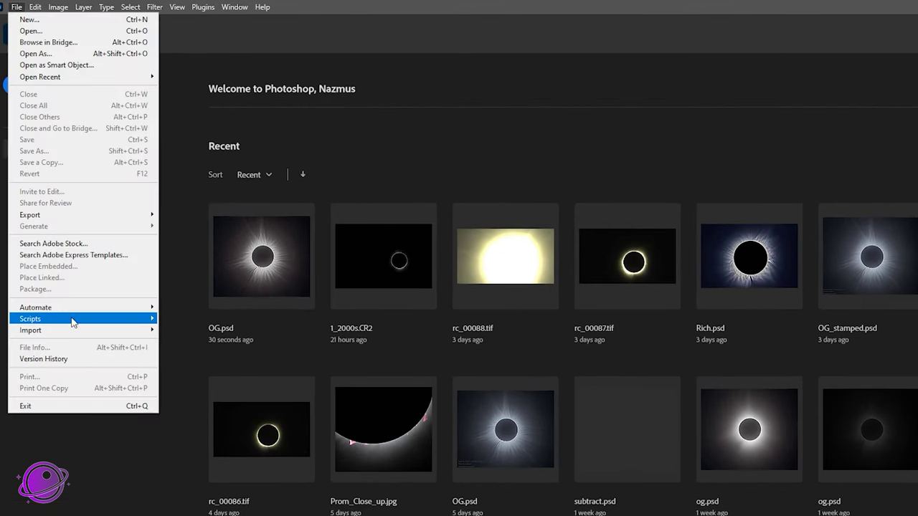
pyautogui.moveTo(64, 337)
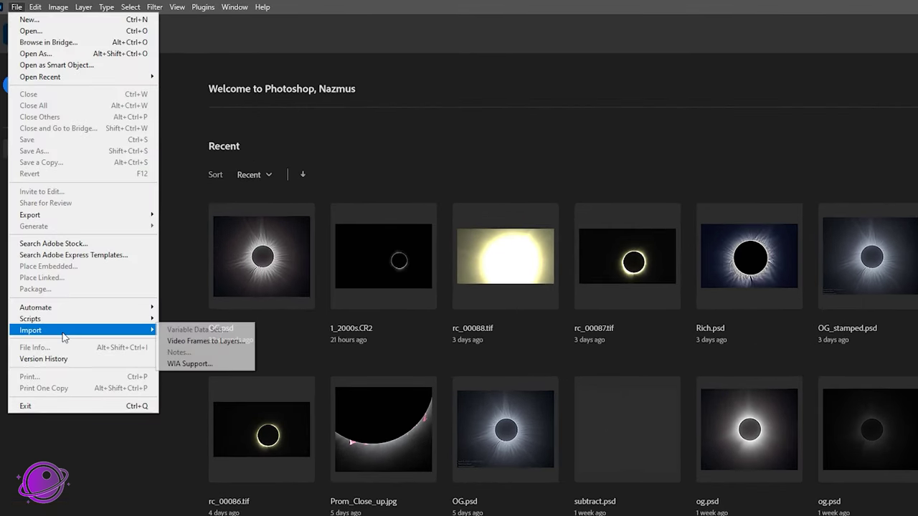
pyautogui.moveTo(80, 320)
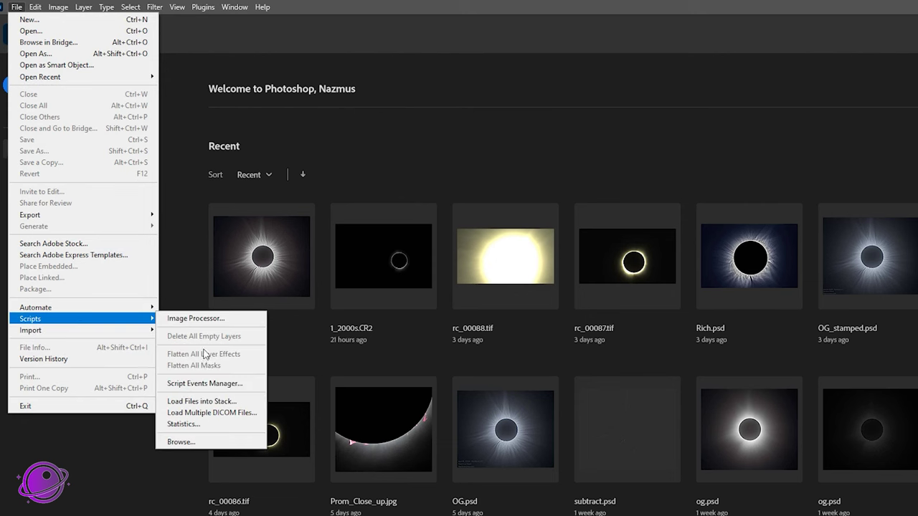
pyautogui.click(204, 402)
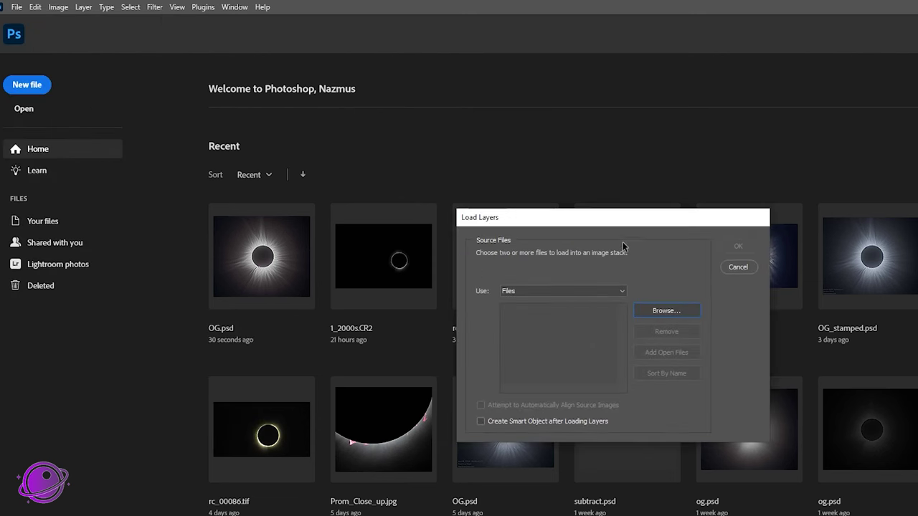
pyautogui.moveTo(620, 217); pyautogui.dragTo(441, 137)
pyautogui.click(469, 232)
pyautogui.hotkey('ctrl', 'a')
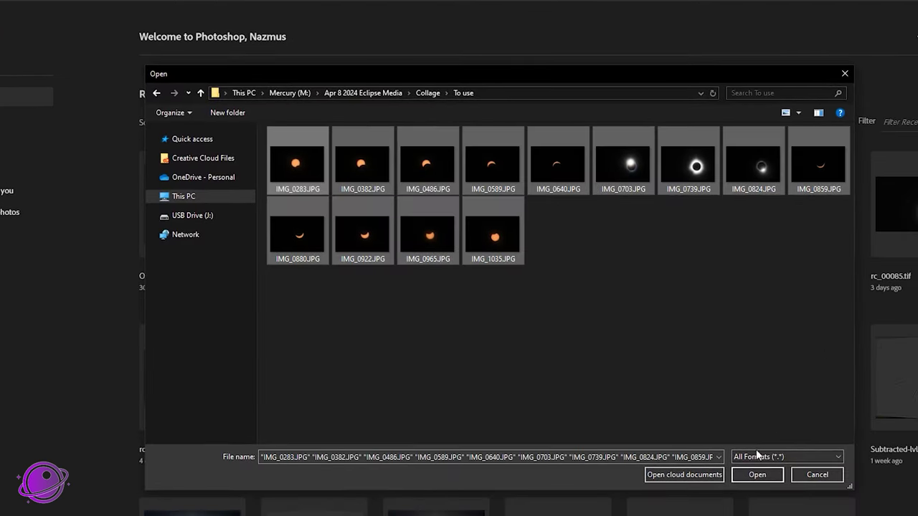
pyautogui.click(777, 489)
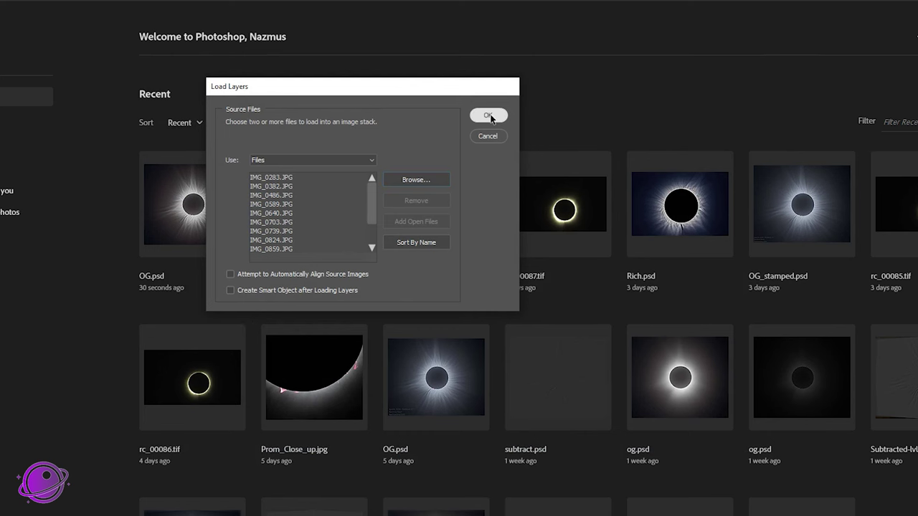
pyautogui.click(487, 116)
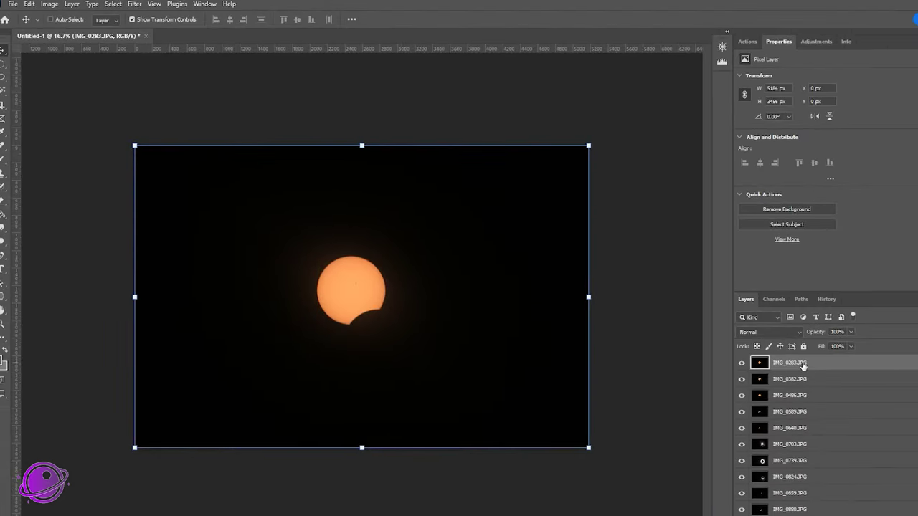
# Select the dark background around the partial sun on the IMG_0283 layer using Color Range set to Shadows.
pyautogui.hotkey('ctrl', '0')
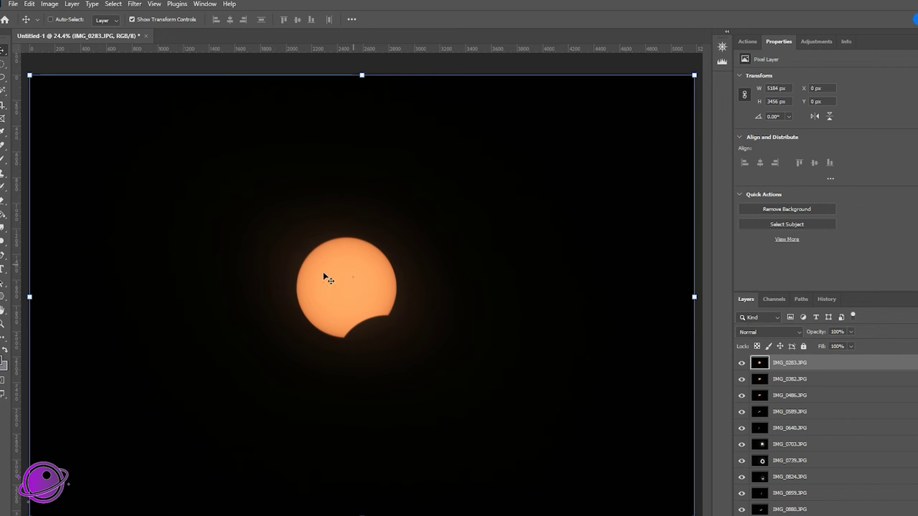
pyautogui.click(114, 4)
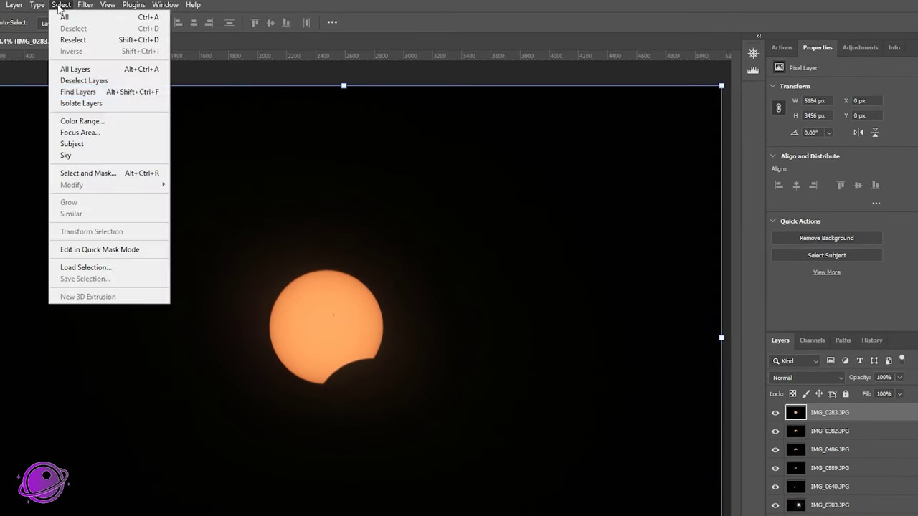
pyautogui.click(144, 108)
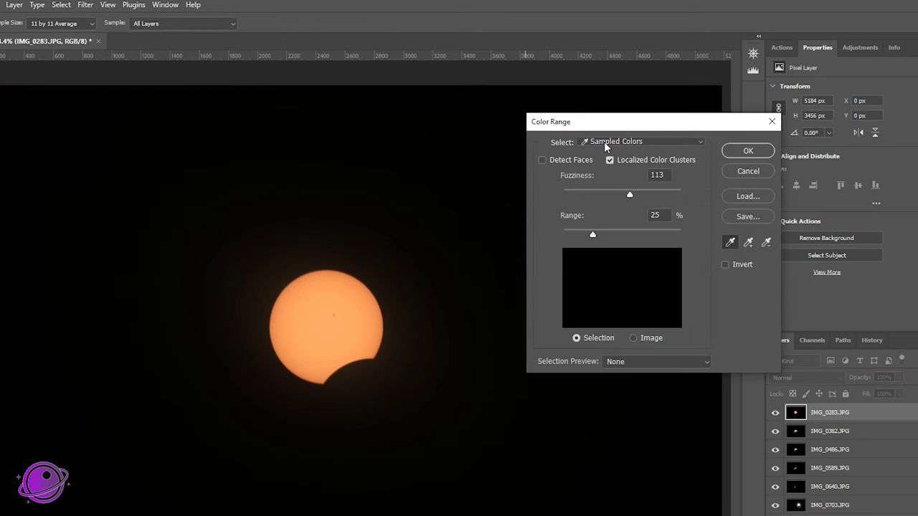
pyautogui.click(605, 143)
pyautogui.click(615, 278)
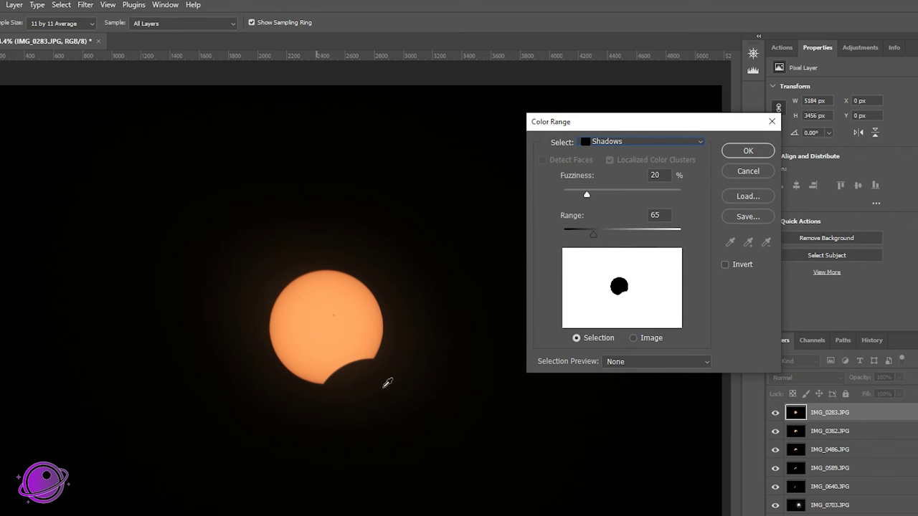
pyautogui.click(748, 151)
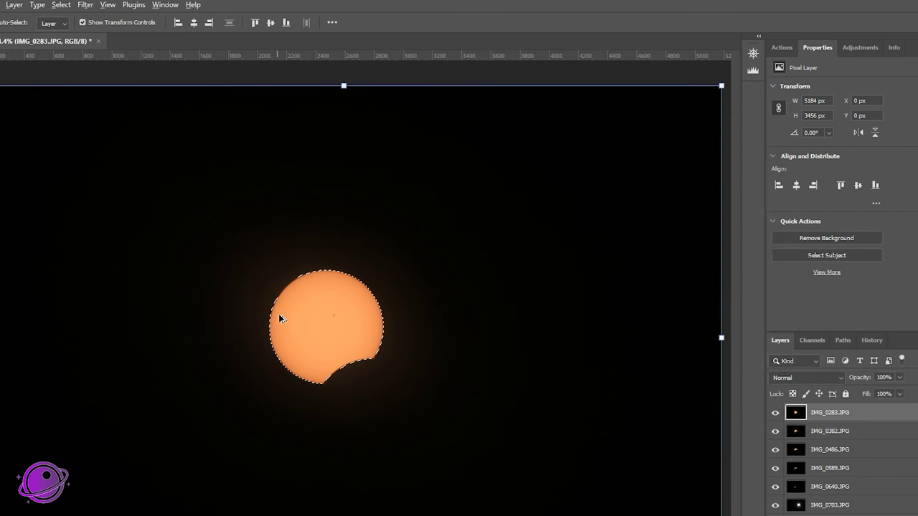
# Check the selection along the sun's edge and invert it to select only the bright sun disc.
pyautogui.scroll(8, 278, 322)
pyautogui.scroll(-4, 256, 451)
pyautogui.scroll(5, 260, 445)
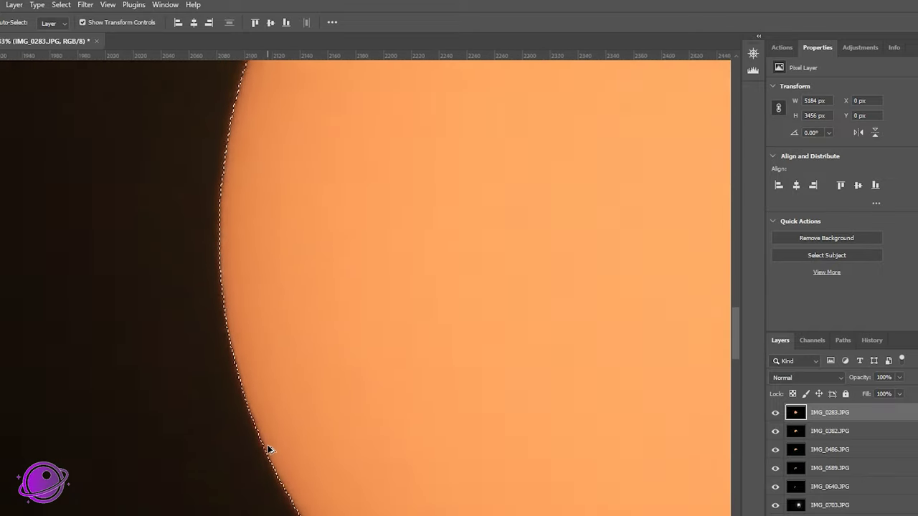
pyautogui.scroll(-6, 670, 439)
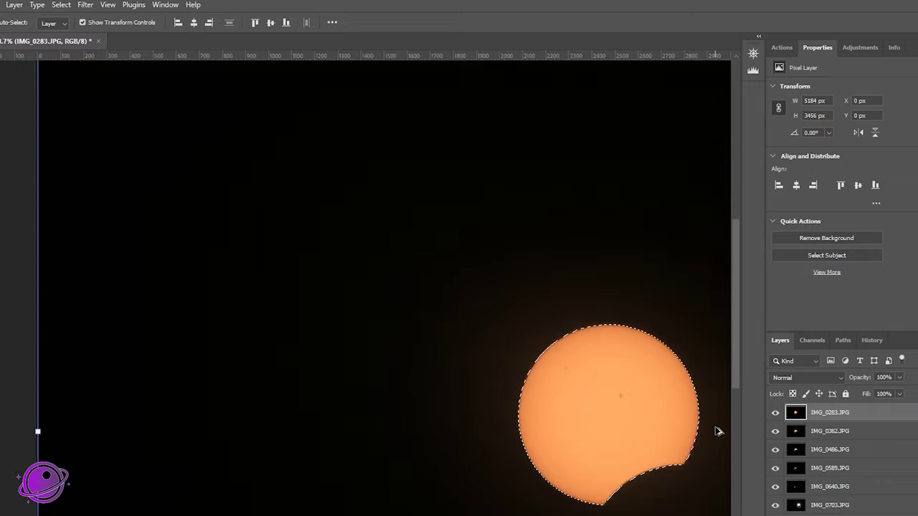
pyautogui.scroll(-3, 717, 428)
pyautogui.scroll(3, 330, 263)
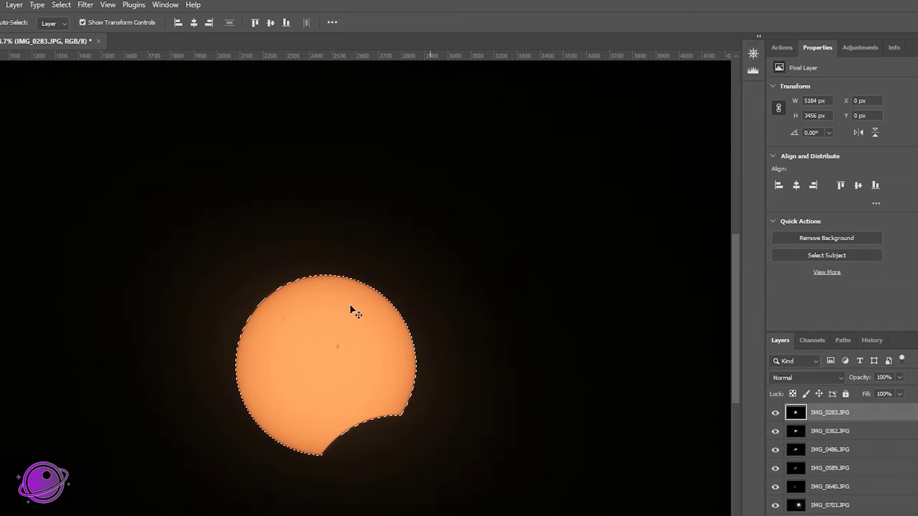
pyautogui.click(61, 5)
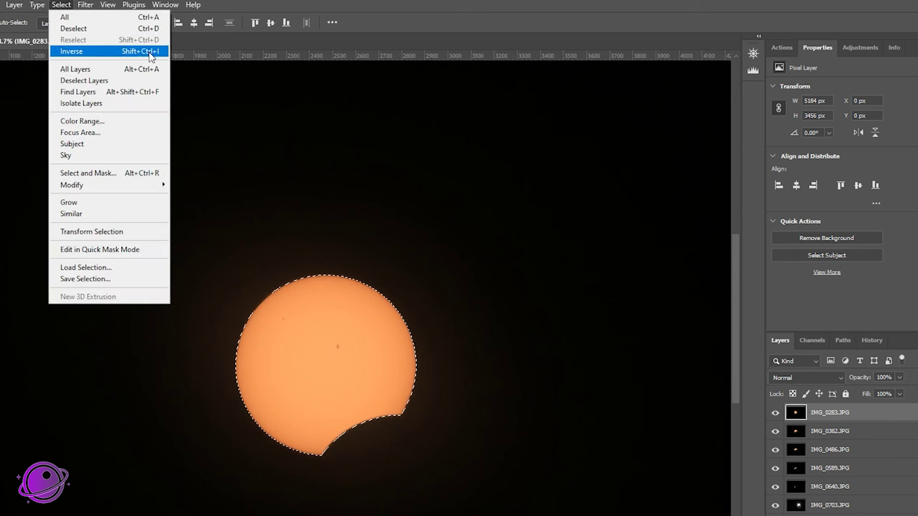
pyautogui.click(61, 5)
# Expand the sun selection on the IMG_0283 layer by 3 pixels.
pyautogui.click(62, 6)
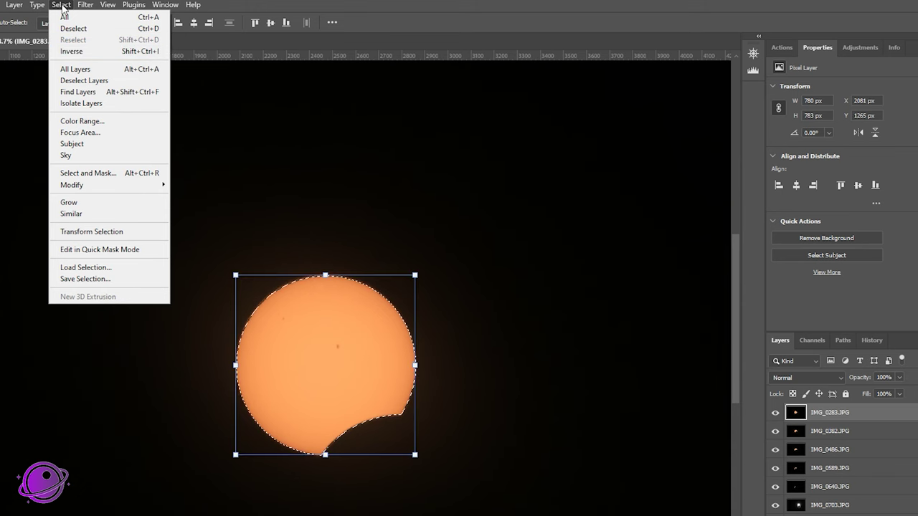
pyautogui.moveTo(83, 185)
pyautogui.click(241, 207)
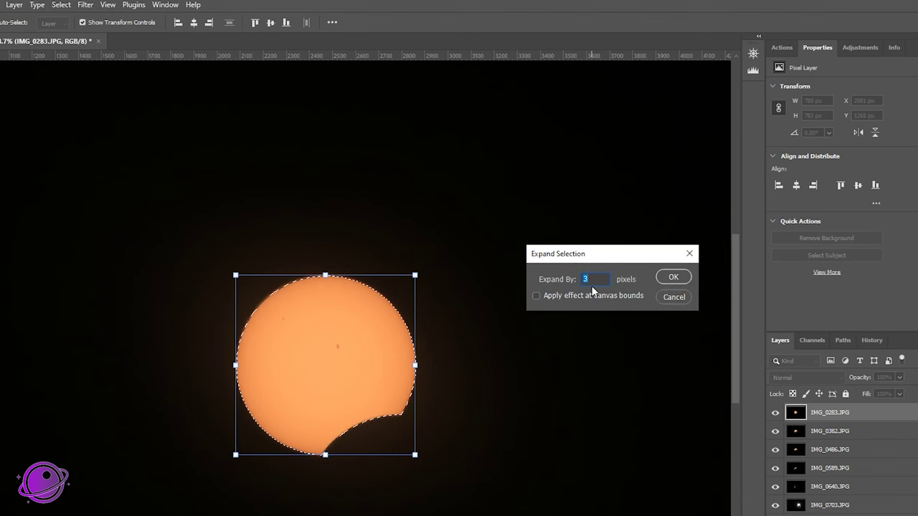
pyautogui.click(680, 283)
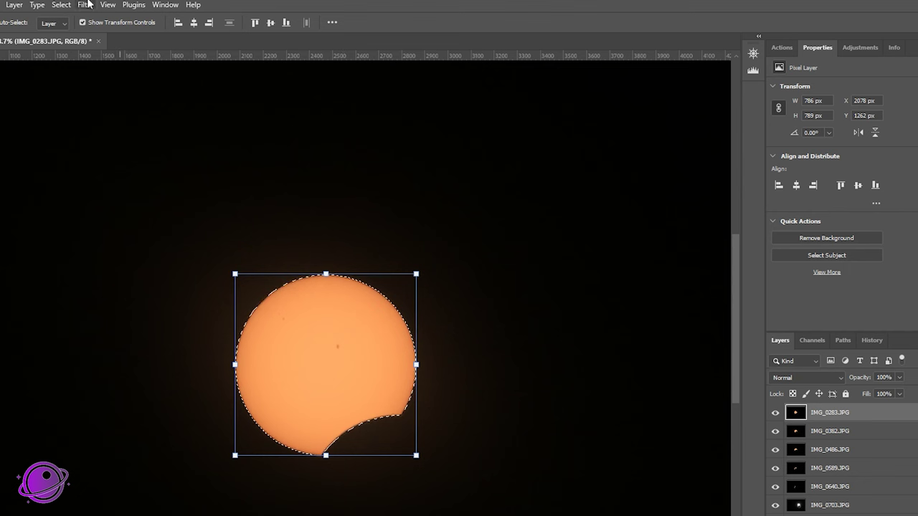
# Feather the sun selection on the IMG_0283 layer with a radius of 3 pixels.
pyautogui.click(62, 5)
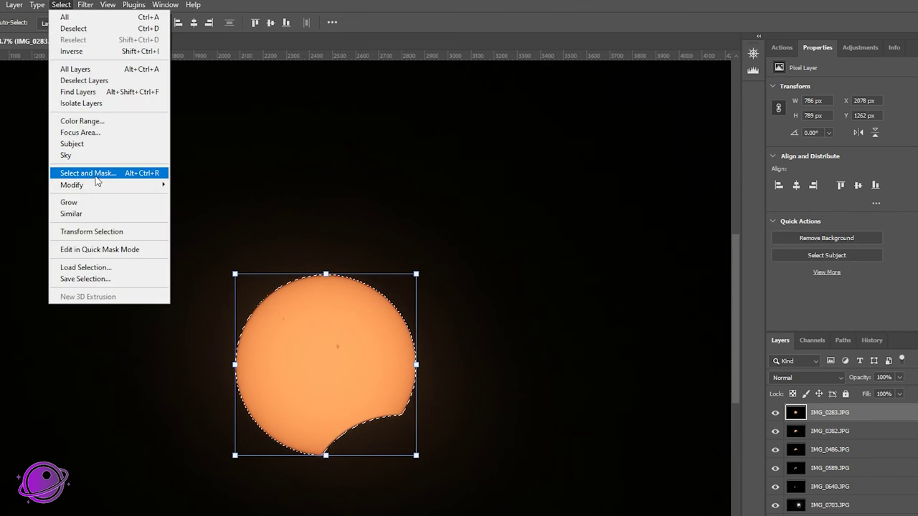
pyautogui.moveTo(107, 186)
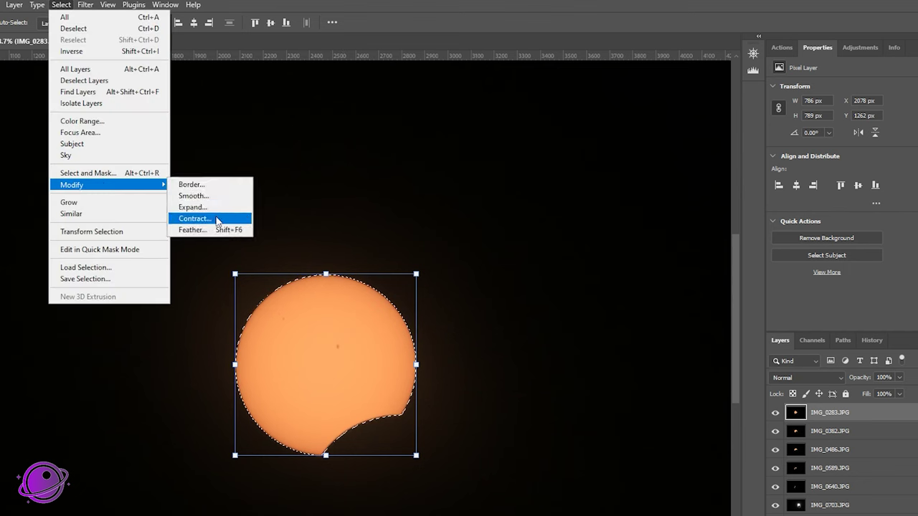
pyautogui.click(209, 230)
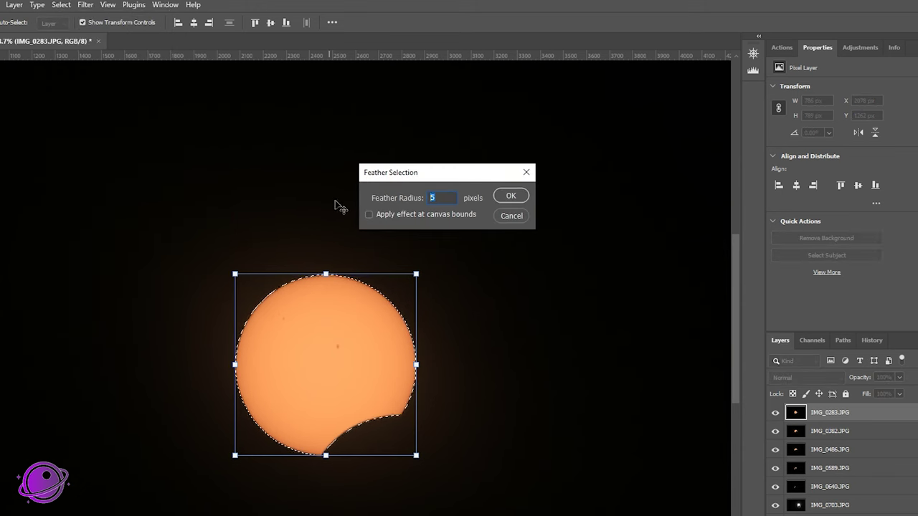
pyautogui.write('3')
pyautogui.click(511, 196)
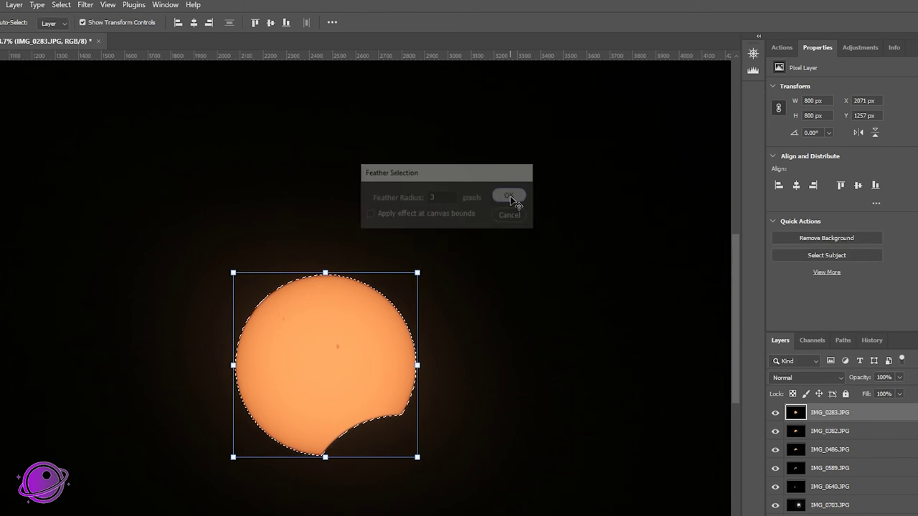
pyautogui.click(60, 5)
pyautogui.click(615, 380)
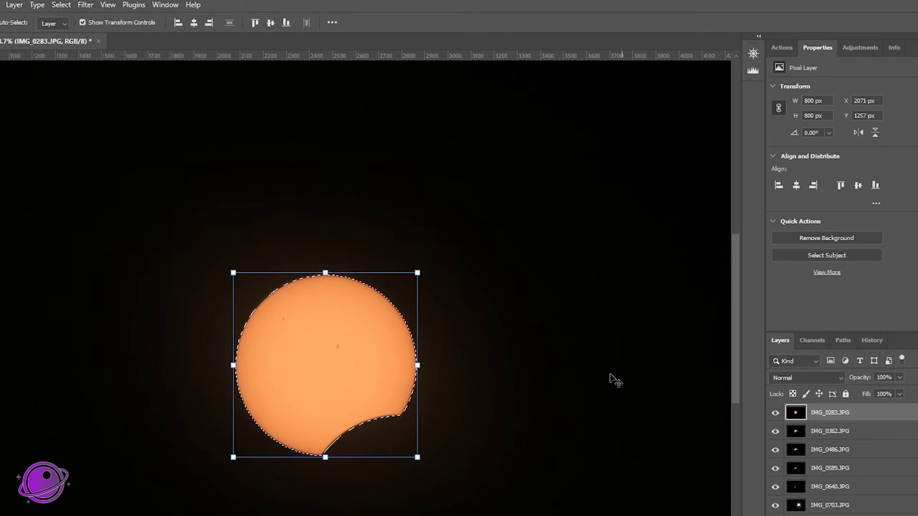
# Invert the selection and delete the dark background around the sun on the IMG_0283 layer.
pyautogui.click(61, 5)
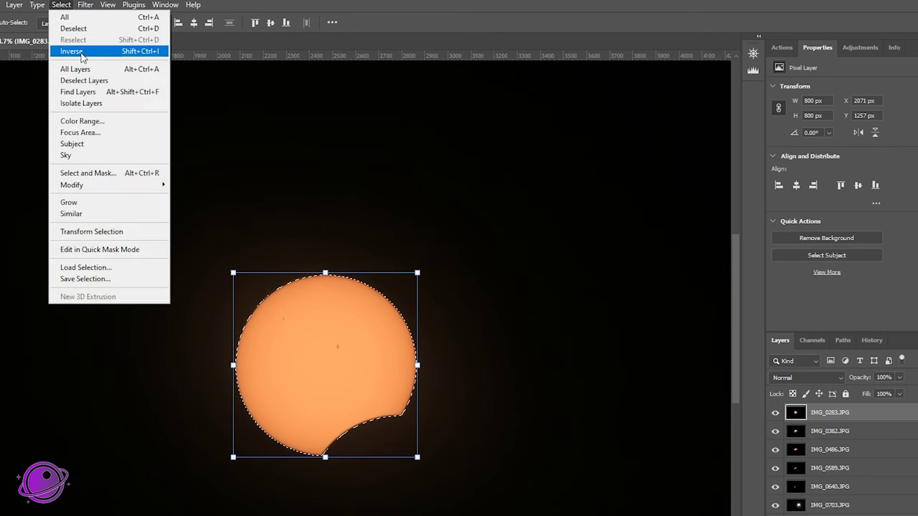
pyautogui.click(80, 52)
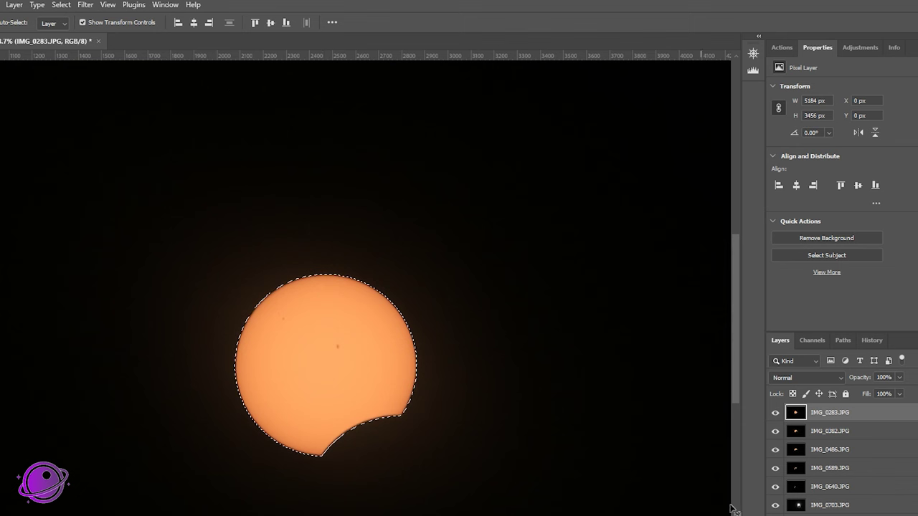
pyautogui.press('Delete')
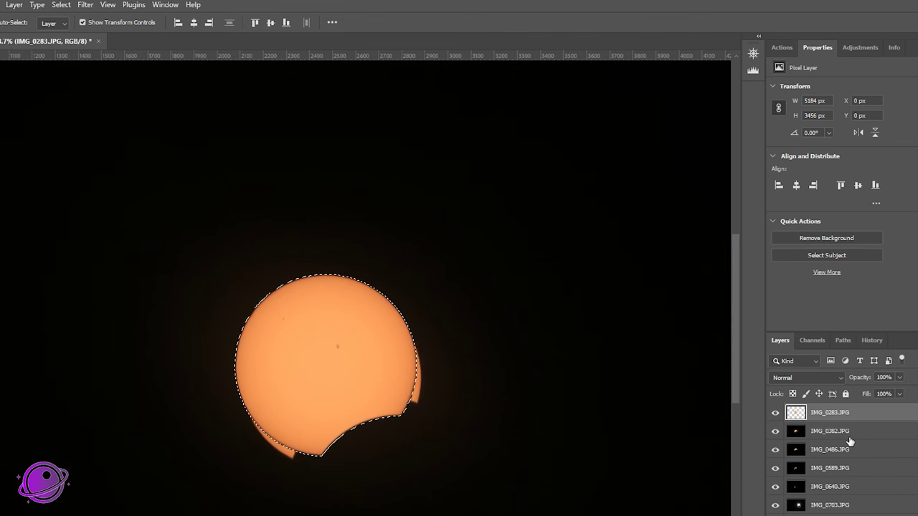
# Hide all layers below IMG_0283 and inspect the cut-out sun's edge up close.
pyautogui.moveTo(776, 437); pyautogui.dragTo(775, 515)
pyautogui.scroll(2, 301, 426)
pyautogui.scroll(3, 339, 458)
pyautogui.scroll(2, 339, 458)
pyautogui.scroll(3, 385, 476)
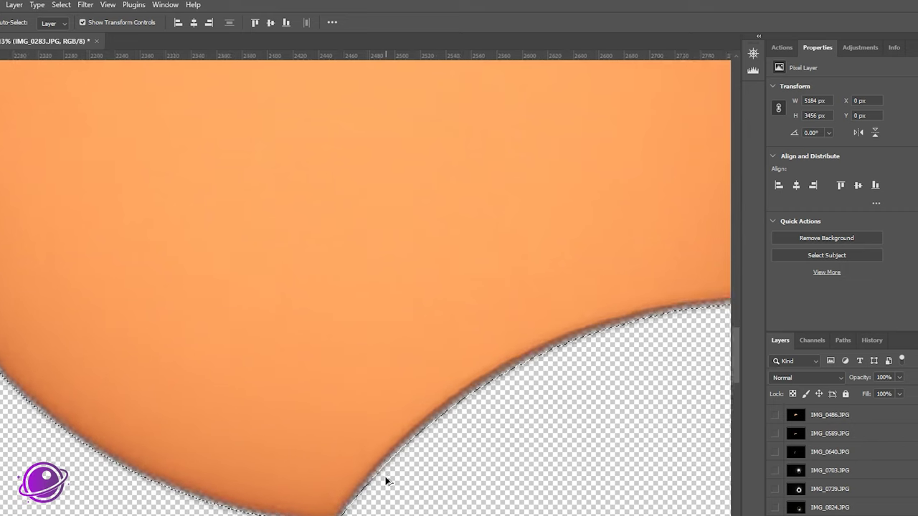
pyautogui.scroll(-6, 391, 464)
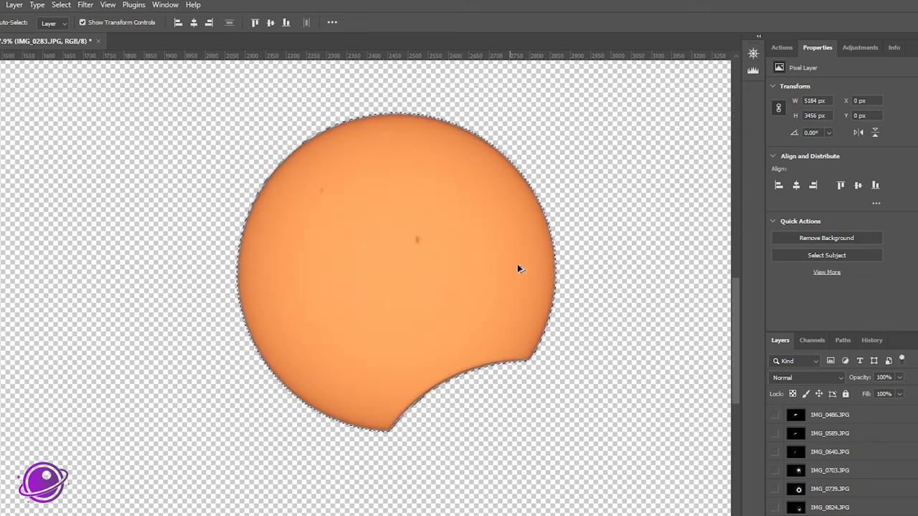
pyautogui.scroll(-1, 504, 155)
pyautogui.scroll(3, 488, 189)
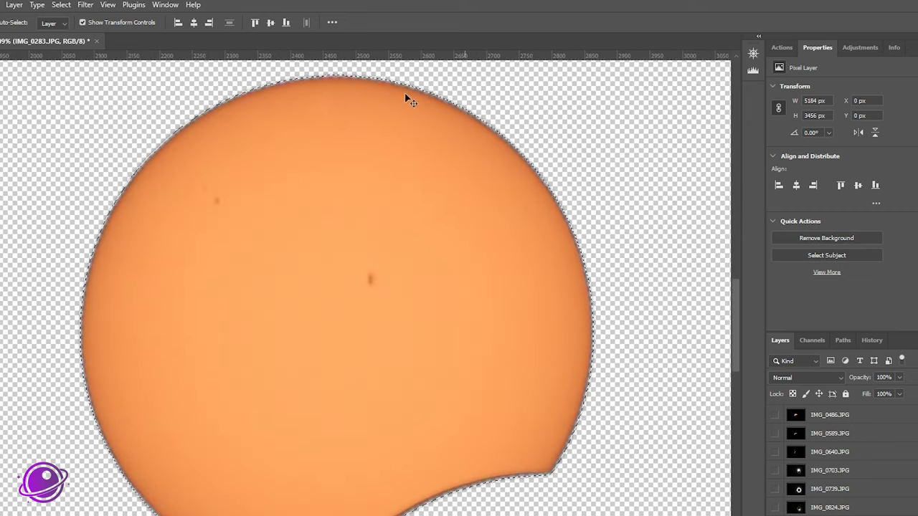
pyautogui.scroll(-6, 275, 324)
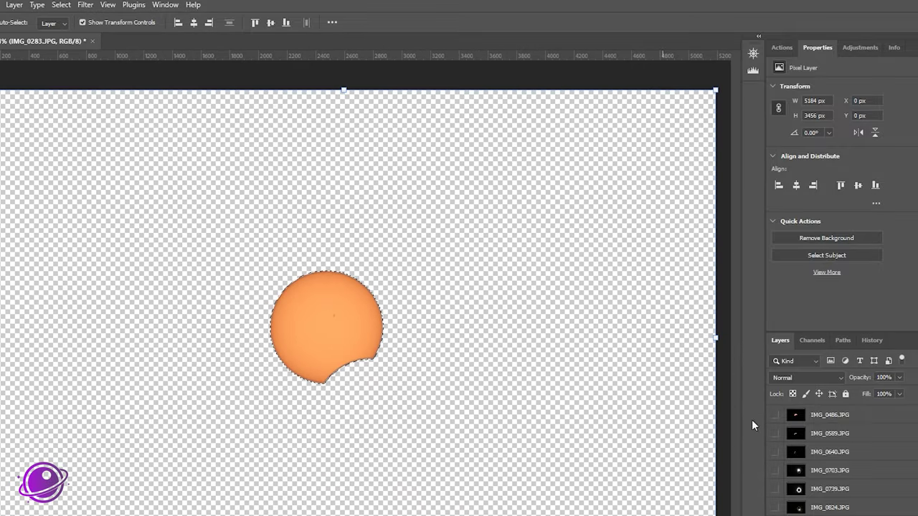
# Hide the IMG_0283 layer and view the partial sun on the IMG_0382 layer by itself.
pyautogui.scroll(1, 816, 439)
pyautogui.click(830, 489)
pyautogui.scroll(1, 830, 431)
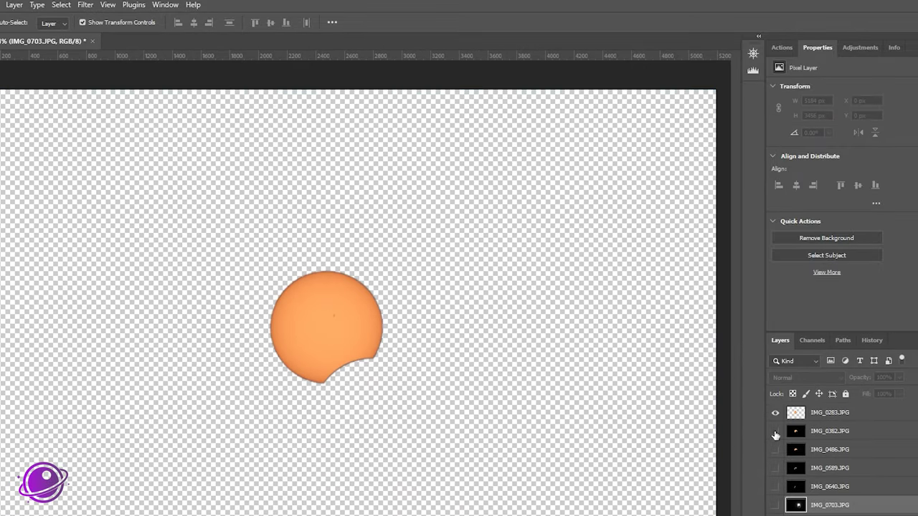
pyautogui.click(774, 413)
pyautogui.click(775, 431)
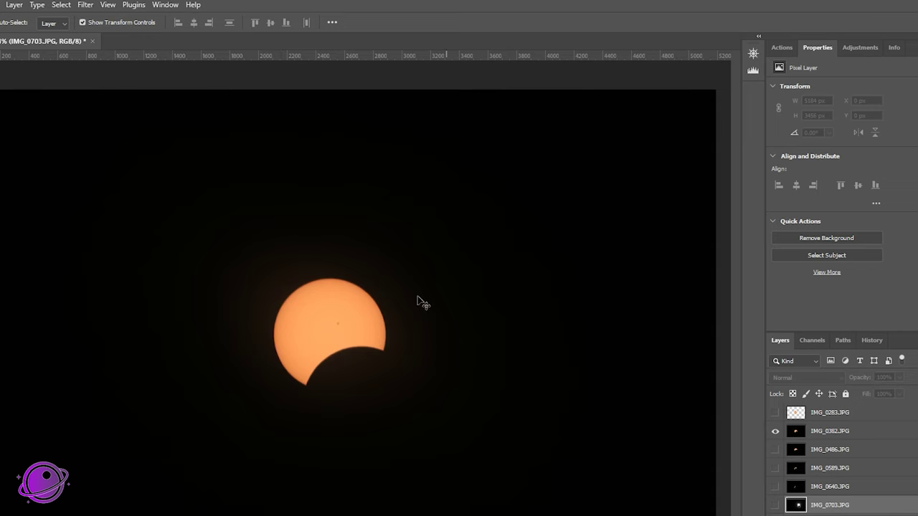
pyautogui.click(775, 431)
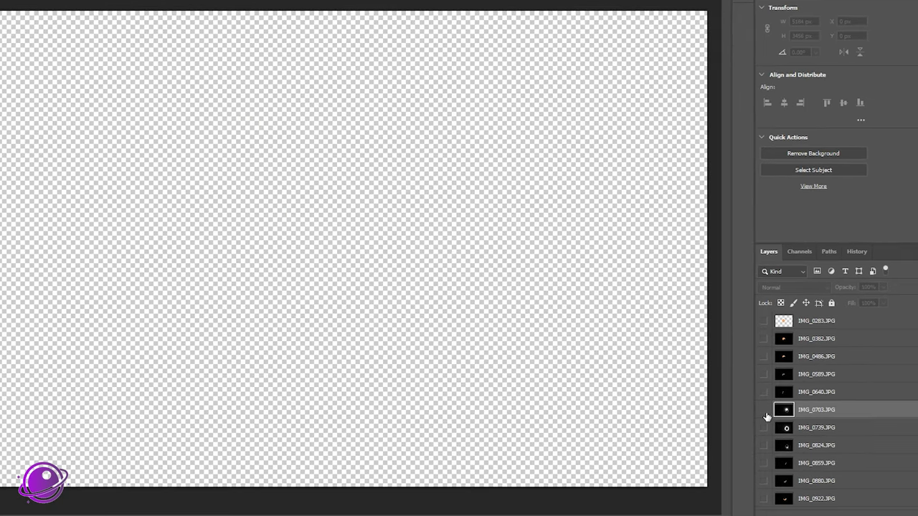
# View the totality layers IMG_0703, IMG_0739 and IMG_0824 one at a time and examine the glow around the moon.
pyautogui.click(774, 505)
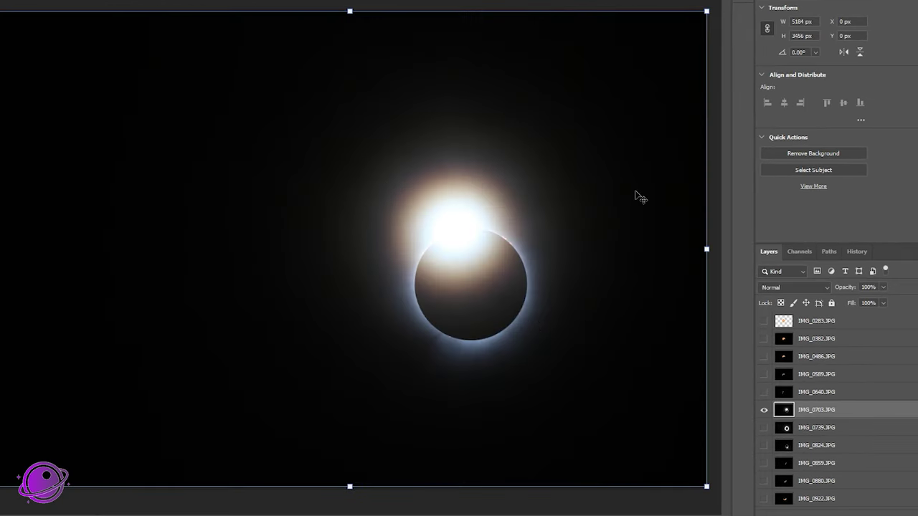
pyautogui.click(765, 411)
pyautogui.click(765, 429)
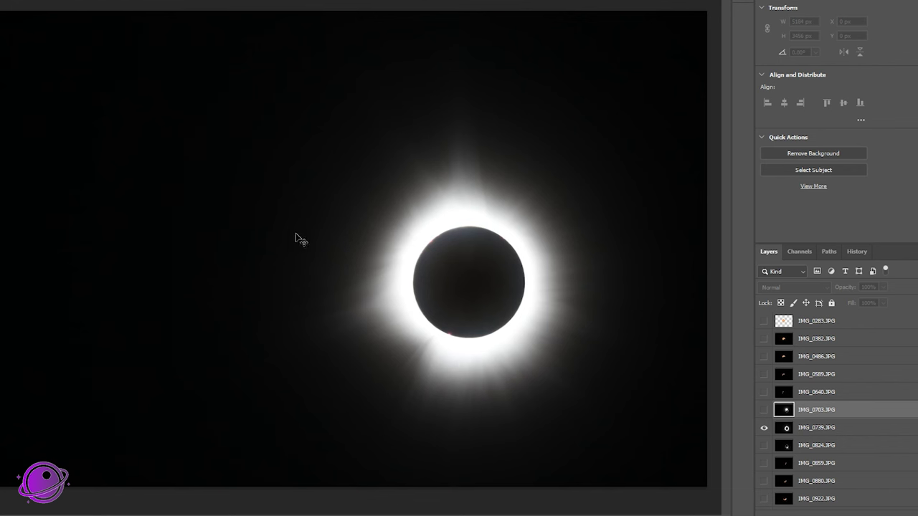
pyautogui.click(763, 428)
pyautogui.click(764, 445)
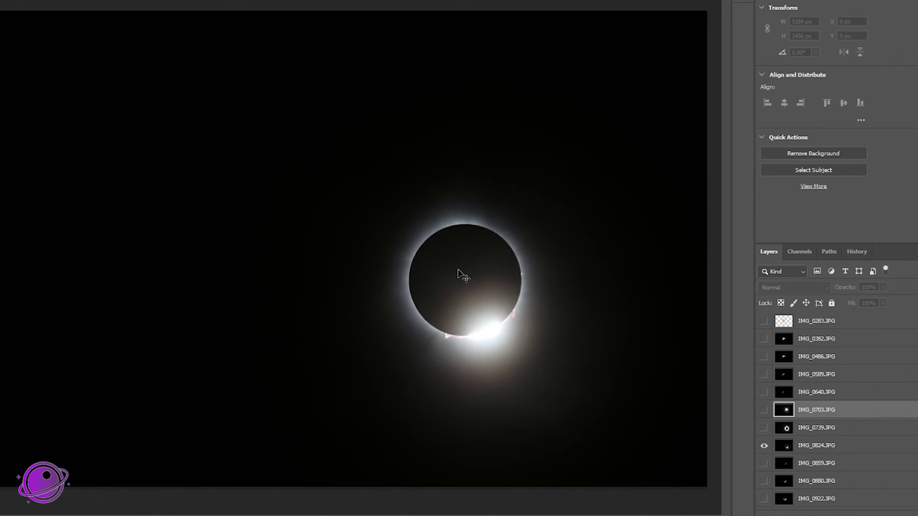
pyautogui.scroll(3, 433, 275)
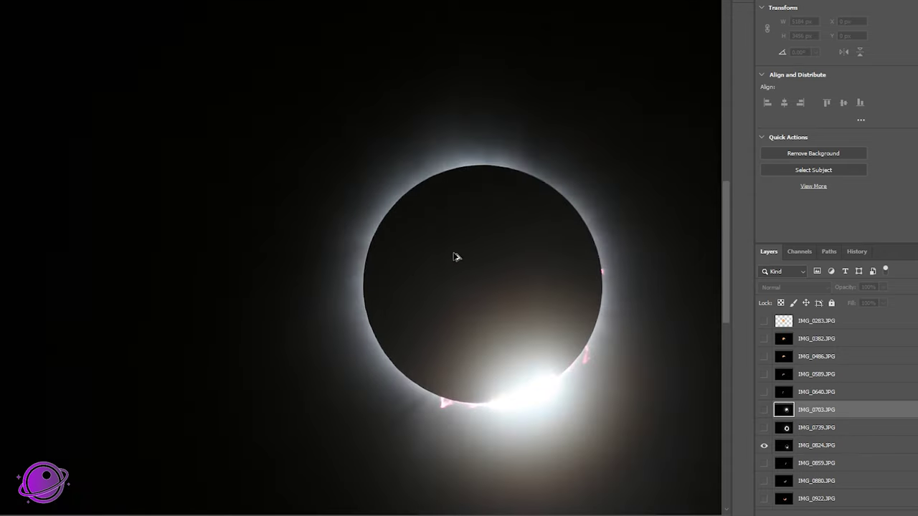
pyautogui.scroll(-4, 494, 344)
pyautogui.scroll(1, 507, 346)
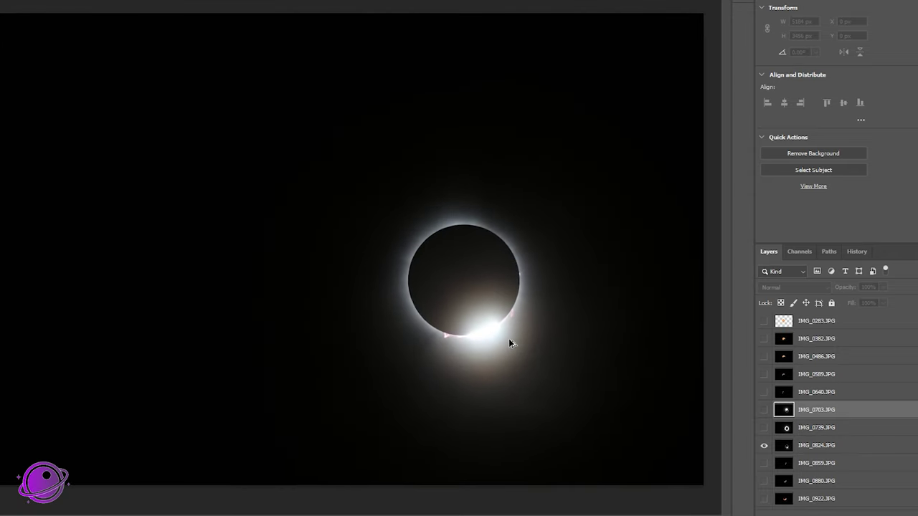
# Cut out the partial sun on the IMG_0382 layer with the Extract Sun action.
pyautogui.click(828, 342)
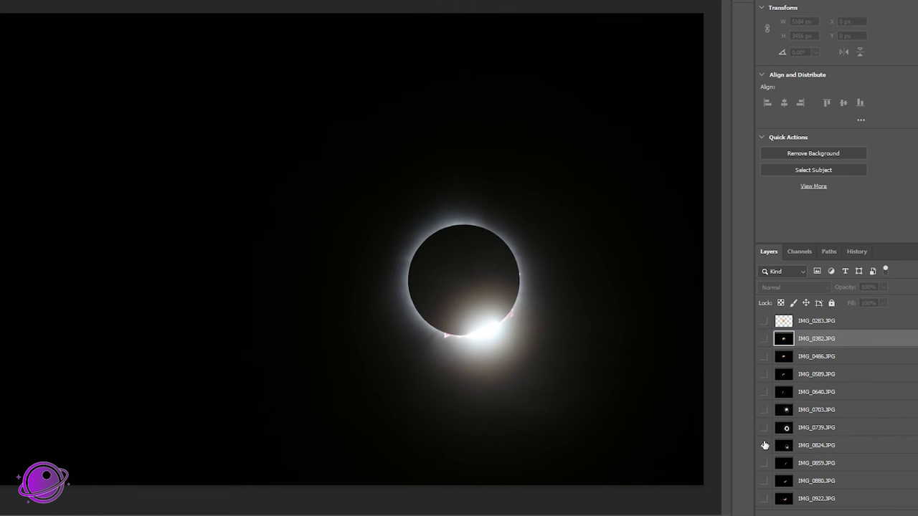
pyautogui.press('F2')
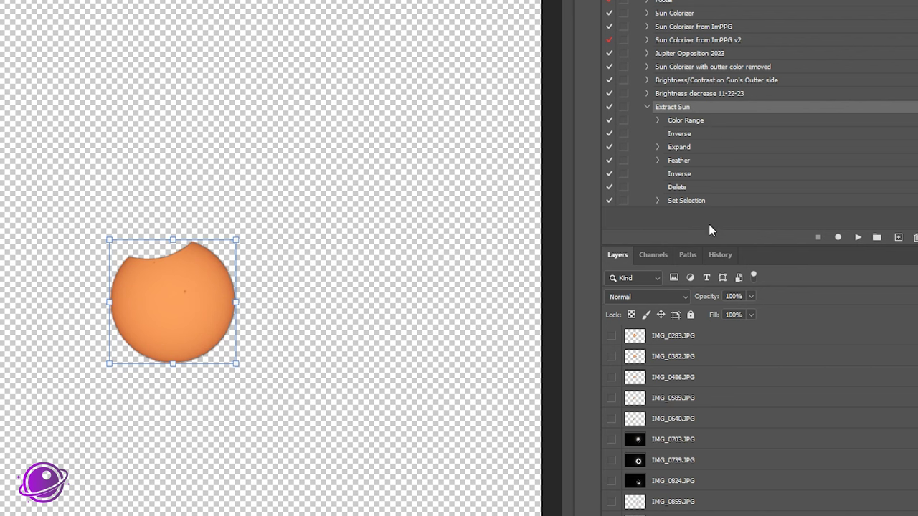
# Check the layer stack from IMG_0283 to IMG_0922 for which photos have their background removed.
pyautogui.click(688, 359)
pyautogui.scroll(-2, 701, 511)
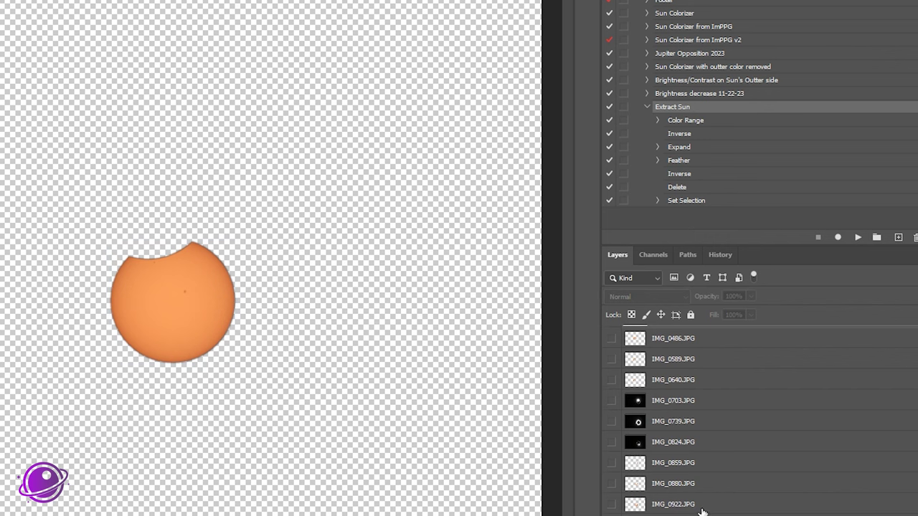
pyautogui.scroll(2, 658, 435)
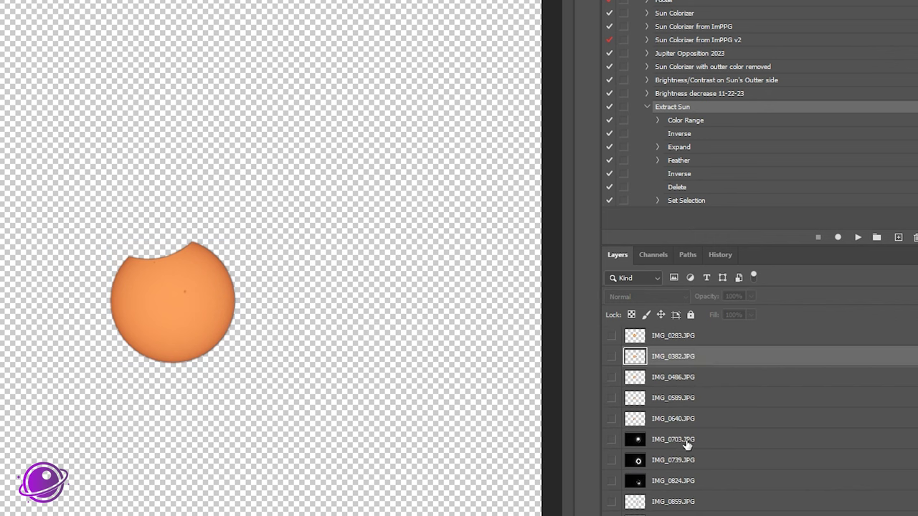
pyautogui.scroll(-2, 689, 487)
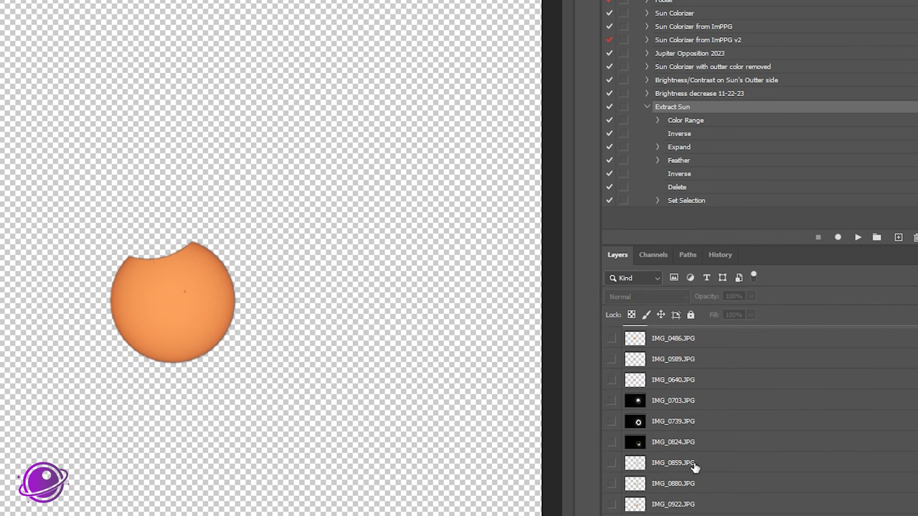
pyautogui.scroll(2, 695, 464)
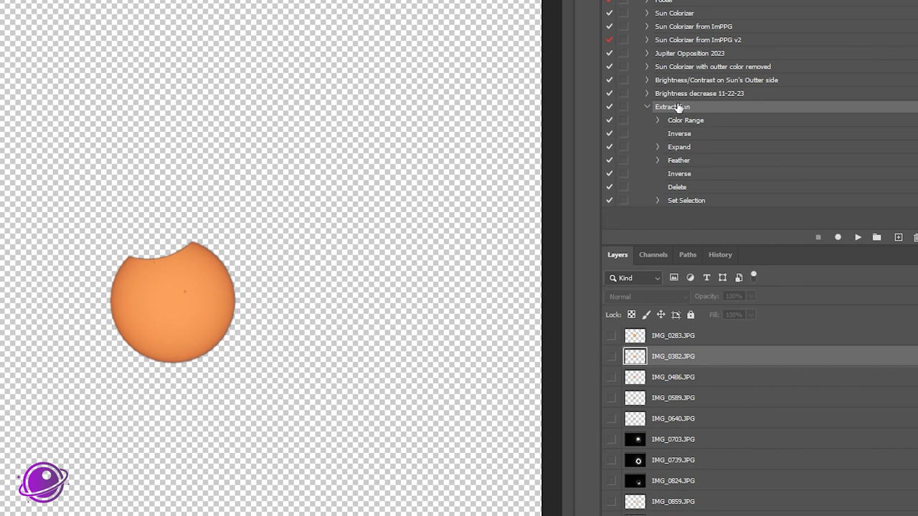
pyautogui.scroll(-2, 658, 497)
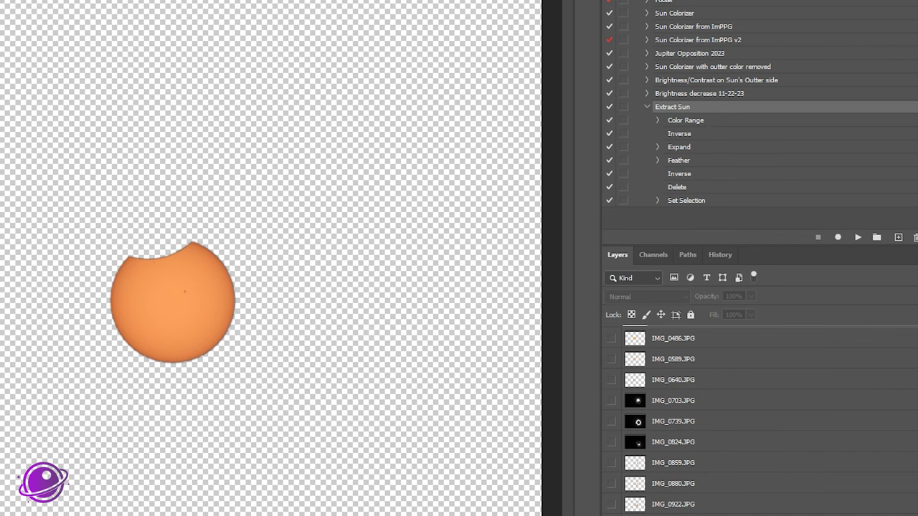
# Hide the IMG_0922 layer and briefly check the visibility of the IMG_0589 and IMG_0486 layers.
pyautogui.click(616, 507)
pyautogui.click(612, 359)
pyautogui.click(611, 338)
pyautogui.click(612, 358)
pyautogui.click(615, 343)
# Select the IMG_0703 diamond ring layer and show it alone with the whole image in view.
pyautogui.click(666, 407)
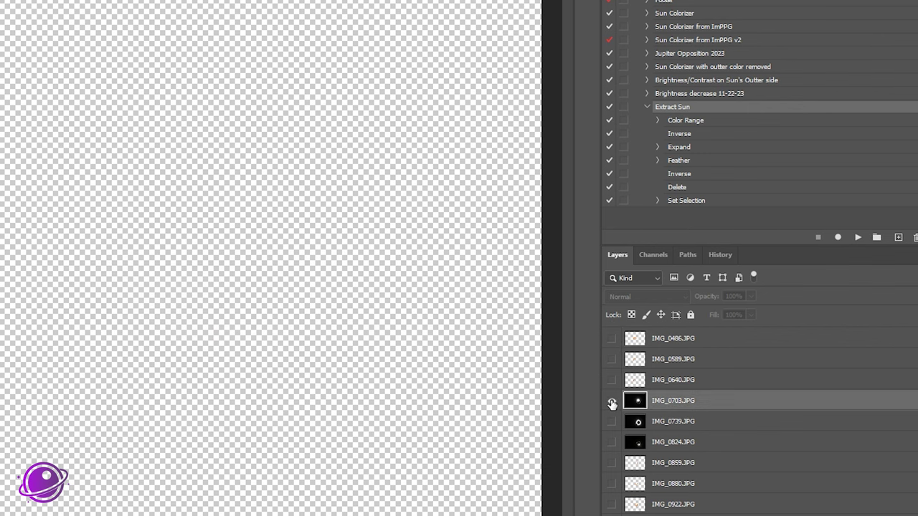
pyautogui.click(612, 401)
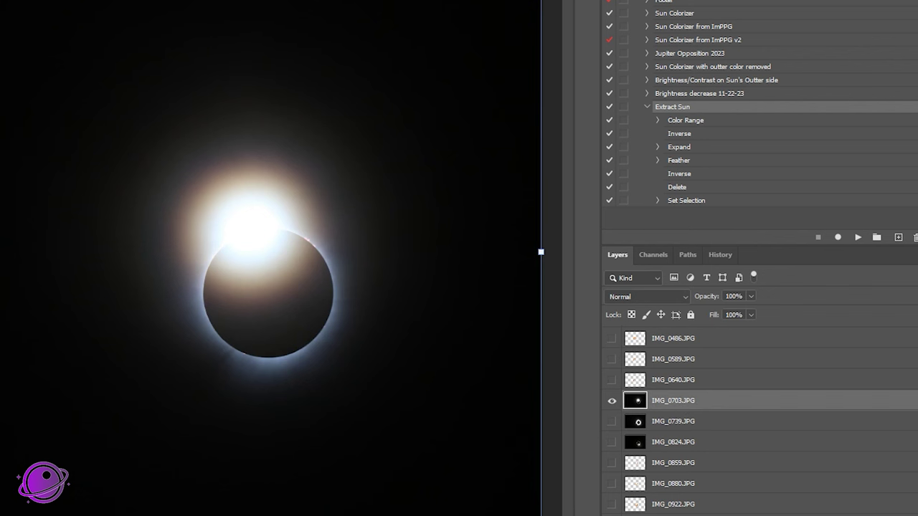
pyautogui.hotkey('ctrl', '0')
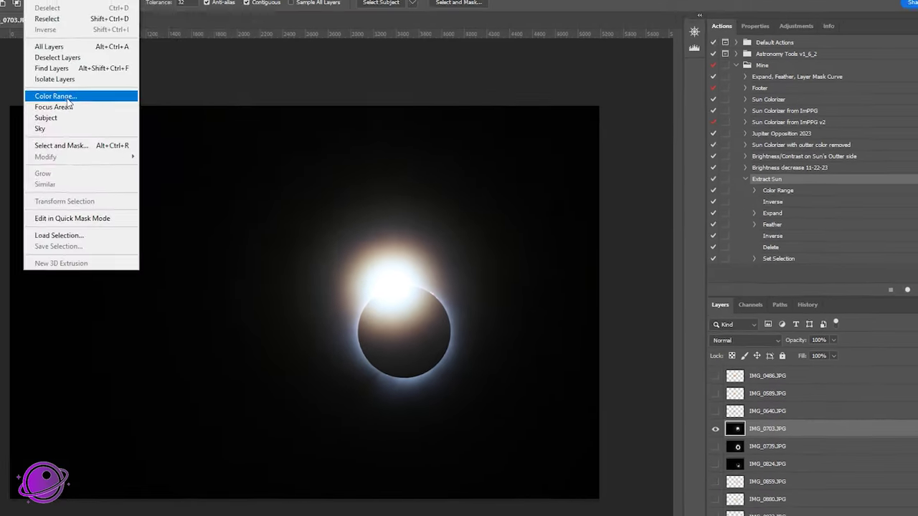
pyautogui.click(82, 94)
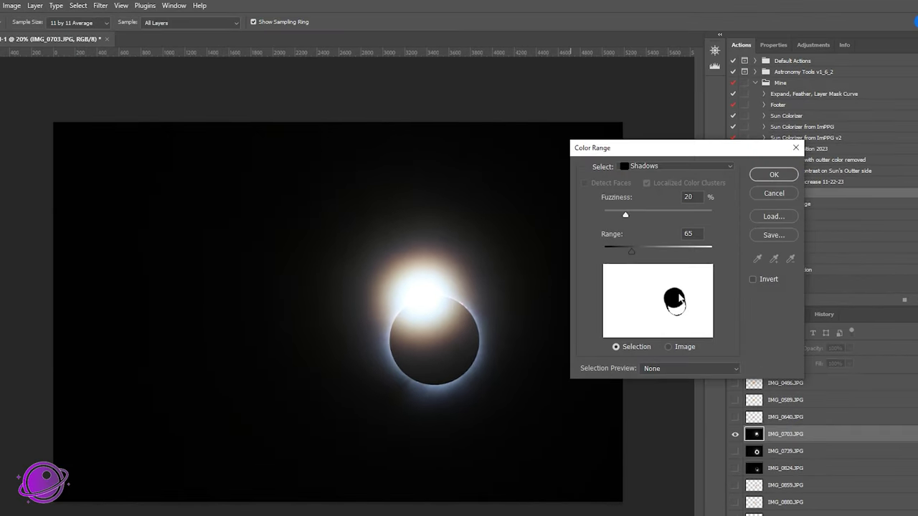
pyautogui.moveTo(665, 149); pyautogui.dragTo(566, 151)
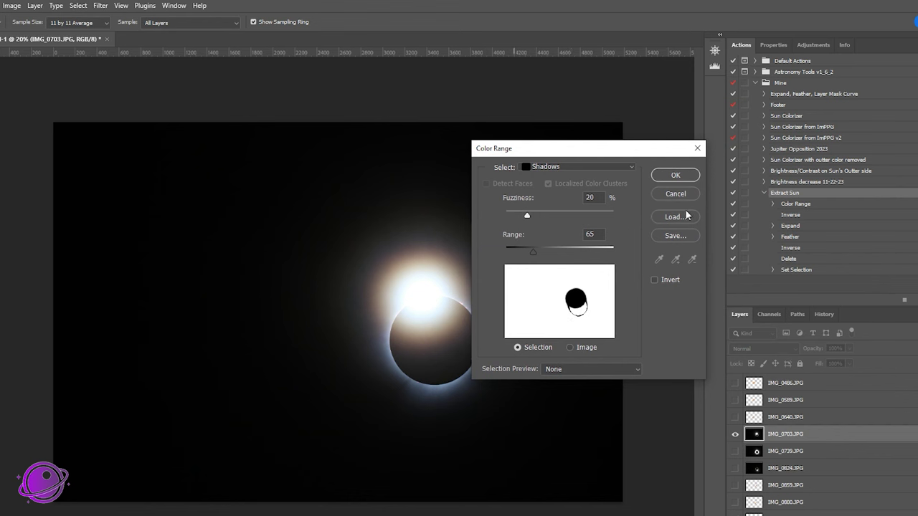
pyautogui.click(697, 150)
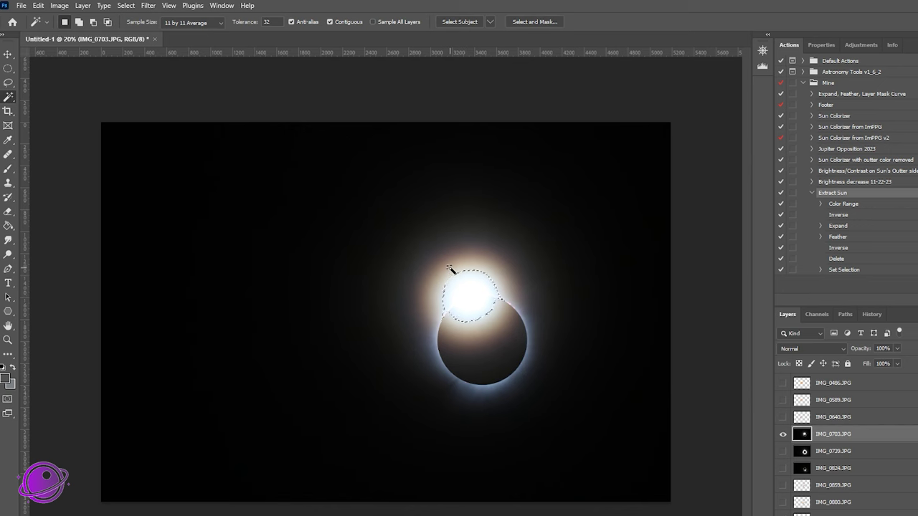
# Select the diamond ring, the moon disc and the surrounding corona glow on the IMG_0703 layer with the Magic Wand.
pyautogui.click(442, 279)
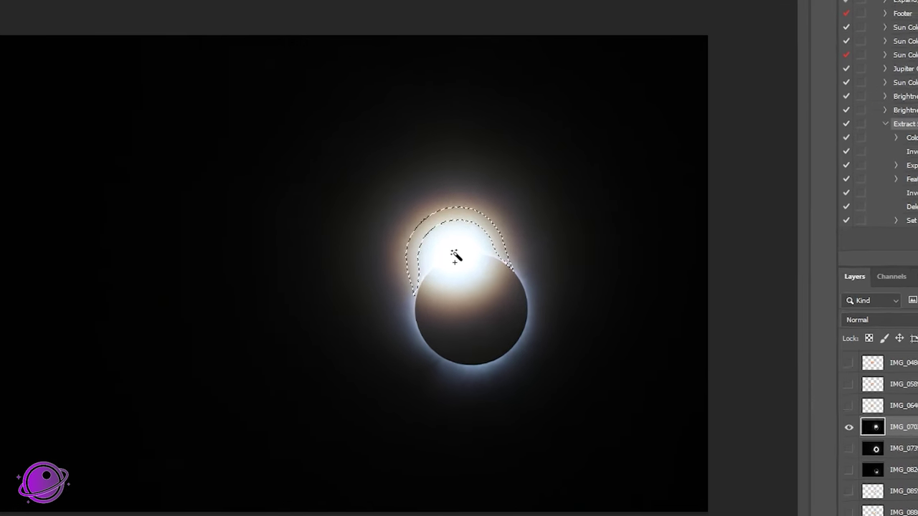
pyautogui.keyDown('shift'); pyautogui.click(452, 249); pyautogui.keyUp('shift')
pyautogui.keyDown('shift'); pyautogui.click(404, 222); pyautogui.keyUp('shift')
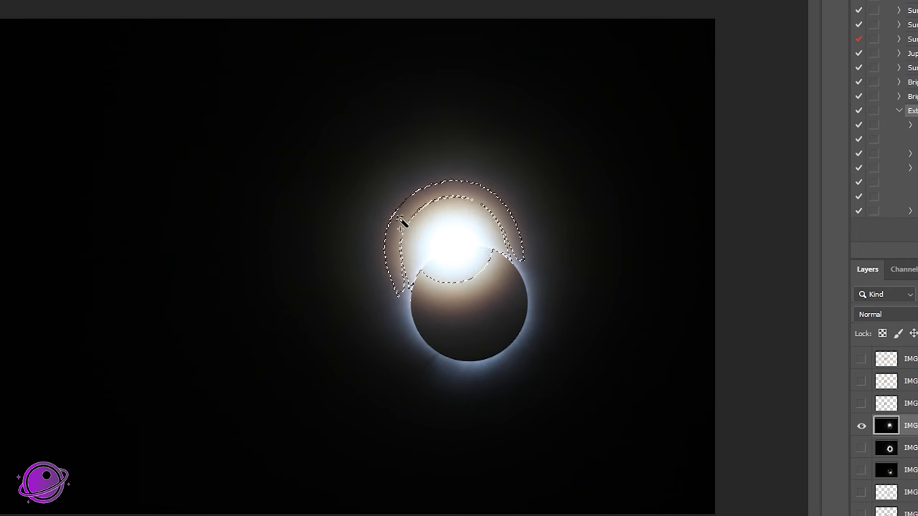
pyautogui.keyDown('shift'); pyautogui.click(413, 315); pyautogui.keyUp('shift')
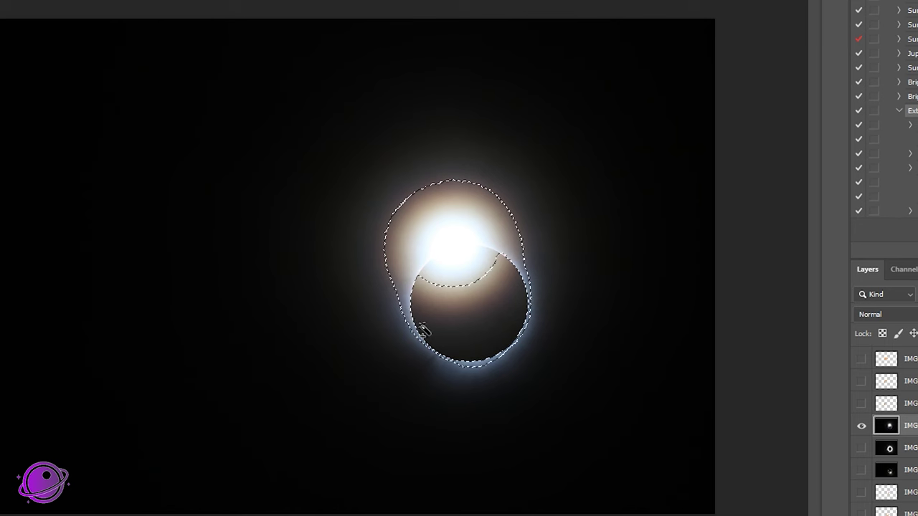
pyautogui.keyDown('shift'); pyautogui.click(466, 294); pyautogui.keyUp('shift')
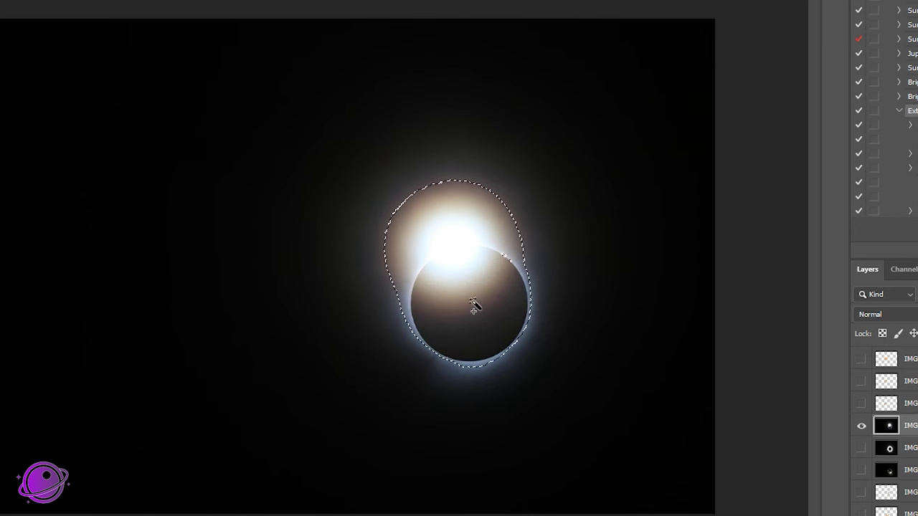
pyautogui.keyDown('shift'); pyautogui.click(487, 382); pyautogui.keyUp('shift')
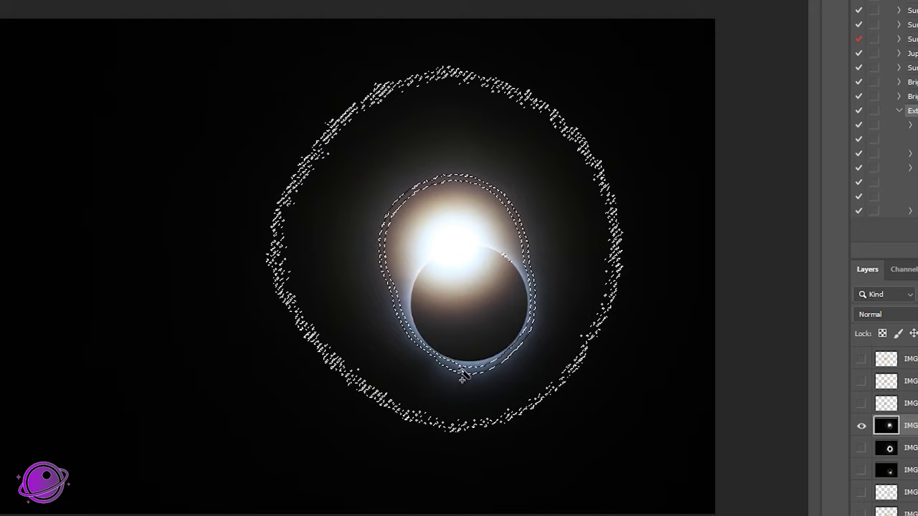
pyautogui.keyDown('shift'); pyautogui.click(517, 256); pyautogui.keyUp('shift')
pyautogui.click(516, 205)
pyautogui.keyDown('shift'); pyautogui.click(508, 262); pyautogui.keyUp('shift')
# Clean up stray selection fragments along the moon's edge and inside the glow on IMG_0703, keeping only the outer corona outline.
pyautogui.hotkey('ctrl', '+')
pyautogui.scroll(2, 551, 444)
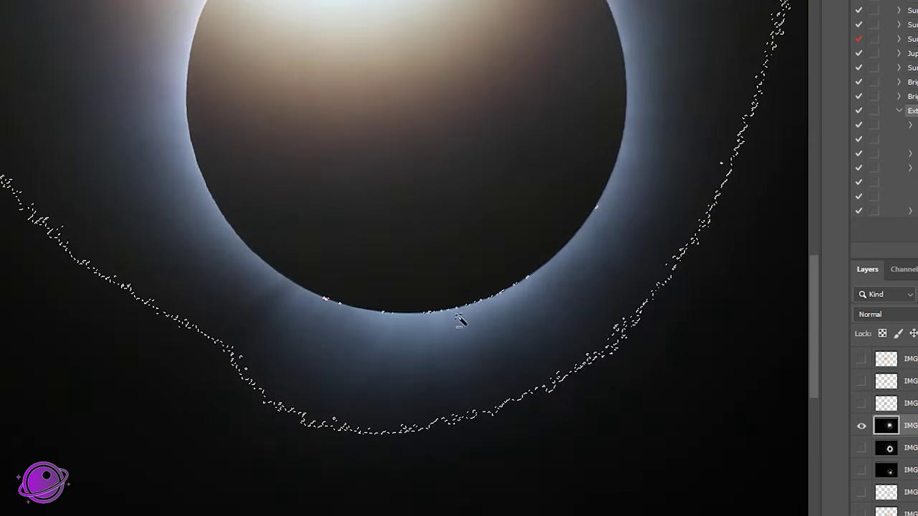
pyautogui.scroll(2, 464, 248)
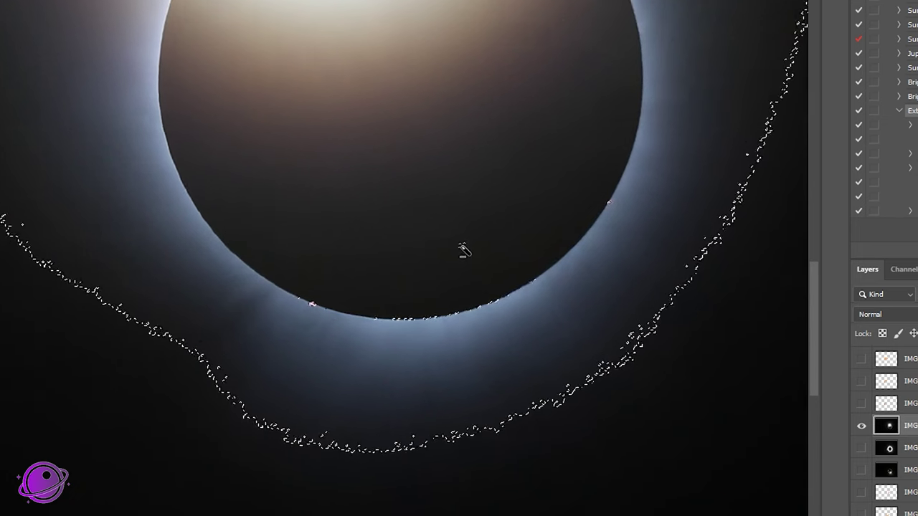
pyautogui.moveTo(266, 264); pyautogui.dragTo(334, 320)
pyautogui.hotkey('ctrl', 'z')
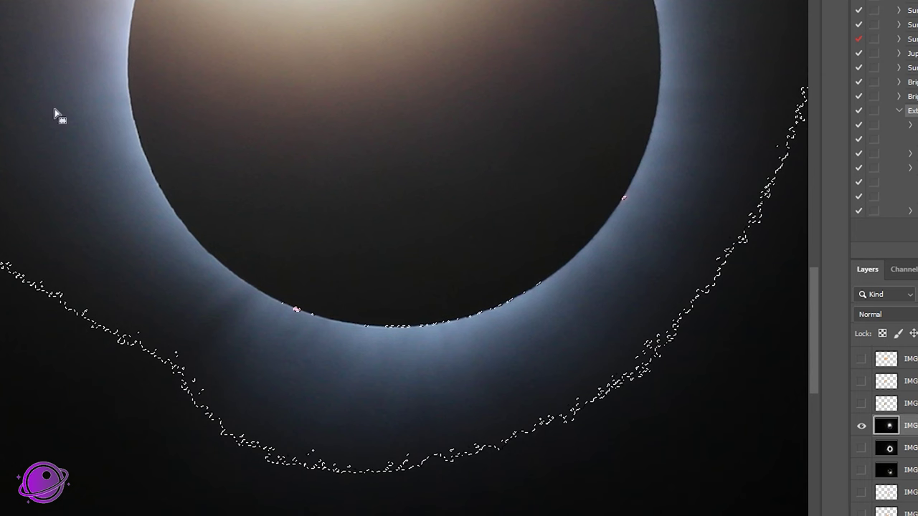
pyautogui.moveTo(242, 258); pyautogui.dragTo(583, 352)
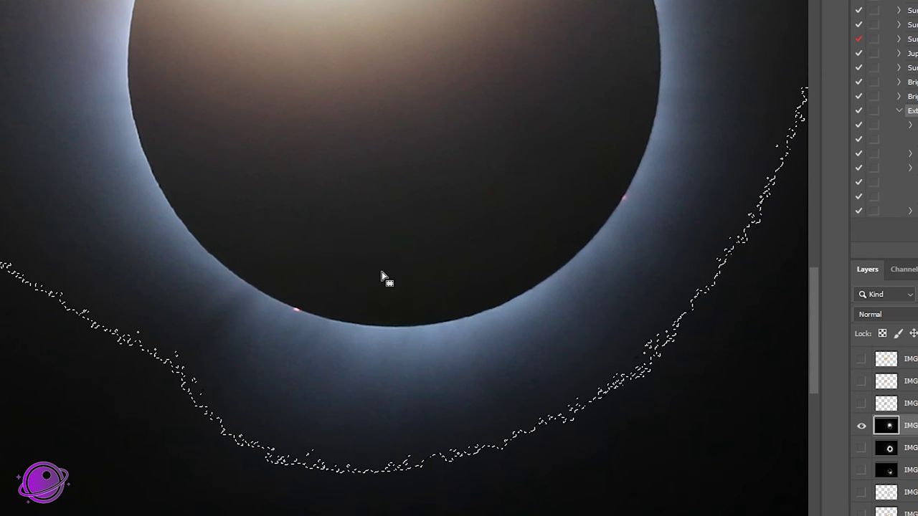
pyautogui.scroll(2, 513, 204)
pyautogui.scroll(6, 514, 205)
pyautogui.moveTo(516, 36); pyautogui.dragTo(687, 163)
pyautogui.scroll(8, 502, 136)
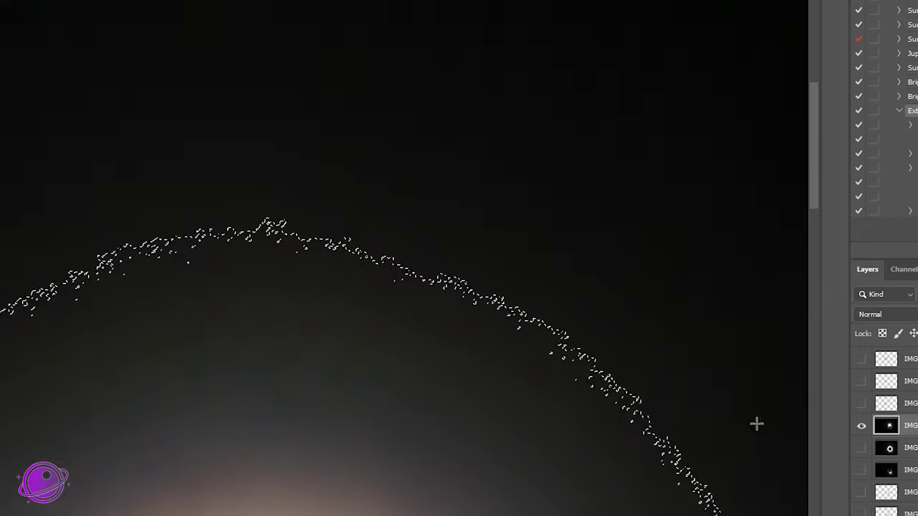
pyautogui.scroll(-5, 534, 505)
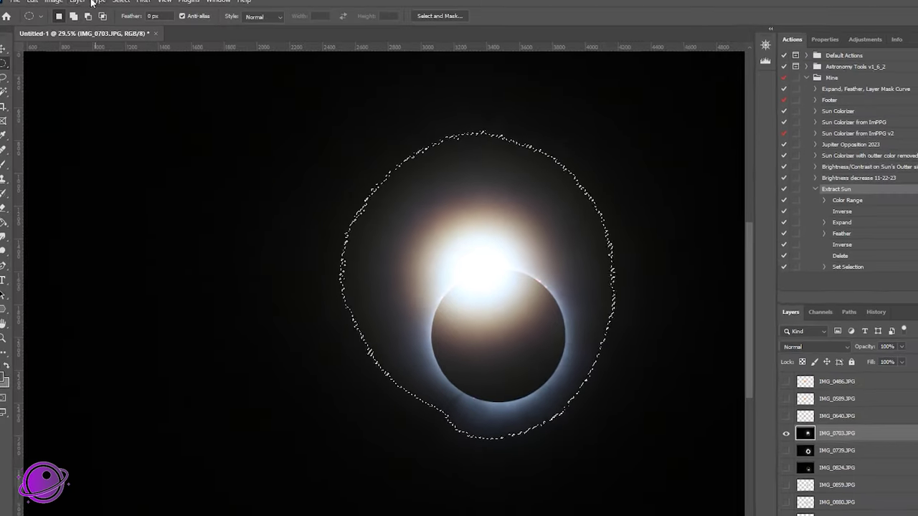
# Feather the corona selection on IMG_0703 by 7 pixels.
pyautogui.click(82, 5)
pyautogui.moveTo(125, 5)
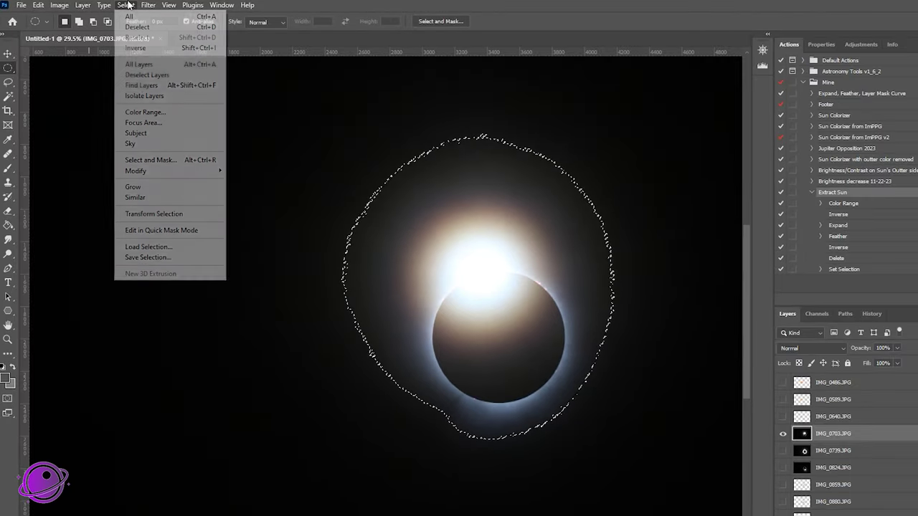
pyautogui.moveTo(150, 172)
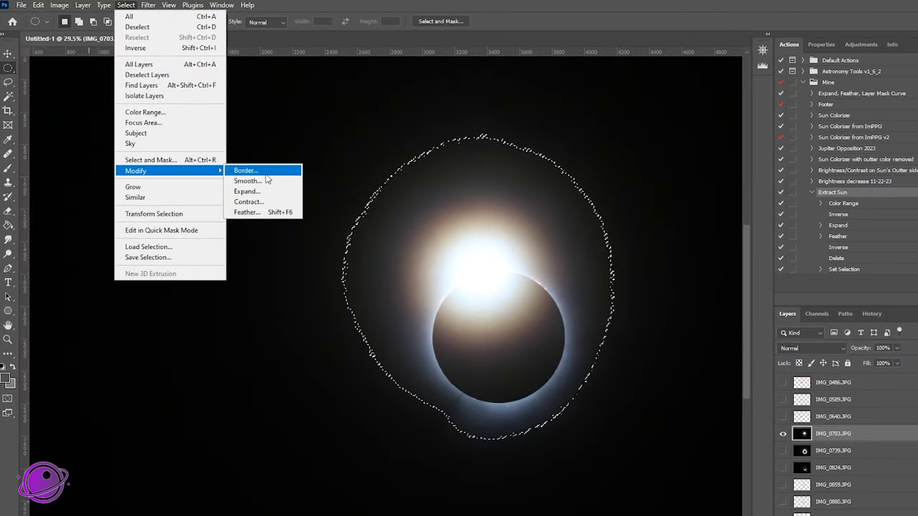
pyautogui.click(247, 213)
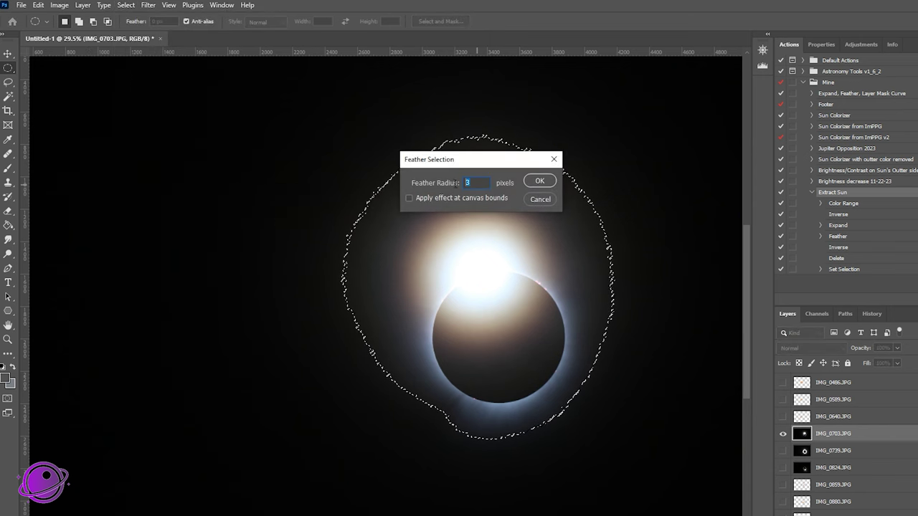
pyautogui.write('7')
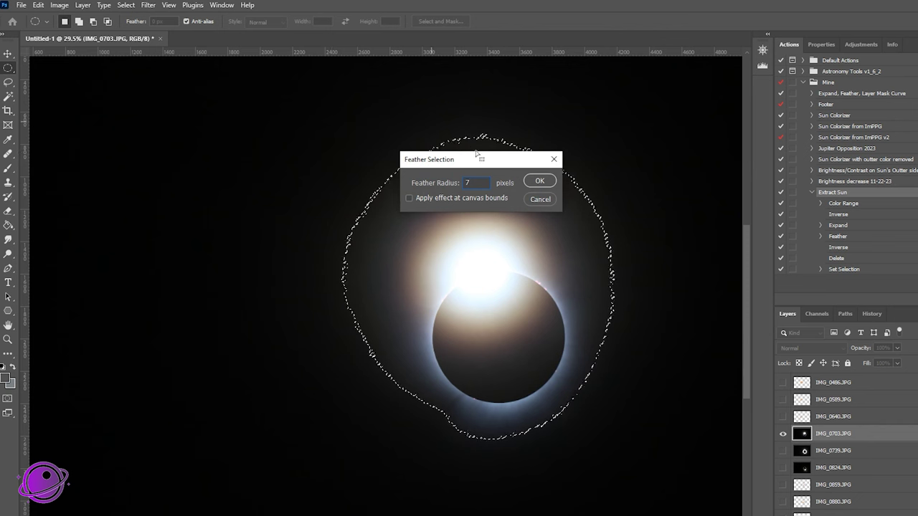
pyautogui.click(539, 181)
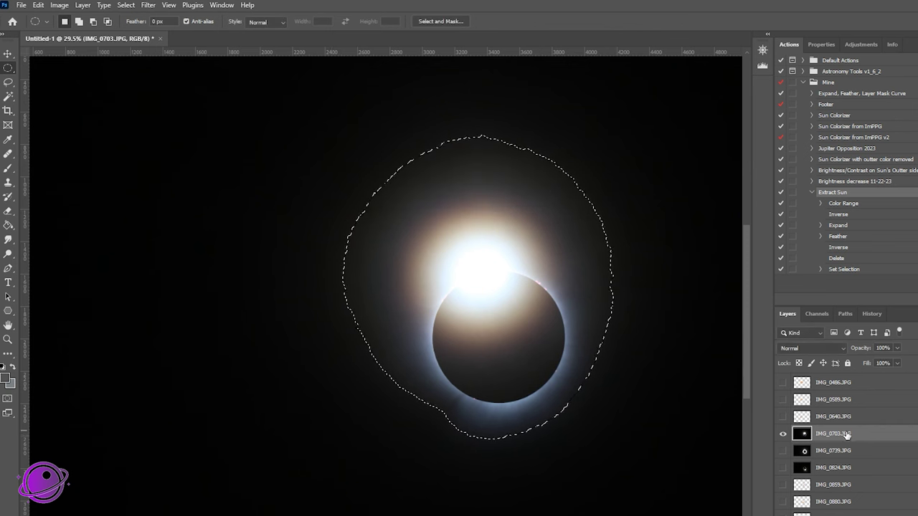
# Invert the selection on IMG_0703 and delete the black sky around the corona.
pyautogui.click(126, 5)
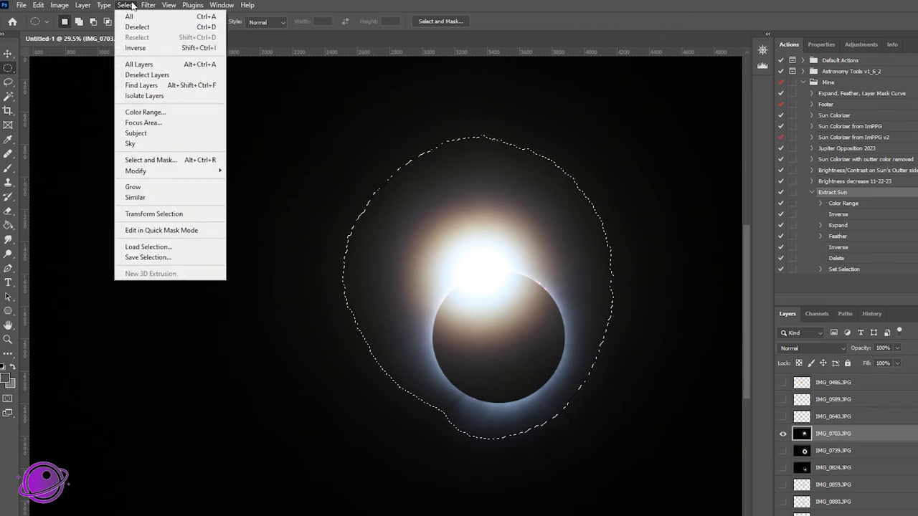
pyautogui.click(137, 48)
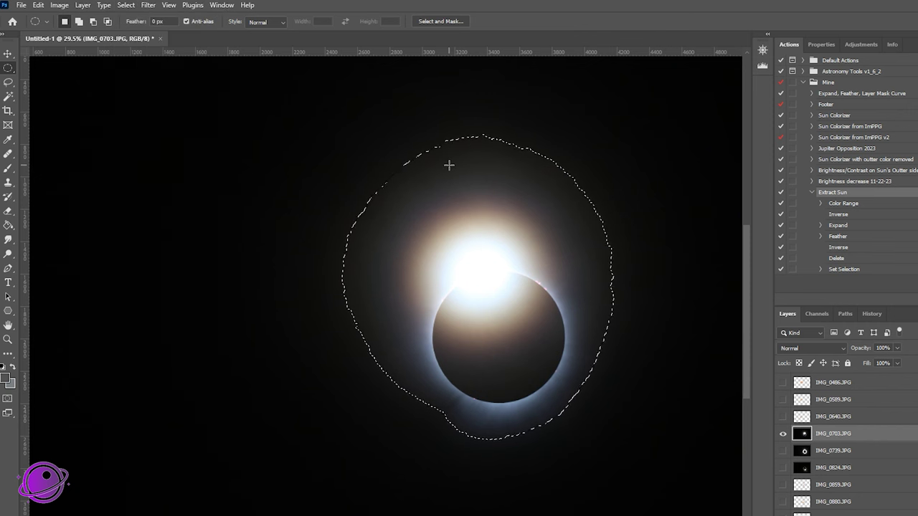
pyautogui.press('Delete')
pyautogui.scroll(-2, 634, 335)
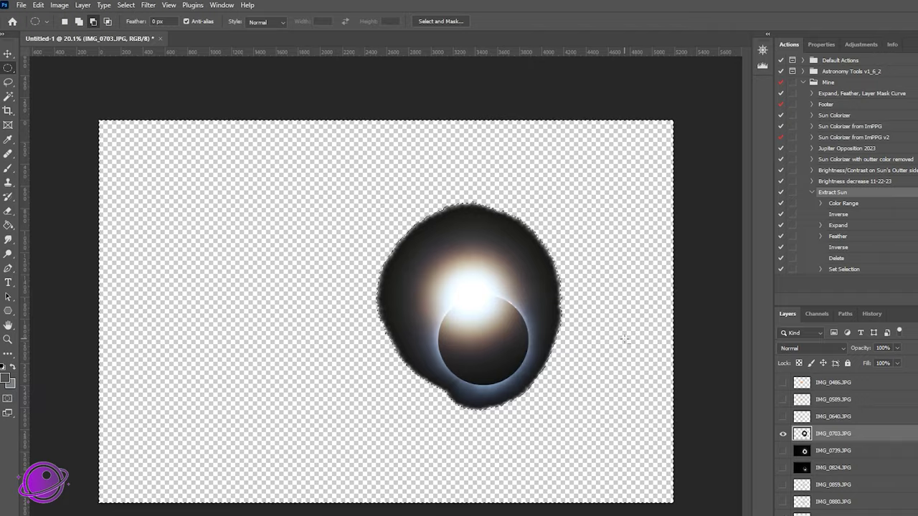
pyautogui.scroll(1, 597, 350)
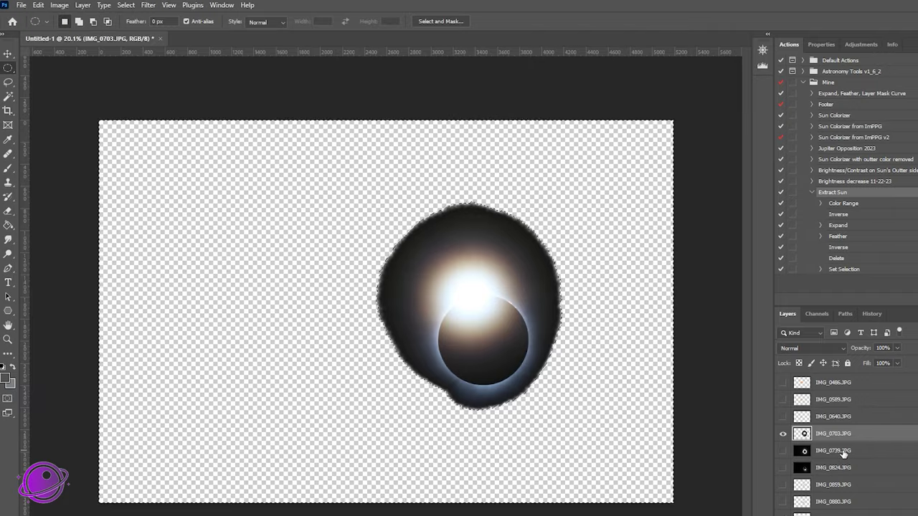
# Hide IMG_0703, show and select the IMG_0824 diamond ring layer, and clear the old selection.
pyautogui.click(783, 434)
pyautogui.click(783, 468)
pyautogui.click(832, 467)
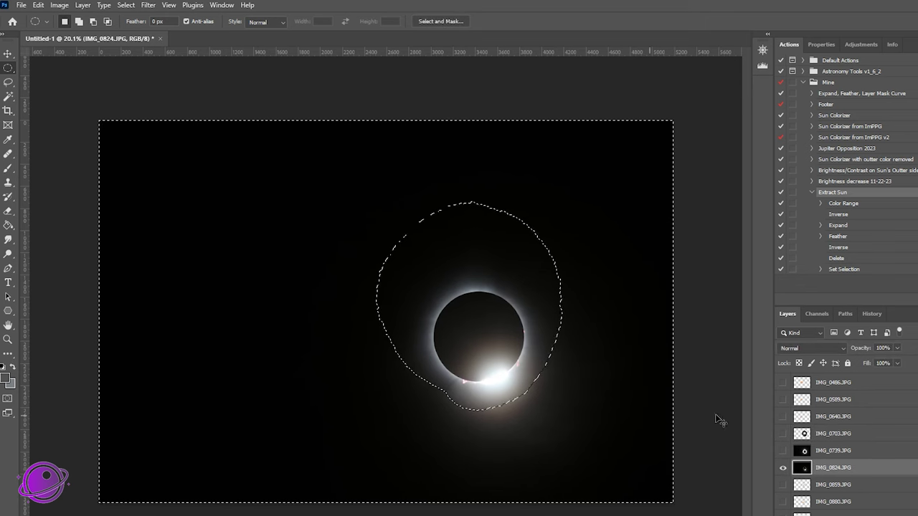
pyautogui.hotkey('ctrl', 'd')
pyautogui.scroll(2, 491, 386)
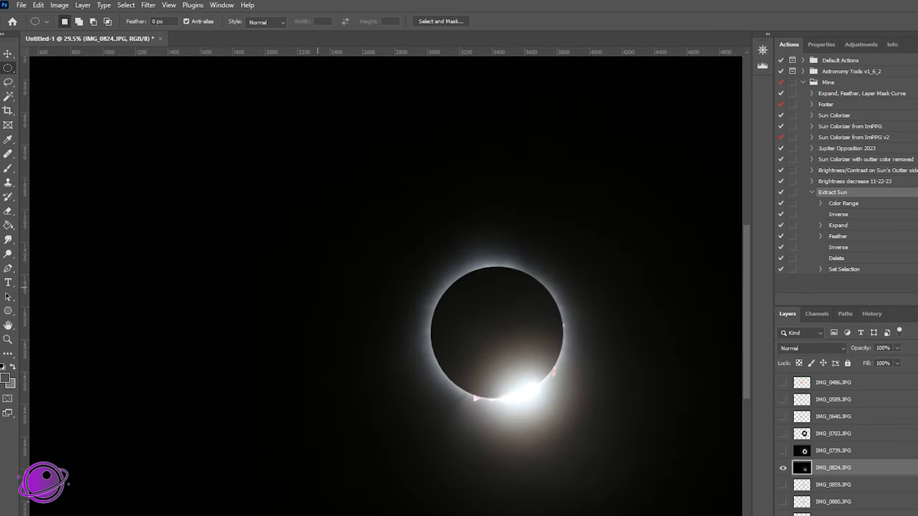
# Select the diamond ring, moon disc and outer glow on the IMG_0824 layer with the Magic Wand.
pyautogui.click(8, 96)
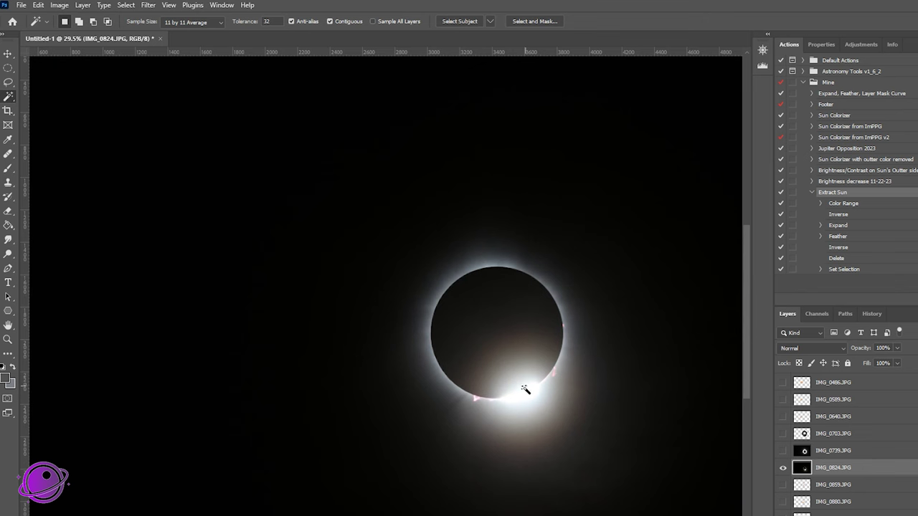
pyautogui.keyDown('shift'); pyautogui.click(498, 352); pyautogui.keyUp('shift')
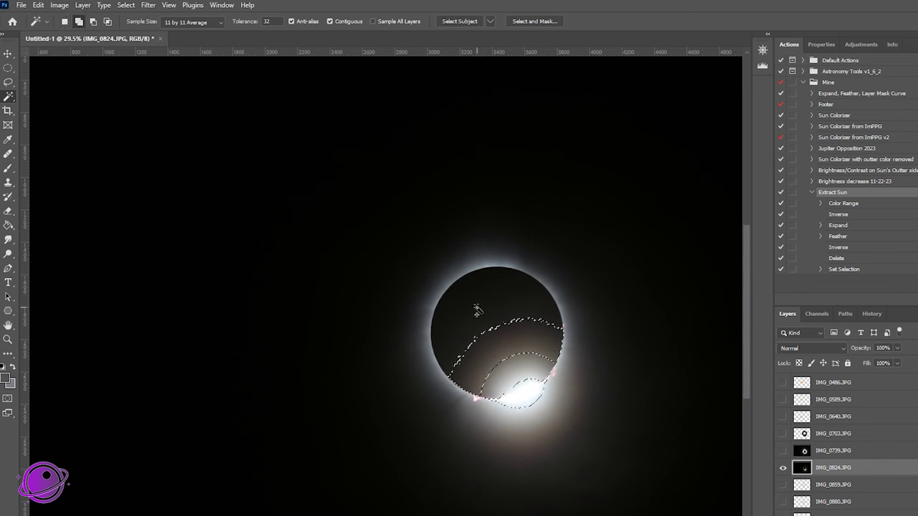
pyautogui.click(472, 269)
pyautogui.press('m')
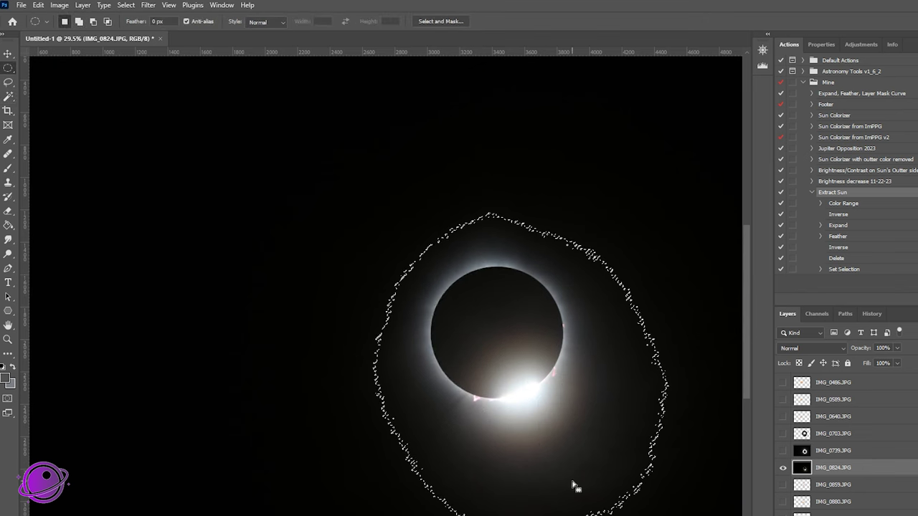
# Feather the glow selection on the IMG_0824 layer.
pyautogui.click(126, 5)
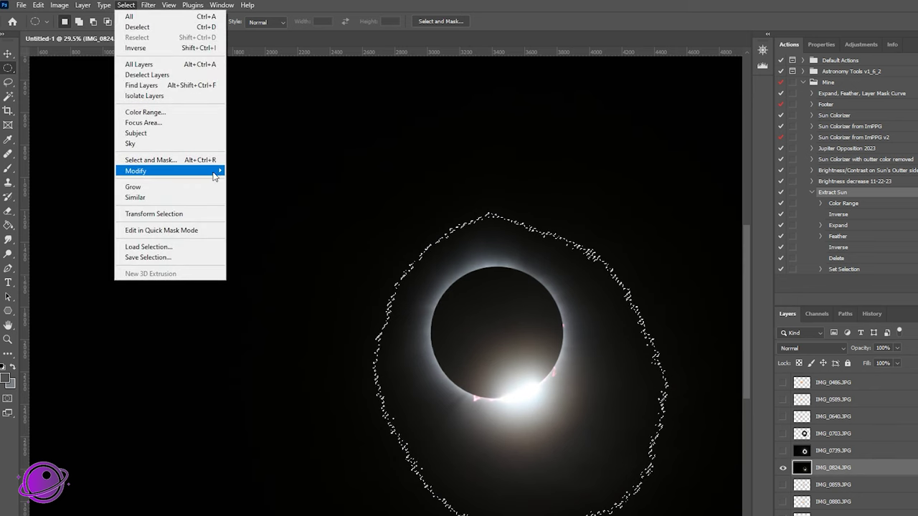
pyautogui.moveTo(215, 175)
pyautogui.click(287, 213)
pyautogui.click(545, 182)
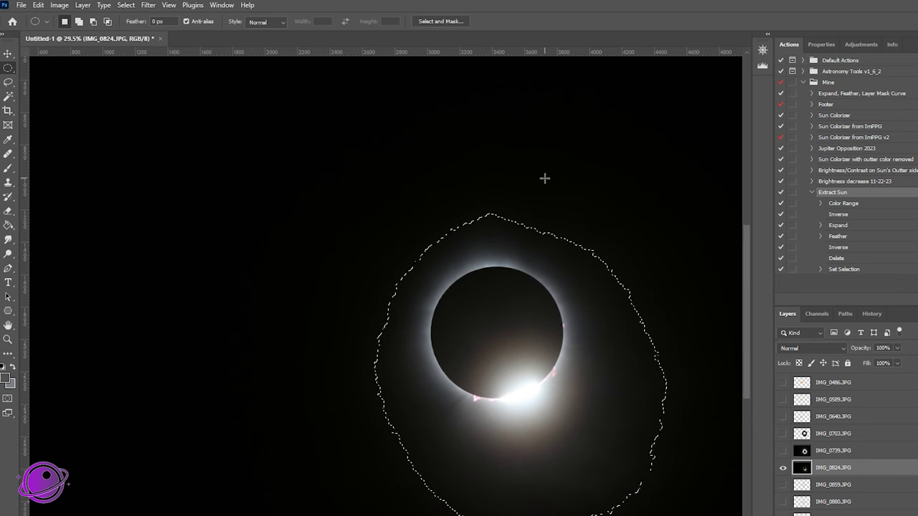
# Invert the selection on IMG_0824 and delete the black background around the glow.
pyautogui.click(103, 5)
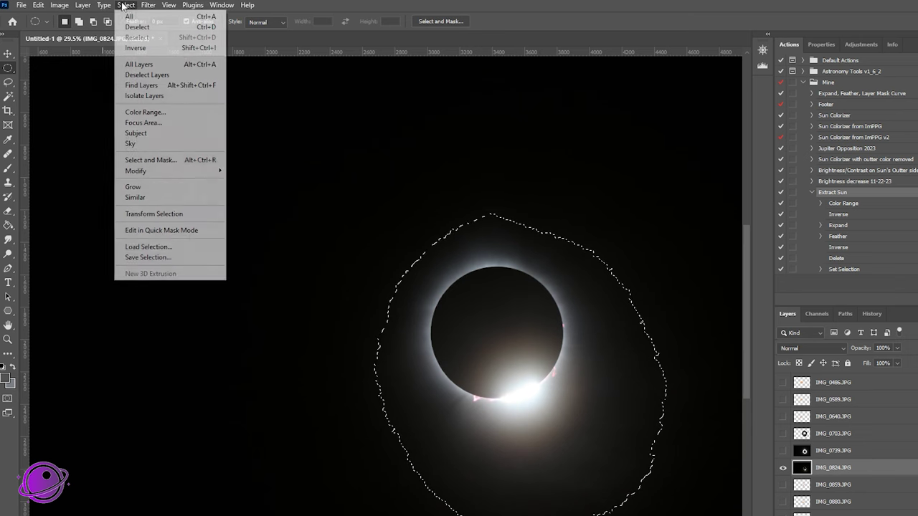
pyautogui.click(136, 52)
pyautogui.press('Delete')
pyautogui.scroll(-4, 637, 479)
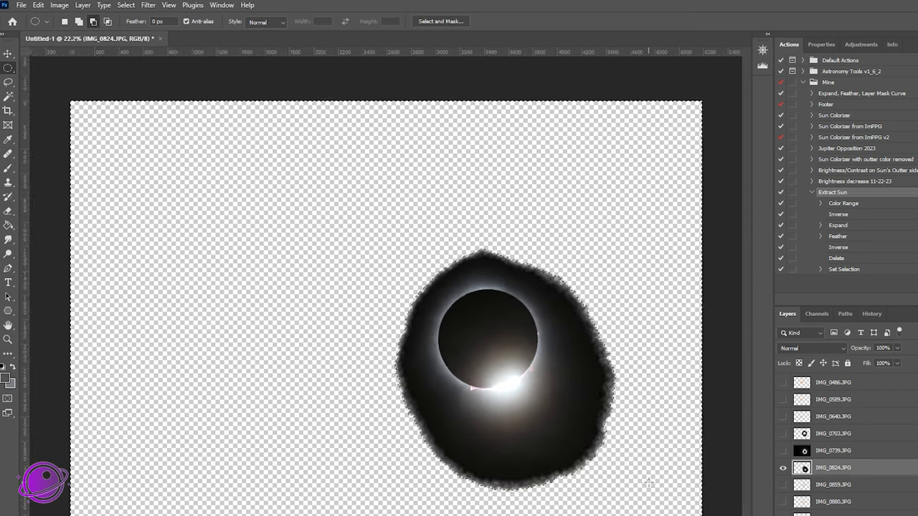
# Show the IMG_0739 totality layer, clear the selection, and select all photo layers from IMG_1035 up to IMG_0283.
pyautogui.click(783, 451)
pyautogui.click(561, 380)
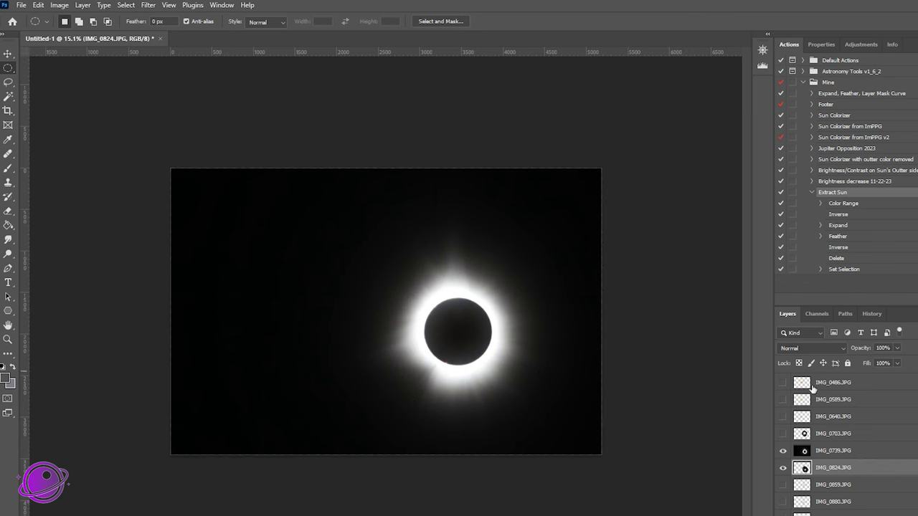
pyautogui.scroll(2, 842, 471)
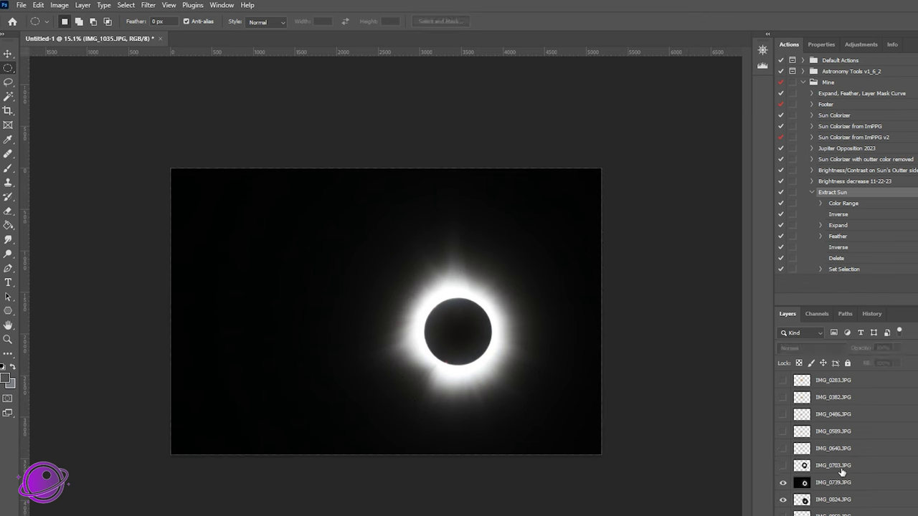
pyautogui.keyDown('shift'); pyautogui.click(839, 380); pyautogui.keyUp('shift')
# Create a new 5000 x 5000 px document at 300 pixels/inch with a black background.
pyautogui.click(21, 6)
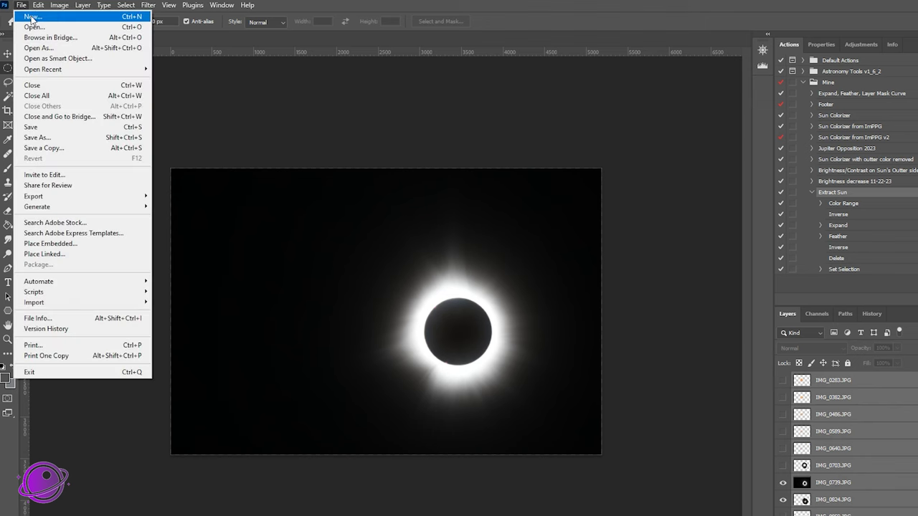
pyautogui.press('Escape')
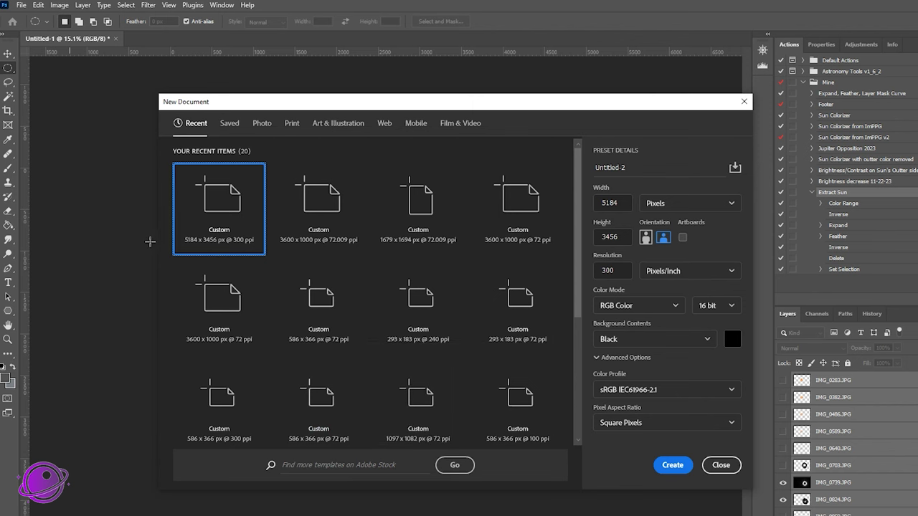
pyautogui.click(613, 203)
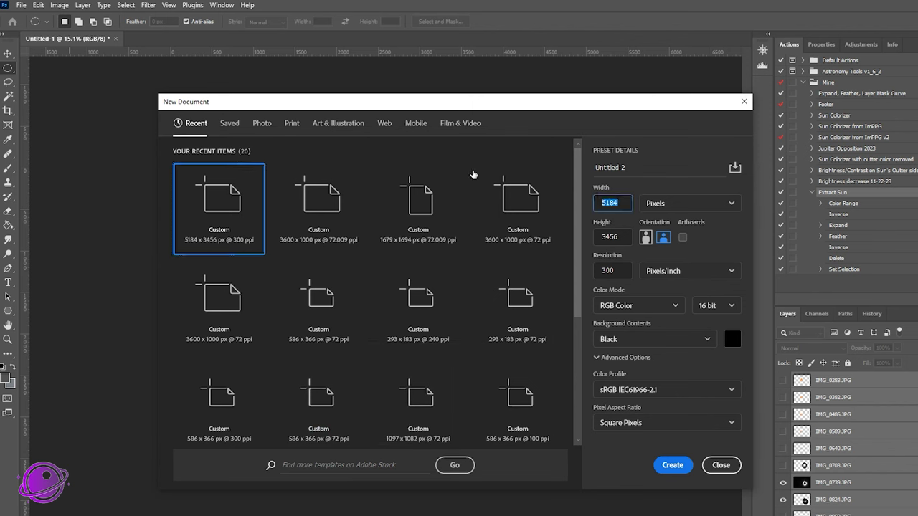
pyautogui.write('5000')
pyautogui.press('Tab')
pyautogui.write('50')
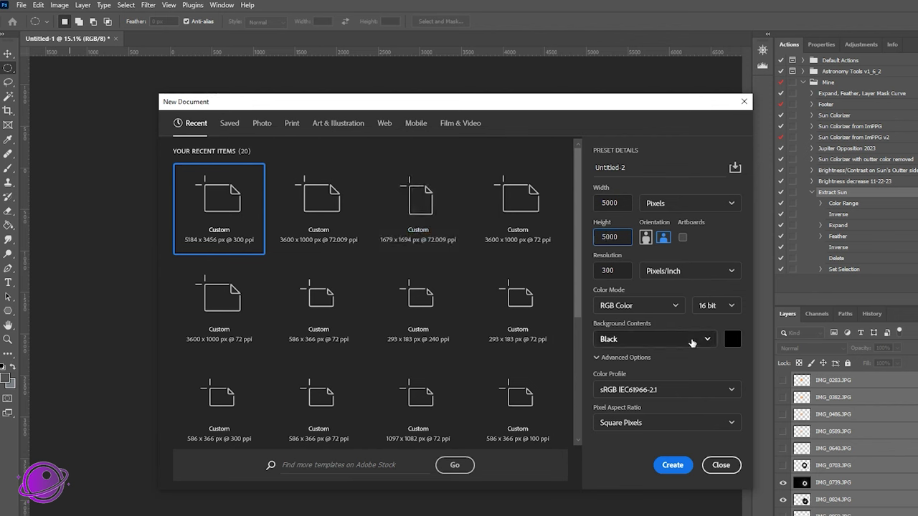
pyautogui.click(667, 466)
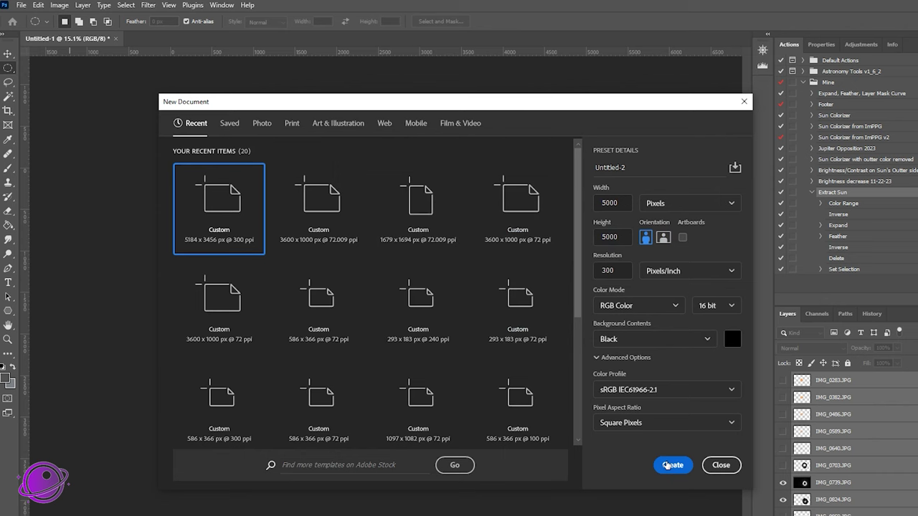
pyautogui.click(667, 465)
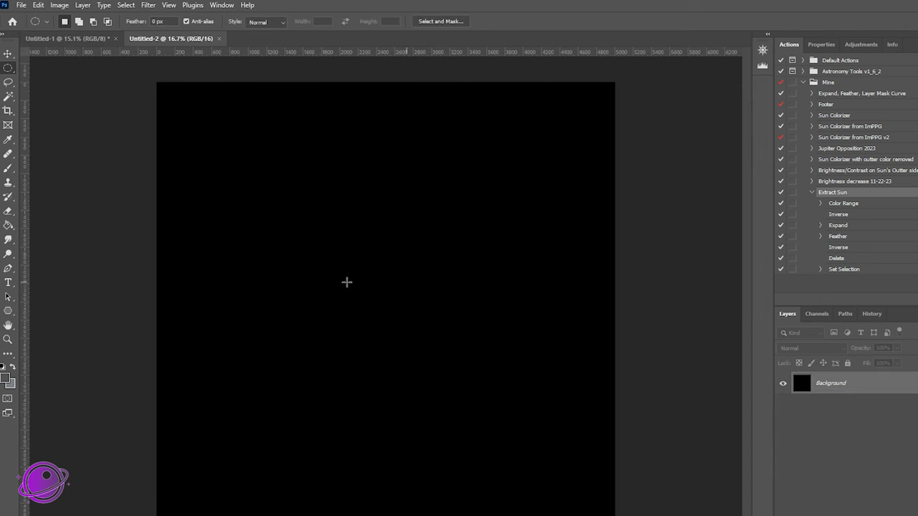
# Open the New Guide Layout settings for the blank document and keep the canvas in view.
pyautogui.click(14, 51)
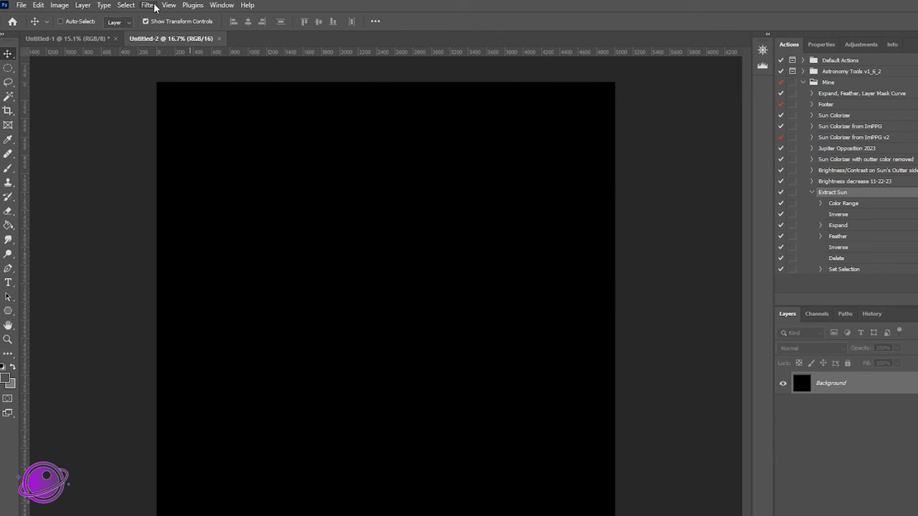
pyautogui.click(169, 5)
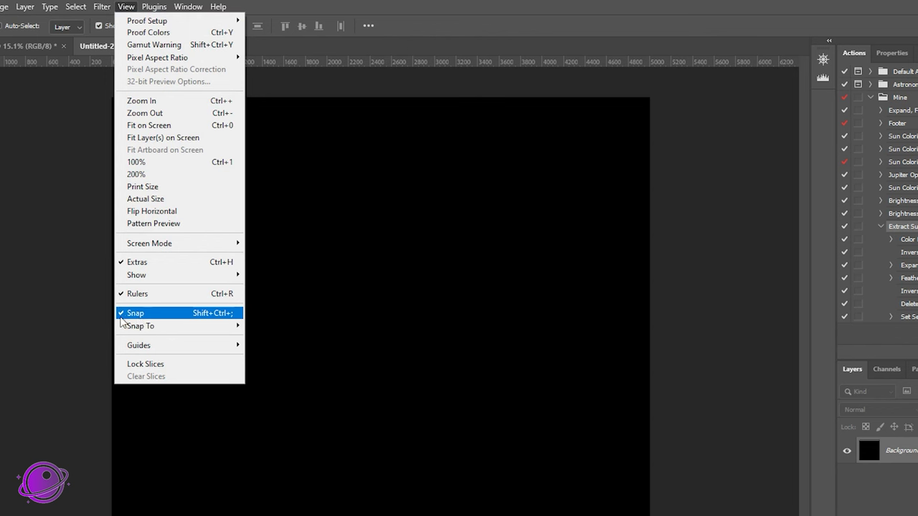
pyautogui.moveTo(208, 326)
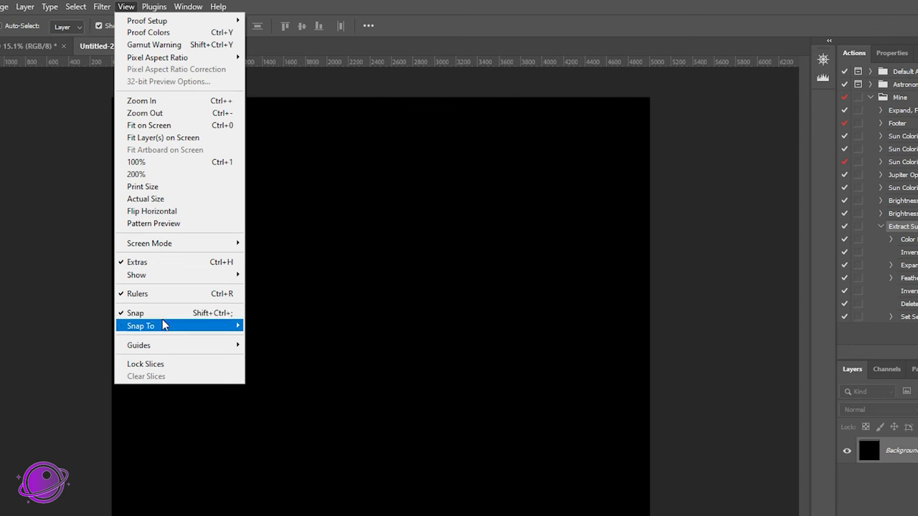
pyautogui.moveTo(158, 351)
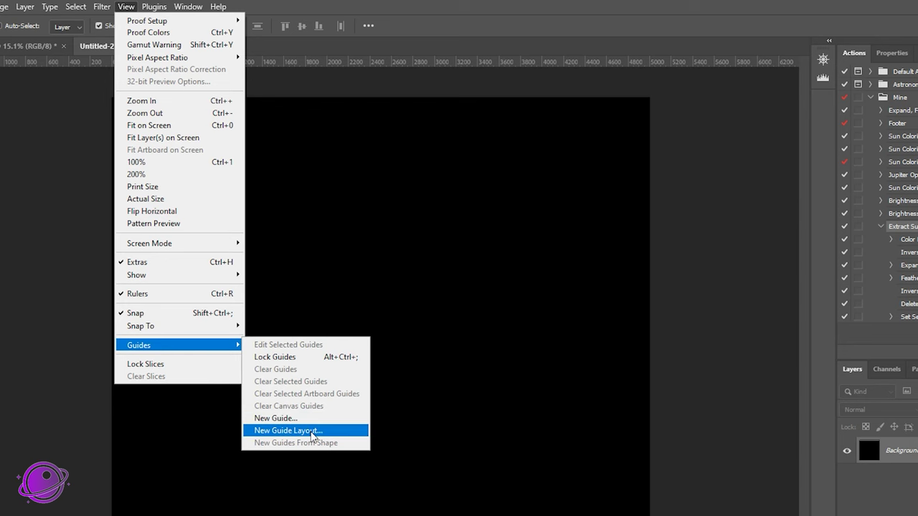
pyautogui.click(312, 434)
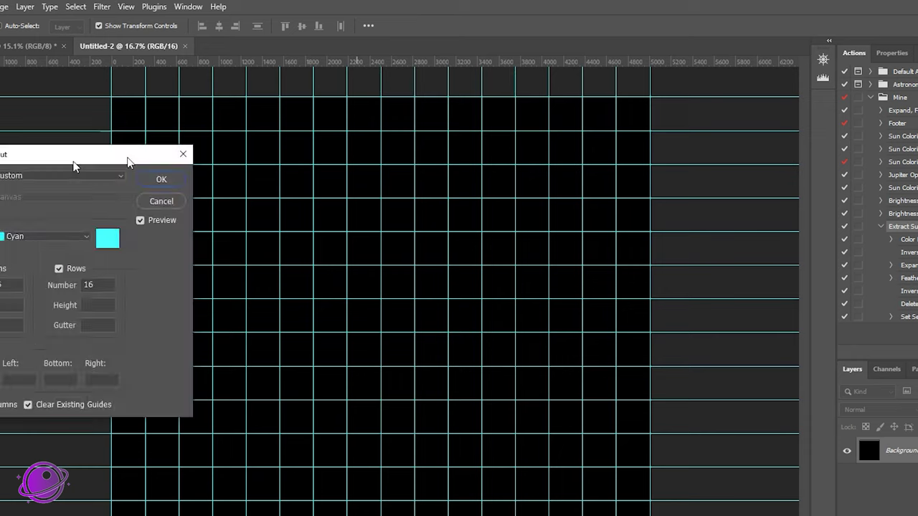
pyautogui.moveTo(72, 162); pyautogui.dragTo(580, 207)
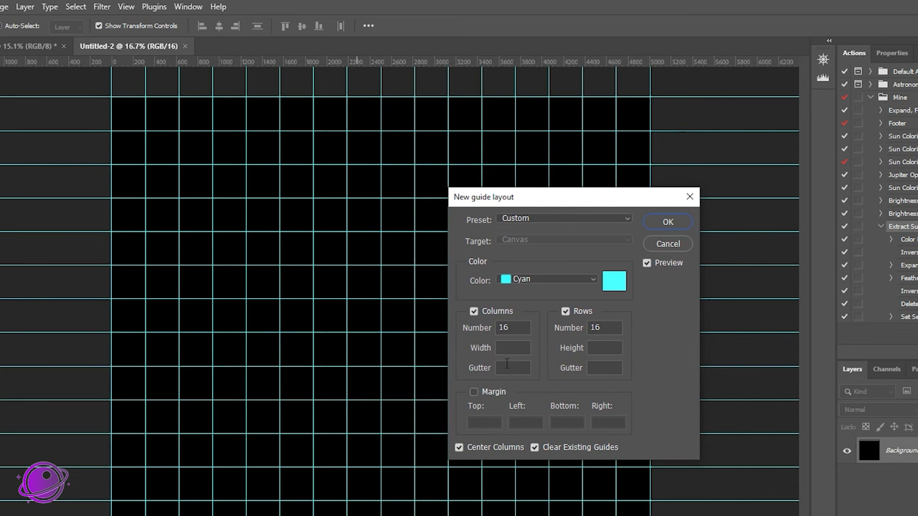
# Try a guide layout of 20 columns and 20 rows.
pyautogui.doubleClick(500, 327)
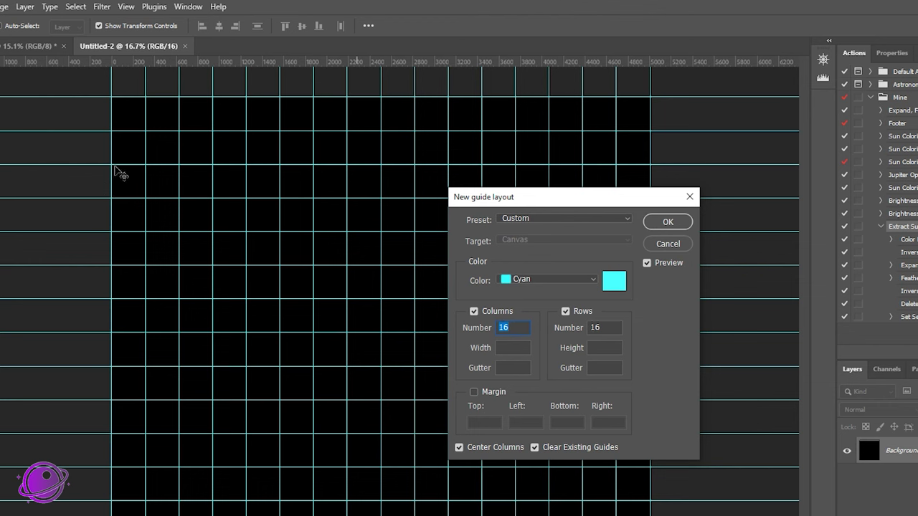
pyautogui.moveTo(560, 203); pyautogui.dragTo(590, 201)
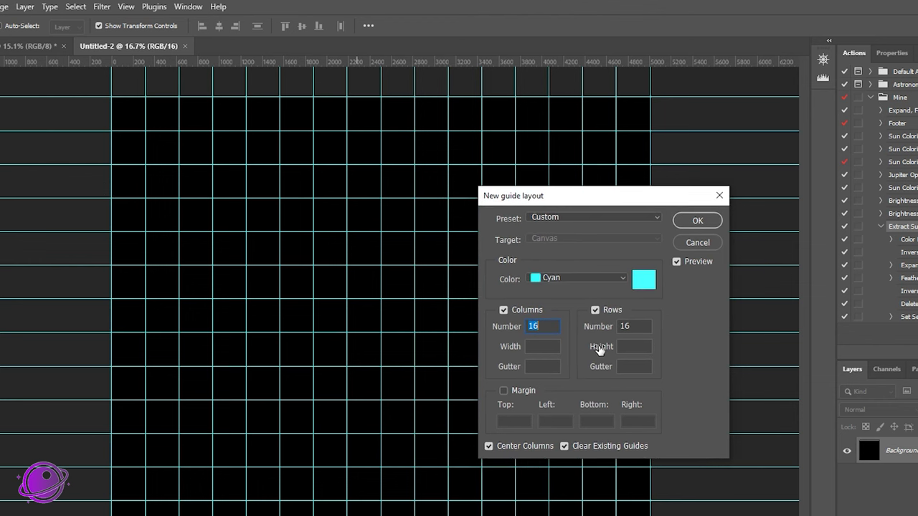
pyautogui.write('20')
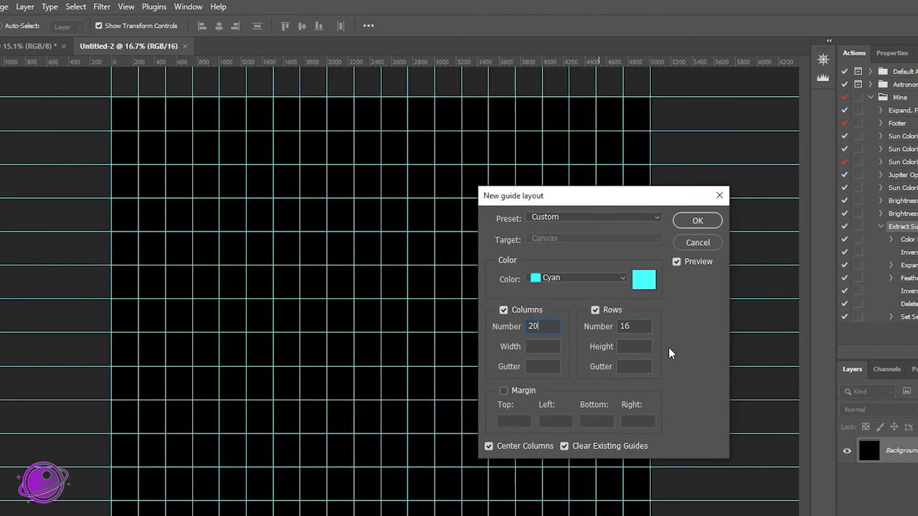
pyautogui.doubleClick(648, 327)
pyautogui.write('20')
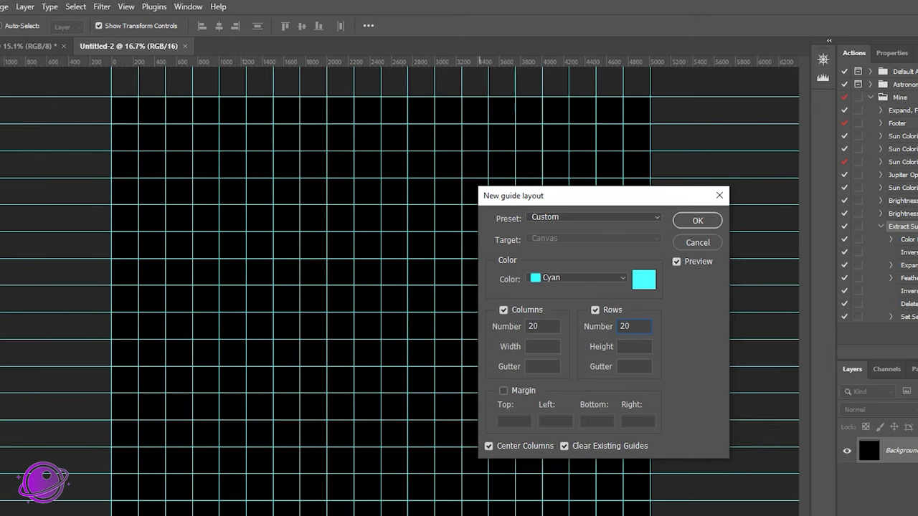
# Set the guide layout to 16 columns and 16 rows and apply it to the canvas.
pyautogui.doubleClick(532, 326)
pyautogui.write('16')
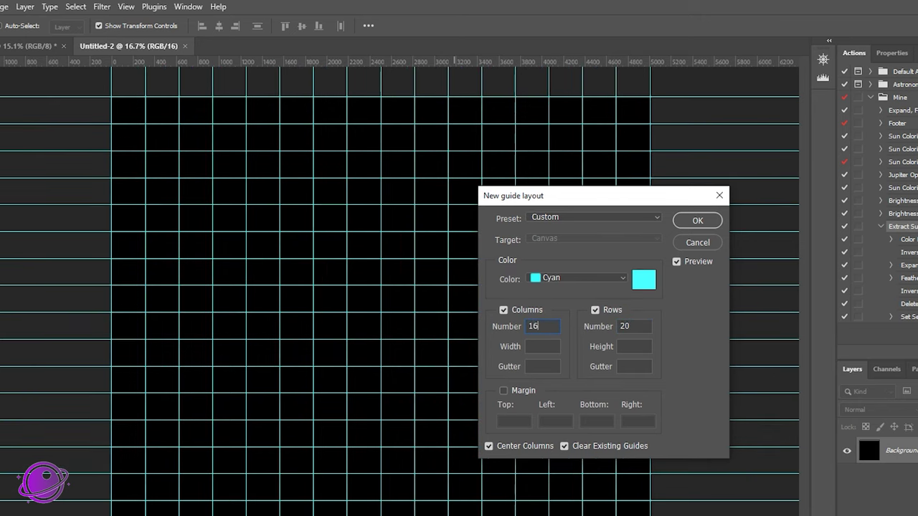
pyautogui.doubleClick(642, 328)
pyautogui.write('16')
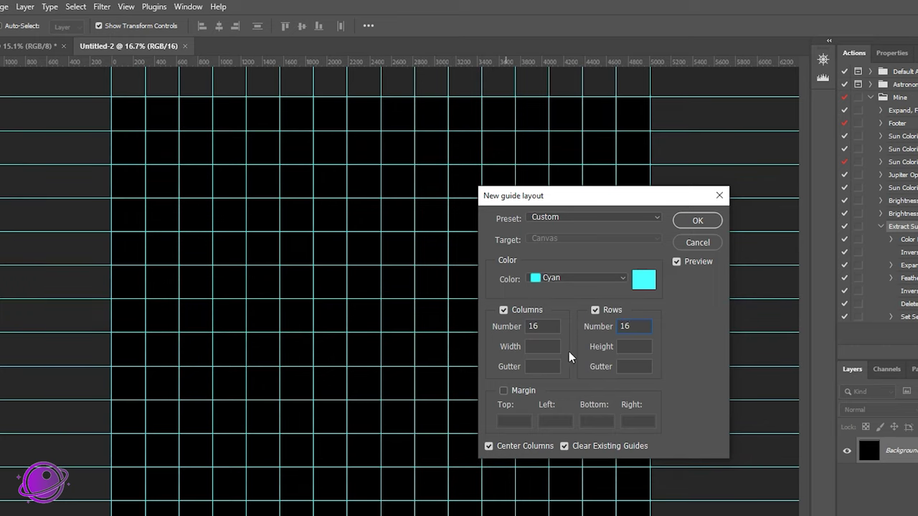
pyautogui.click(698, 223)
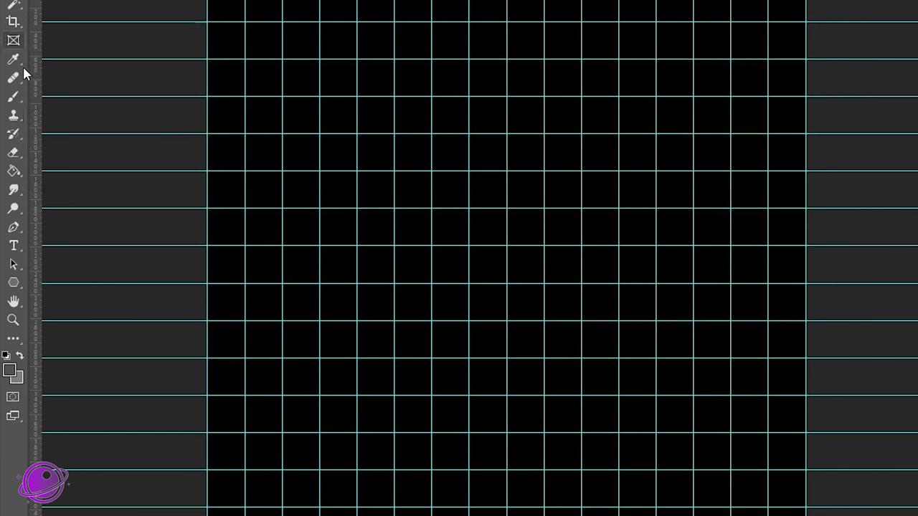
# Choose the Ellipse tool for drawing a circle on the guide grid.
pyautogui.rightClick(15, 284)
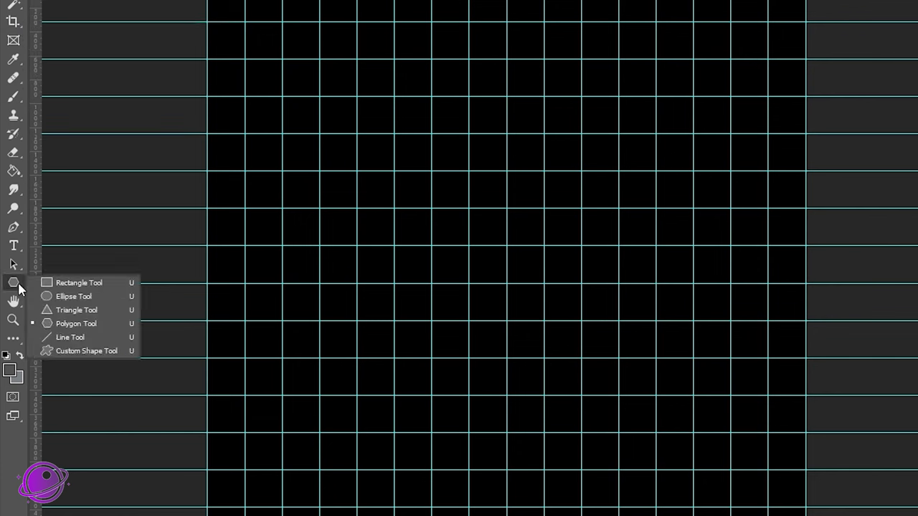
pyautogui.click(88, 298)
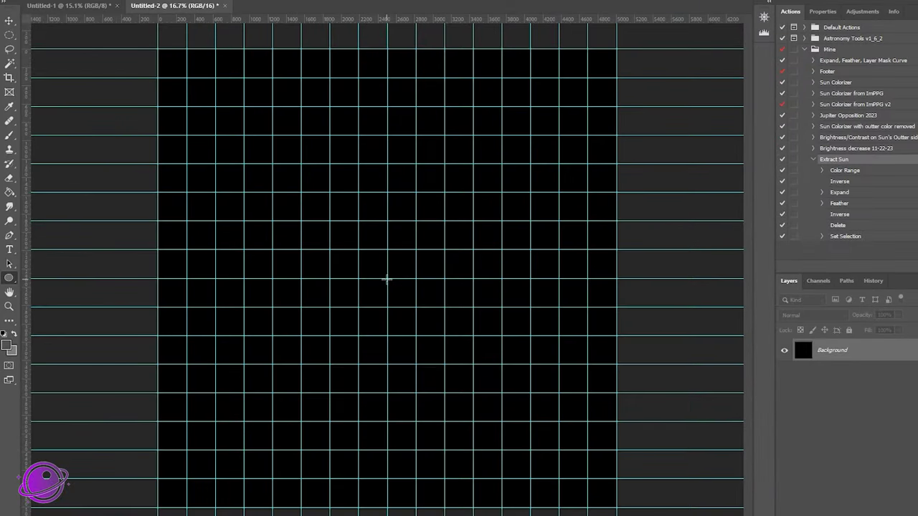
pyautogui.scroll(-1, 386, 280)
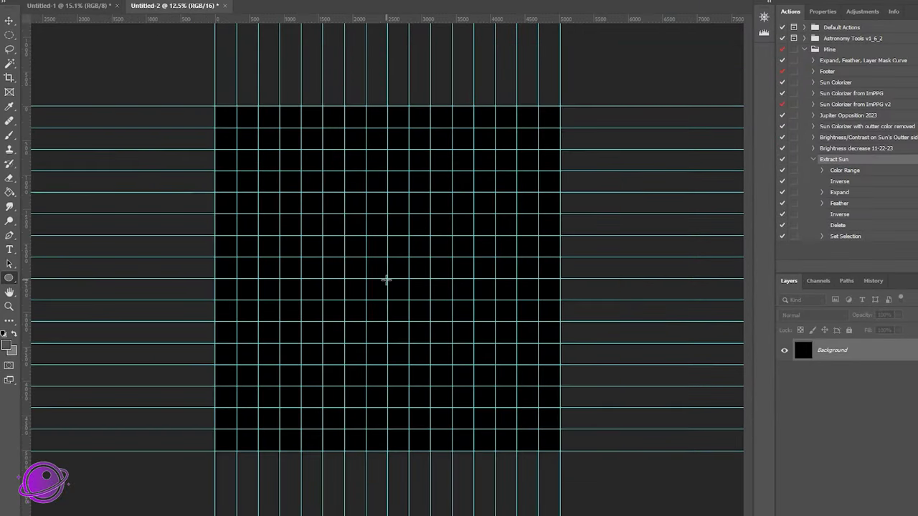
pyautogui.scroll(2, 388, 278)
pyautogui.scroll(1, 390, 276)
pyautogui.scroll(-2, 387, 280)
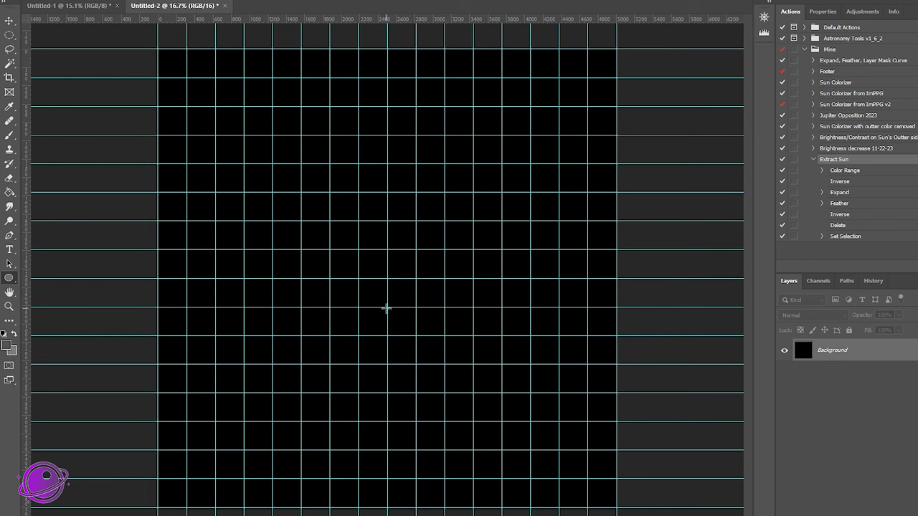
# Try to draw a circle about 3750 px wide from a guide intersection one row below the canvas centre, and undo it.
pyautogui.moveTo(387, 306); pyautogui.dragTo(580, 480)
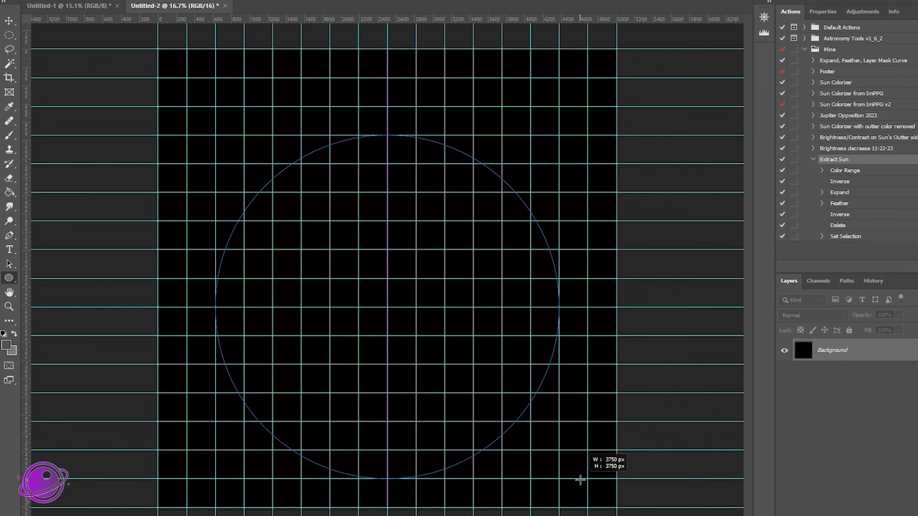
pyautogui.moveTo(580, 480); pyautogui.dragTo(580, 481)
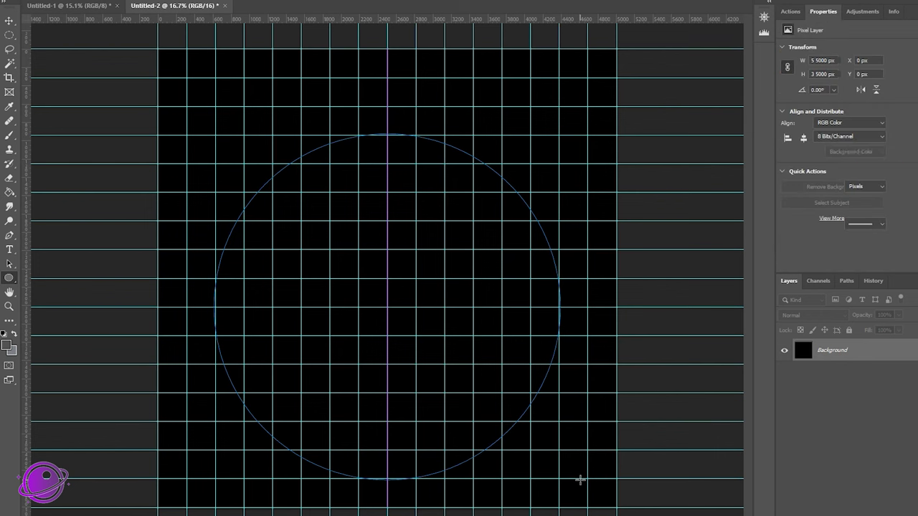
pyautogui.hotkey('ctrl', 'z')
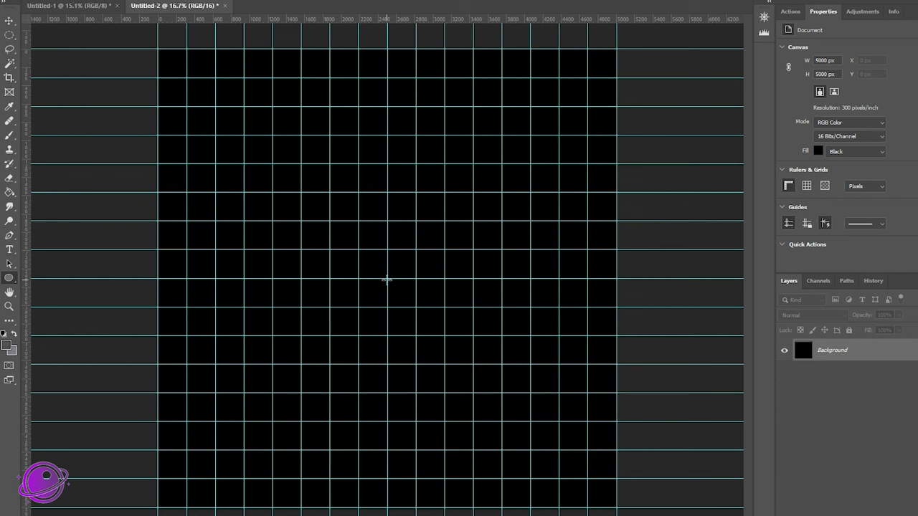
# Draw a circle 3750 px in diameter outward from the guide intersection at the canvas centre.
pyautogui.moveTo(387, 278); pyautogui.dragTo(589, 498)
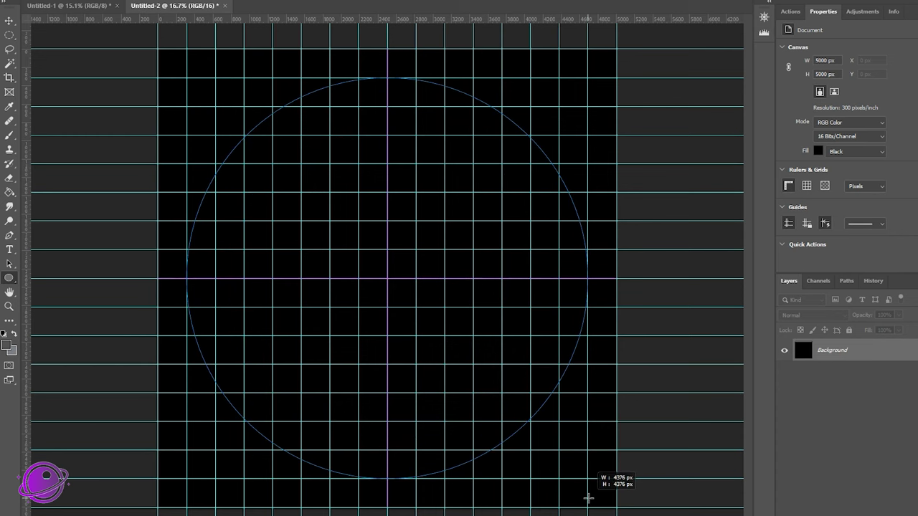
pyautogui.moveTo(587, 497); pyautogui.dragTo(559, 472)
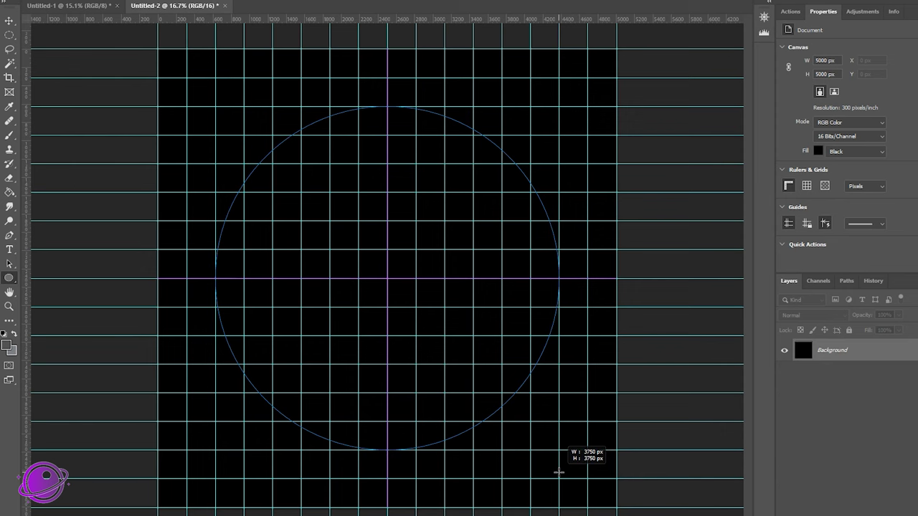
pyautogui.moveTo(559, 472); pyautogui.dragTo(558, 472)
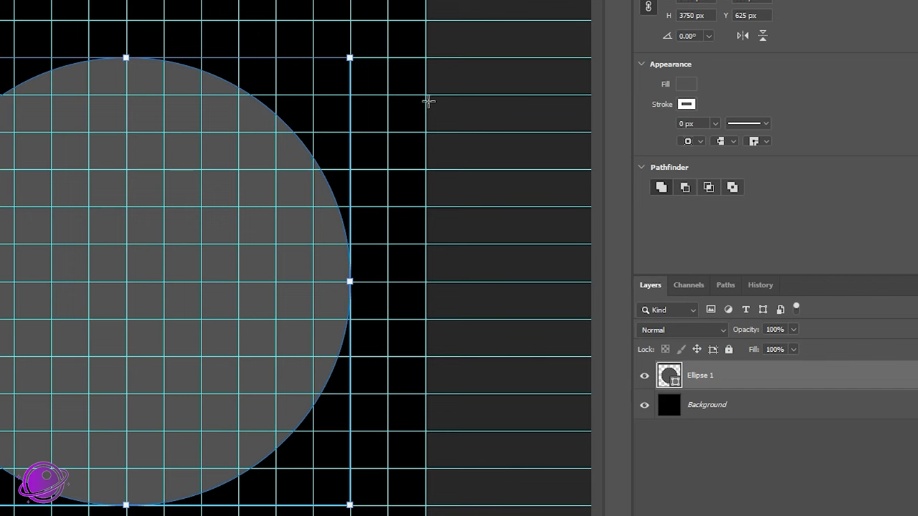
# Remove the fill of the circle shape.
pyautogui.click(687, 85)
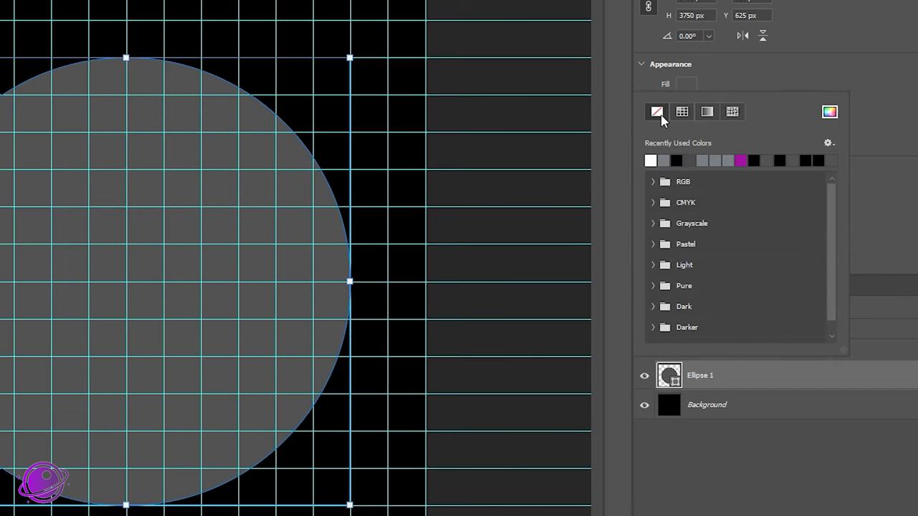
pyautogui.click(656, 112)
pyautogui.click(752, 75)
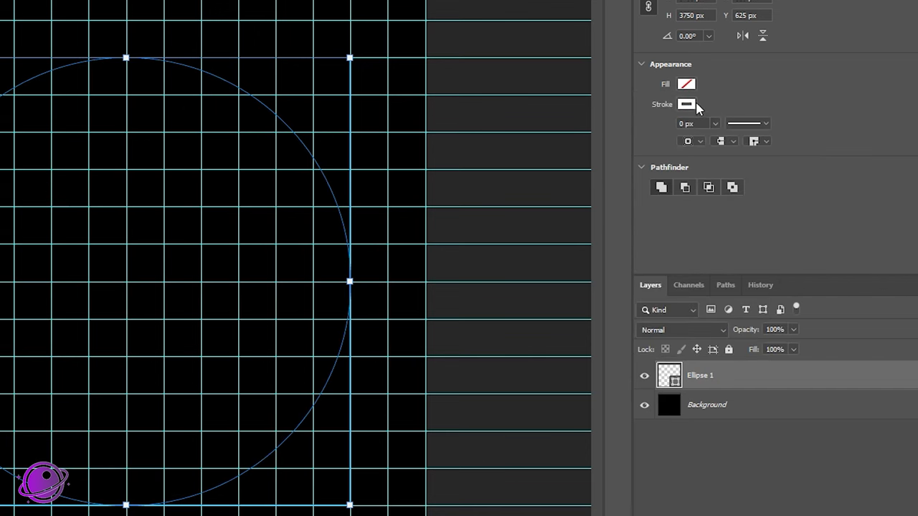
# Set the circle's stroke width to 5 px and select the Background layer to check the outline against the grid.
pyautogui.click(715, 124)
pyautogui.moveTo(716, 139); pyautogui.dragTo(732, 141)
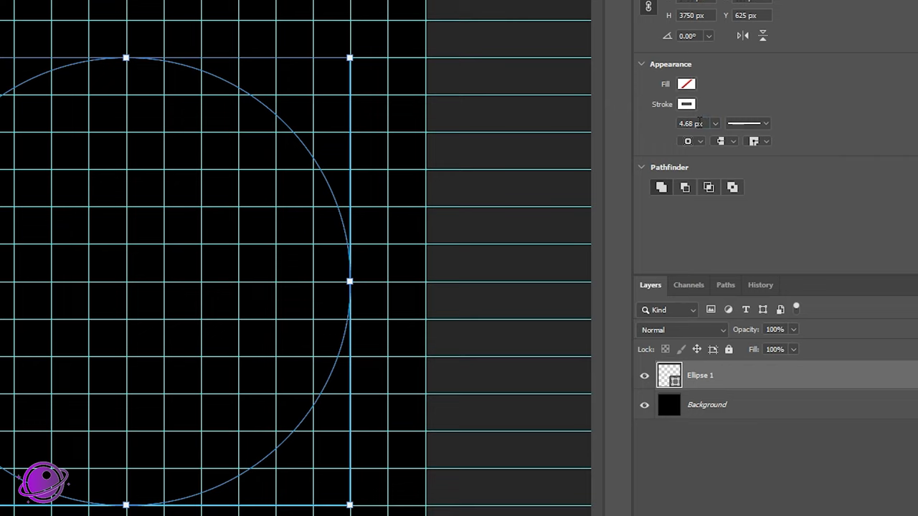
pyautogui.write('5')
pyautogui.press('Return')
pyautogui.click(767, 404)
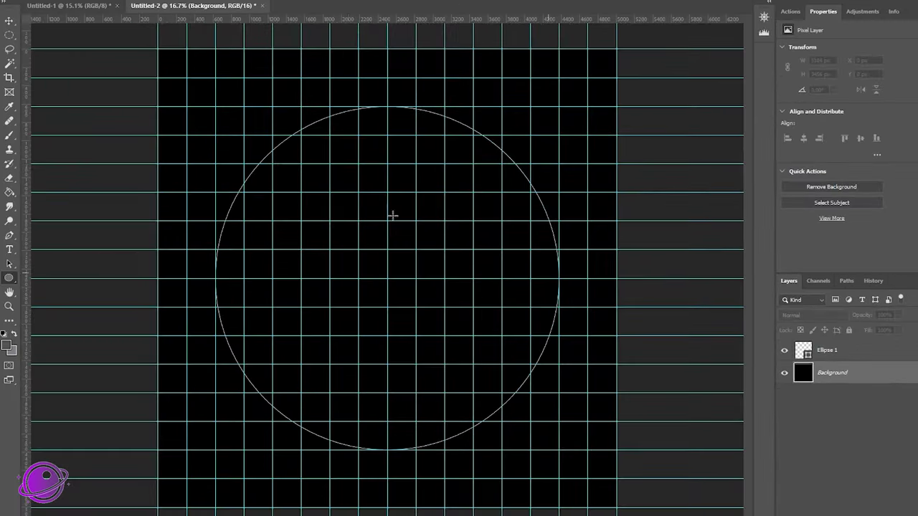
pyautogui.scroll(5, 211, 188)
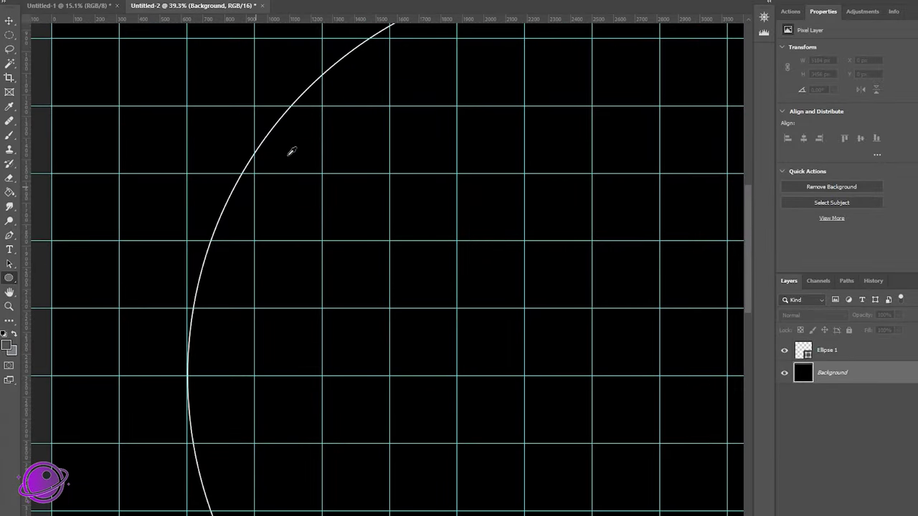
pyautogui.scroll(-4, 304, 176)
pyautogui.scroll(-2, 303, 180)
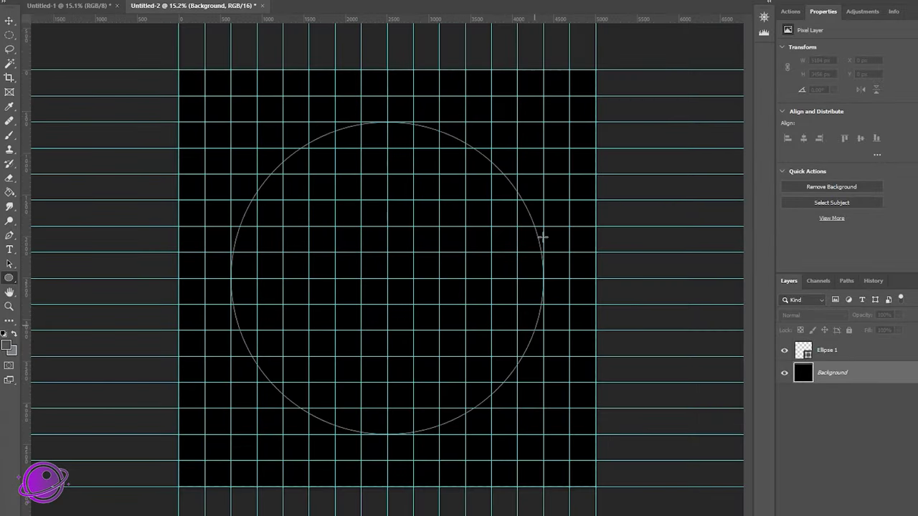
# Switch to the Polygon tool and set its number of sides to 12.
pyautogui.scroll(1, 308, 271)
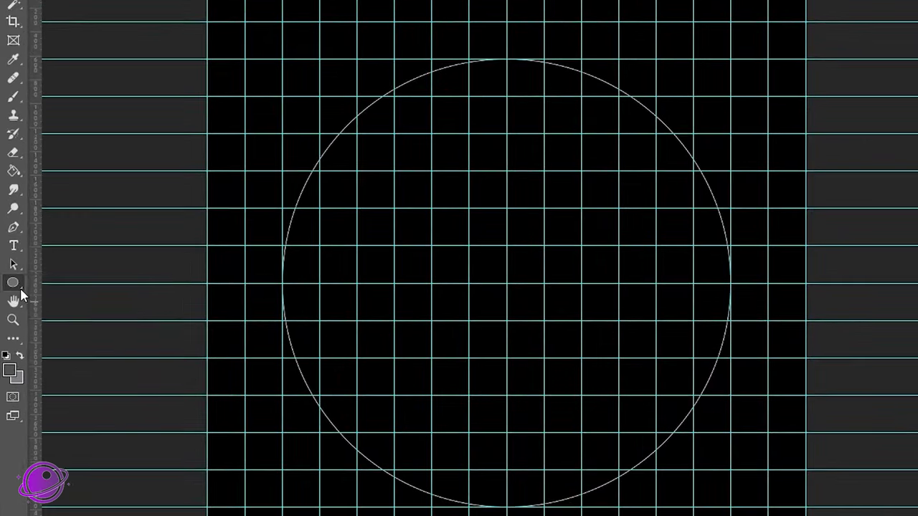
pyautogui.rightClick(12, 279)
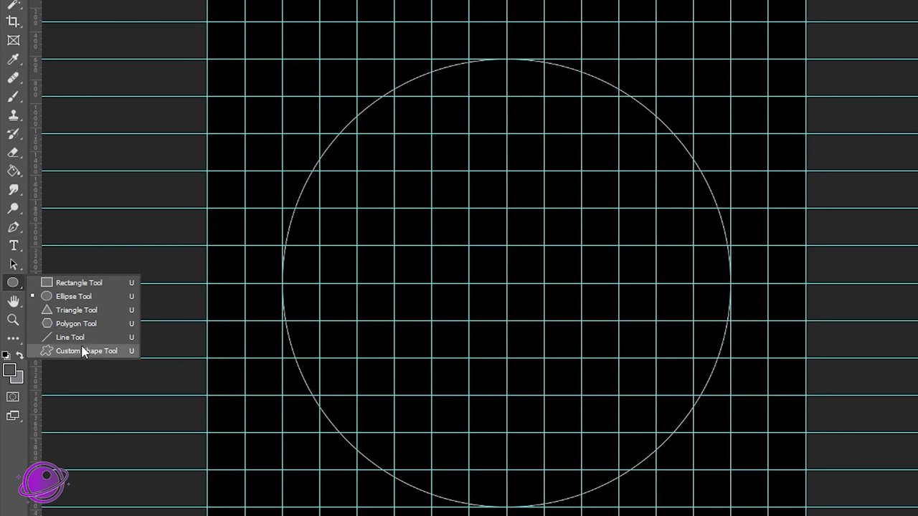
pyautogui.click(76, 324)
pyautogui.click(531, 35)
pyautogui.write('12')
pyautogui.press('Return')
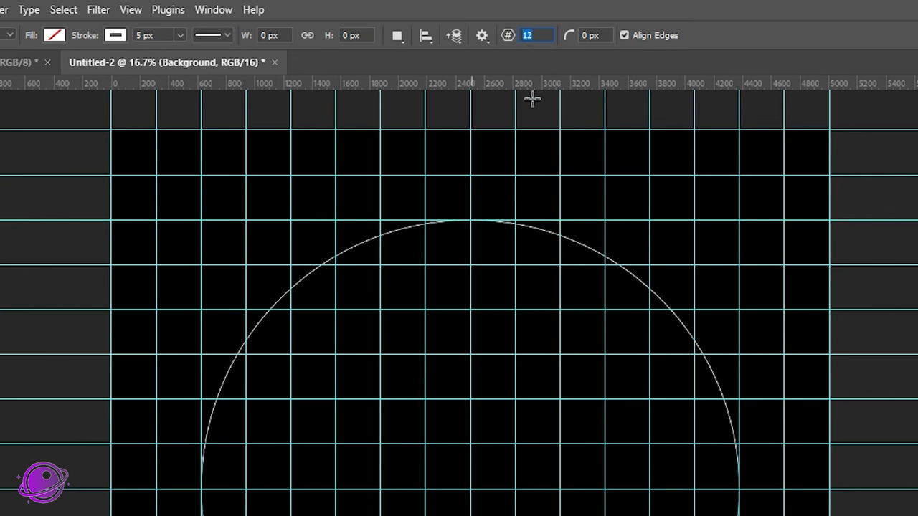
pyautogui.click(544, 35)
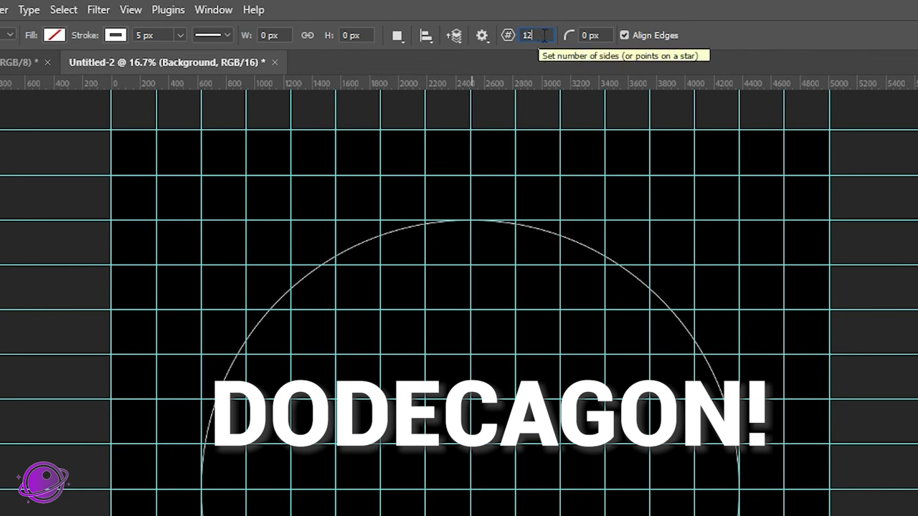
pyautogui.moveTo(544, 35); pyautogui.dragTo(524, 26)
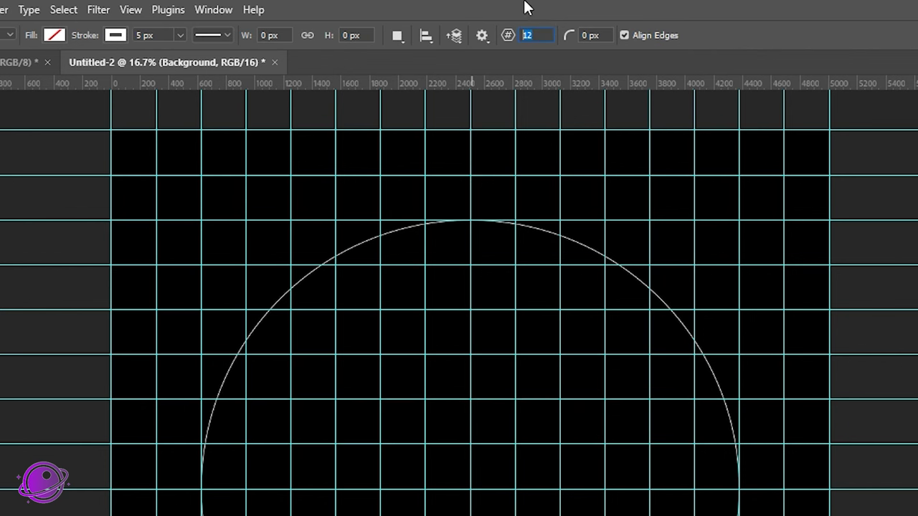
pyautogui.click(543, 36)
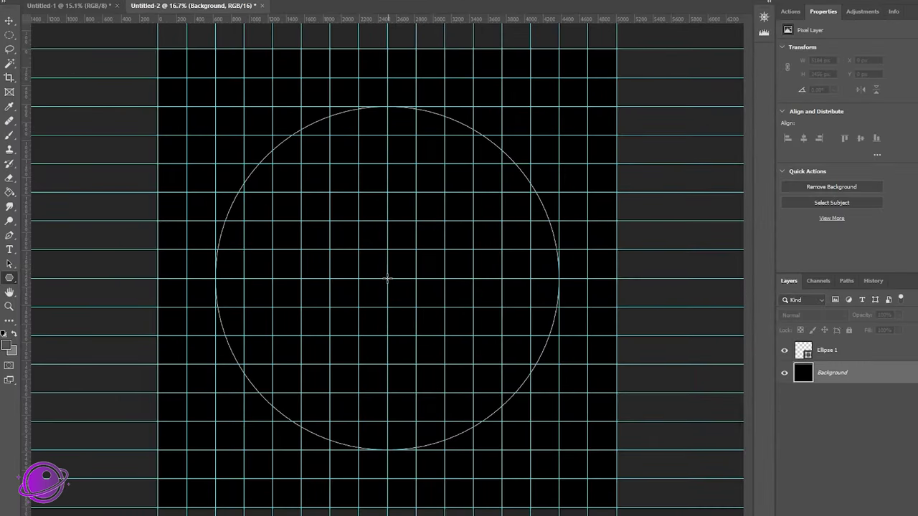
# Draw a 12-sided polygon about 3622 px wide outward from the canvas centre inside the guide circle, and select the Background layer.
pyautogui.moveTo(387, 278)
pyautogui.mouseDown()
pyautogui.moveTo(435, 340)
pyautogui.moveTo(495, 369)
pyautogui.moveTo(563, 446)
pyautogui.mouseUp()
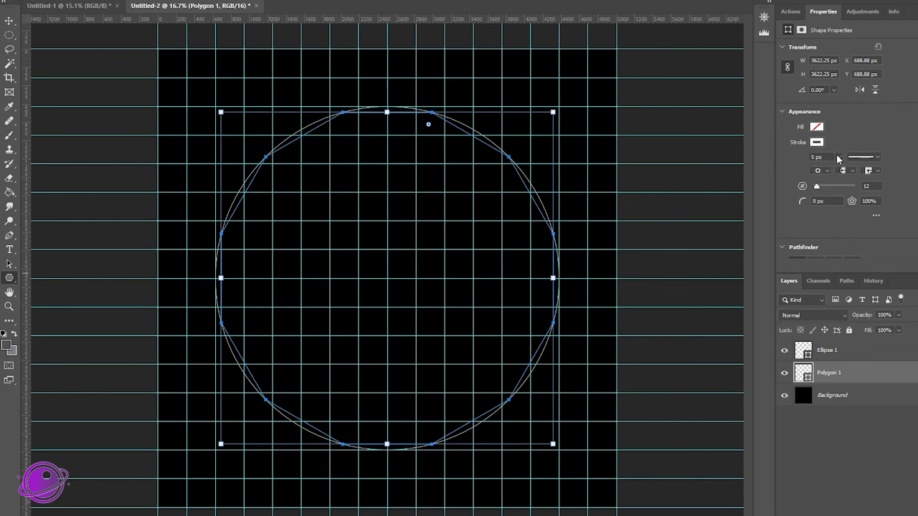
pyautogui.click(845, 355)
pyautogui.click(844, 373)
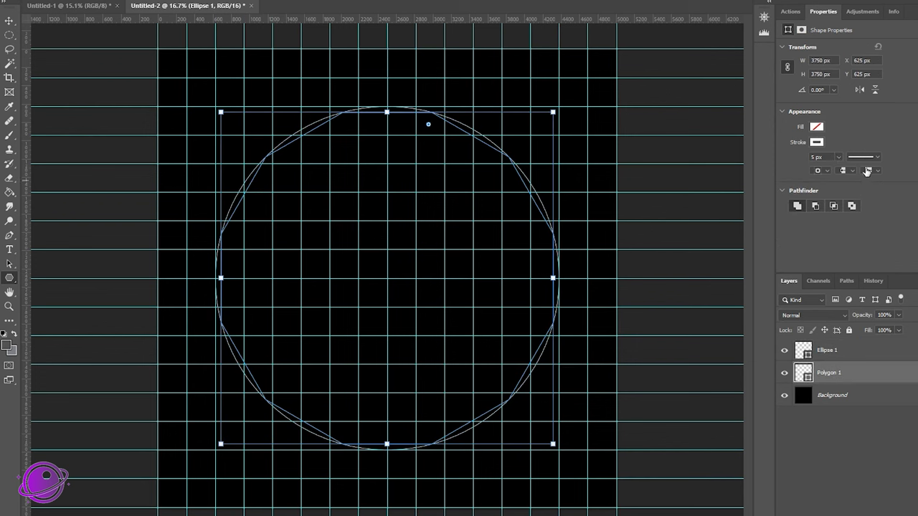
pyautogui.click(830, 391)
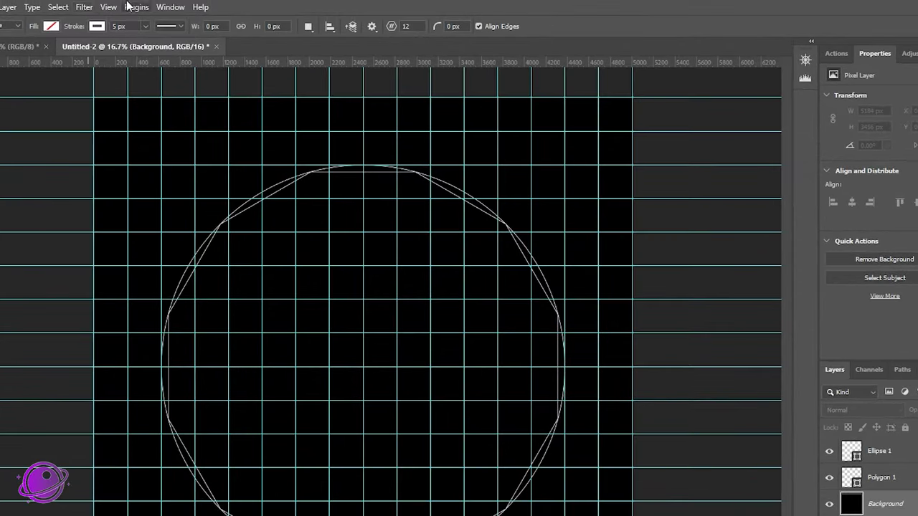
# Clear all guides from the canvas.
pyautogui.click(82, 9)
pyautogui.click(108, 7)
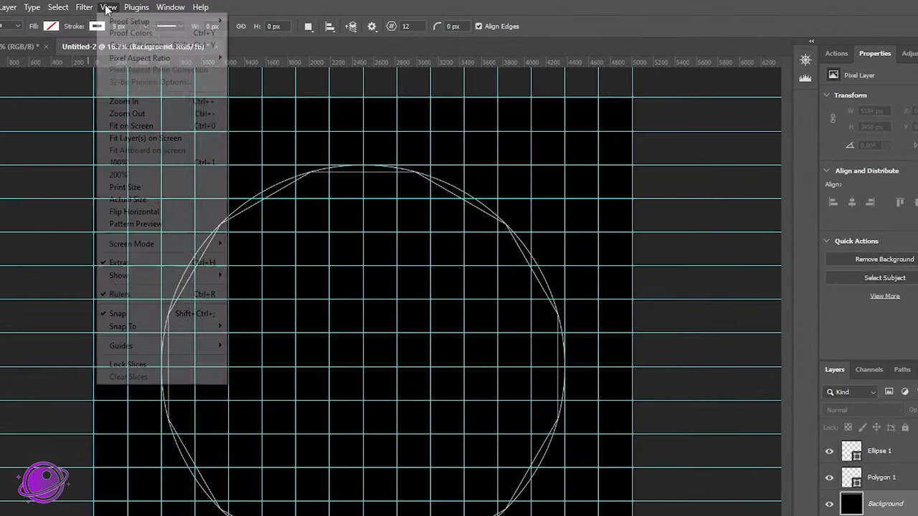
pyautogui.moveTo(142, 346)
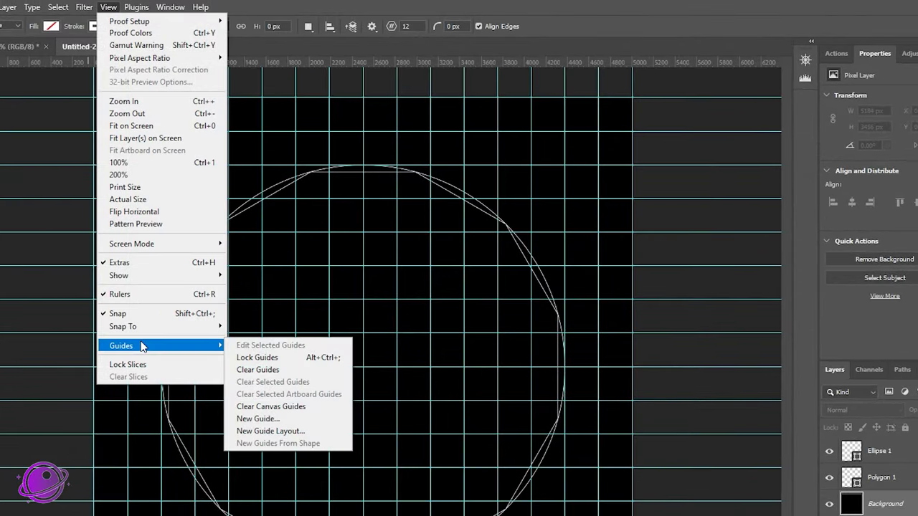
pyautogui.click(259, 369)
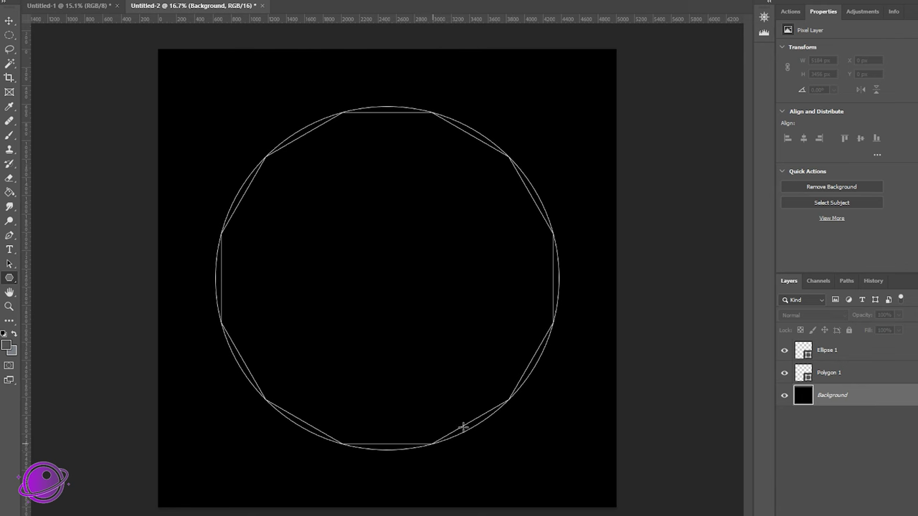
# Rotate the polygon by 45° with Free Transform Path, apply it and select the Background layer.
pyautogui.scroll(3, 395, 144)
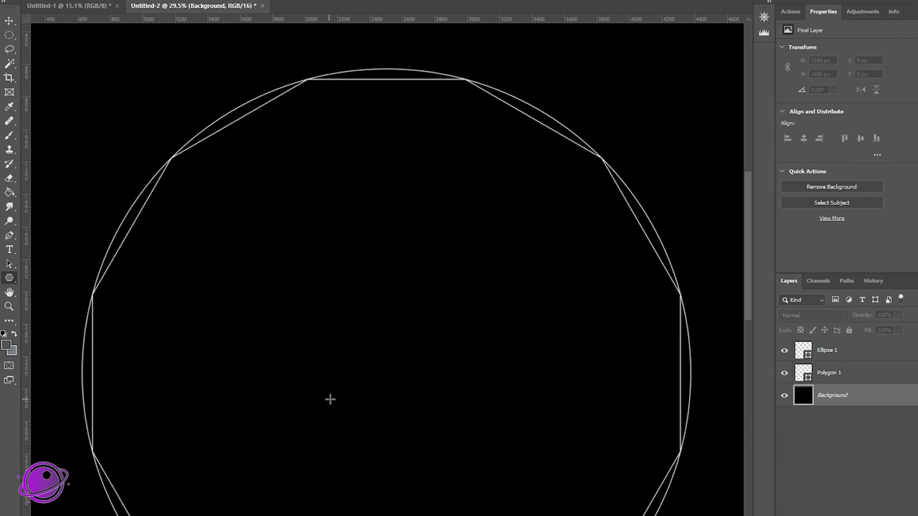
pyautogui.scroll(-2, 347, 404)
pyautogui.scroll(2, 352, 399)
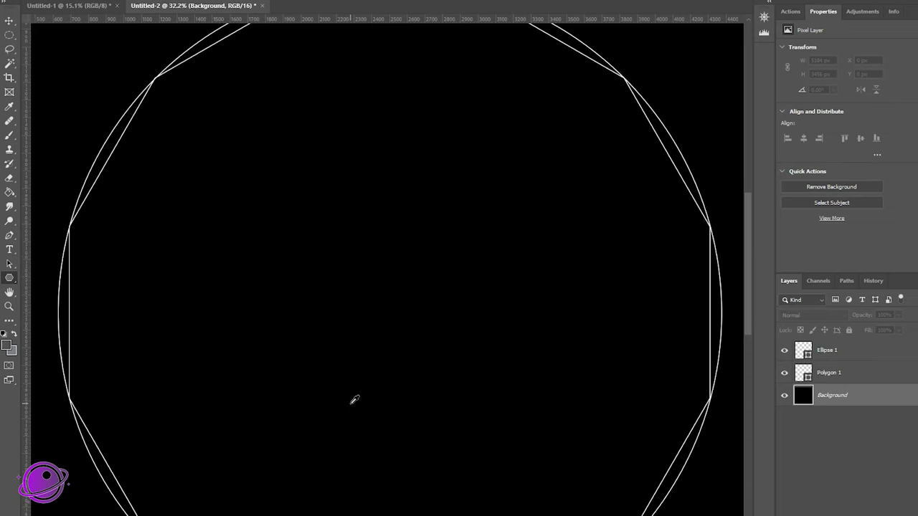
pyautogui.scroll(-3, 352, 400)
pyautogui.click(830, 374)
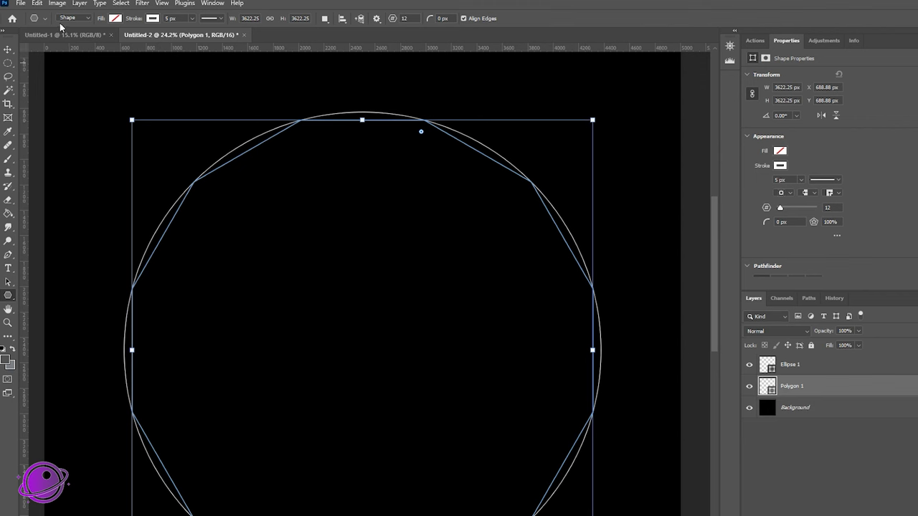
pyautogui.click(38, 5)
pyautogui.moveTo(83, 256)
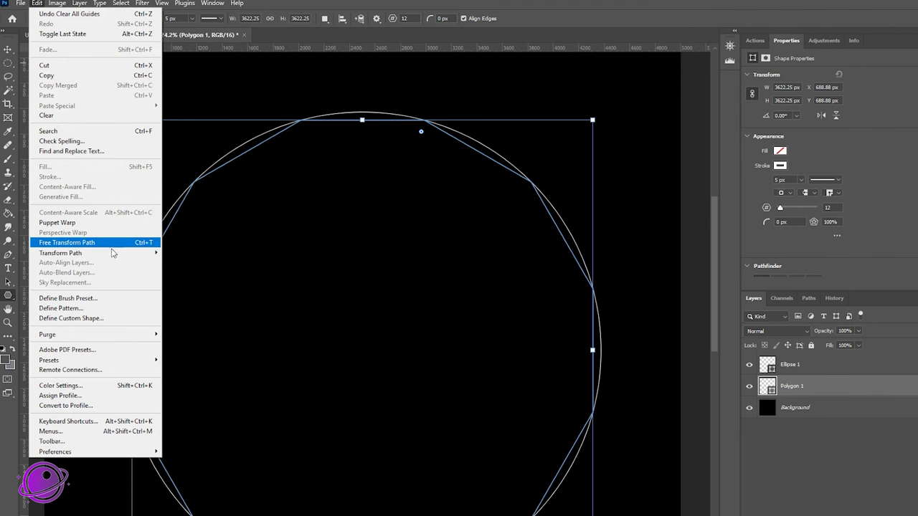
pyautogui.click(71, 242)
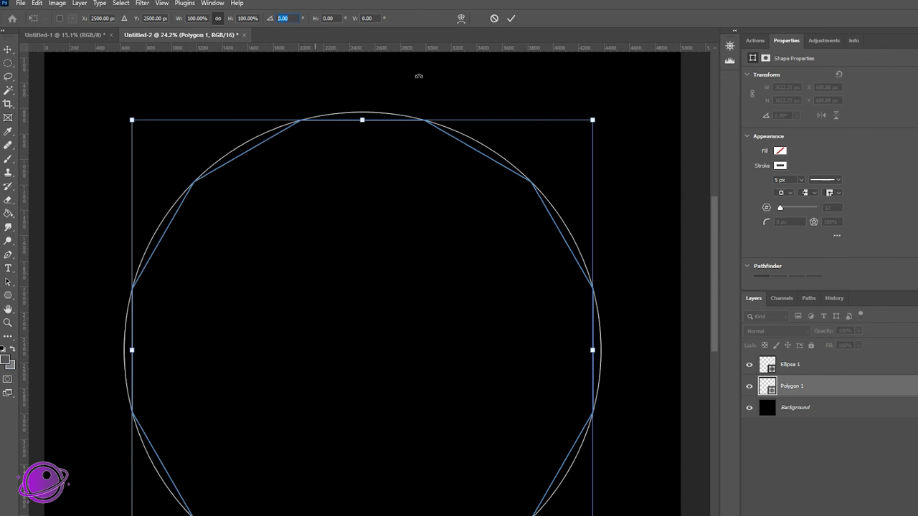
pyautogui.write('90')
pyautogui.write('45')
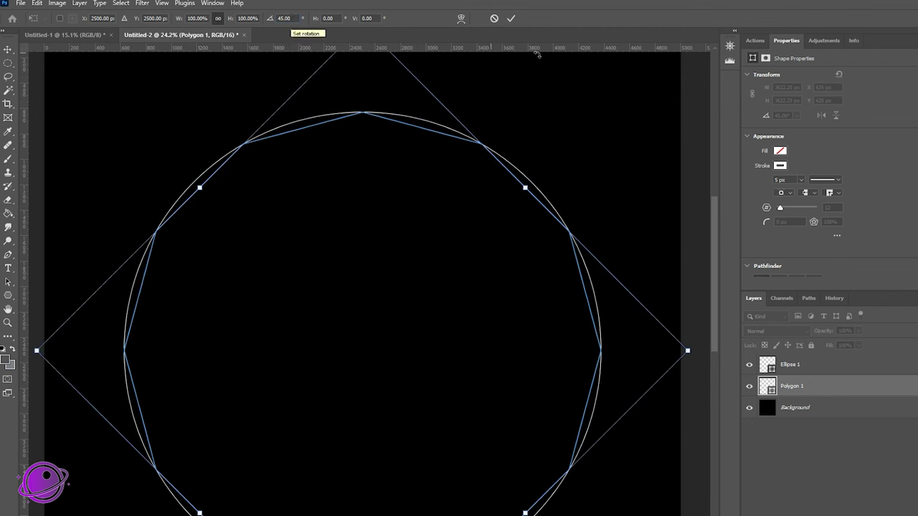
pyautogui.click(510, 18)
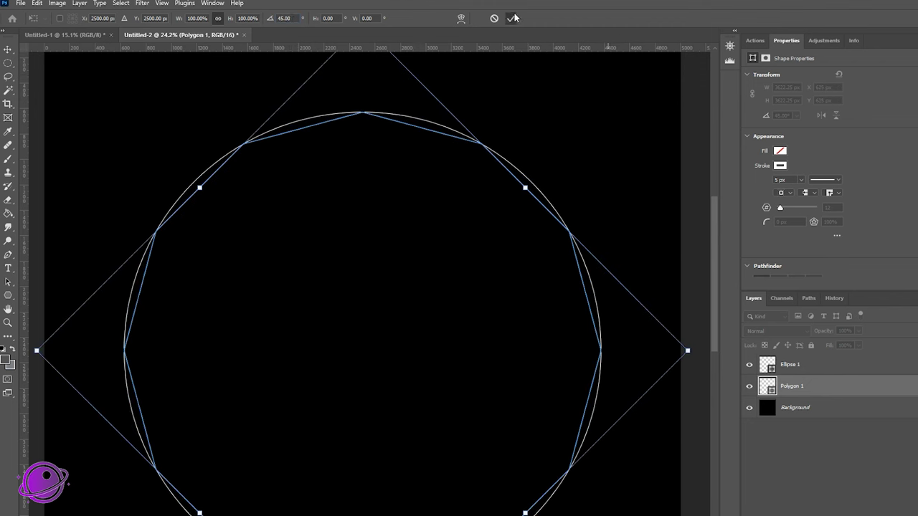
pyautogui.click(798, 408)
# Copy all the photo layers from Untitled-1 into Untitled-2 above the Background, accepting the bit depth difference.
pyautogui.scroll(-3, 379, 246)
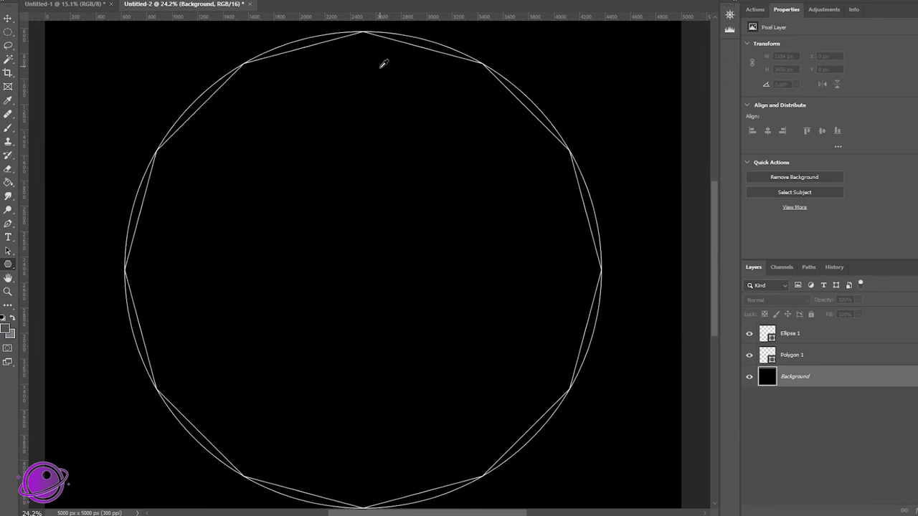
pyautogui.scroll(-3, 370, 45)
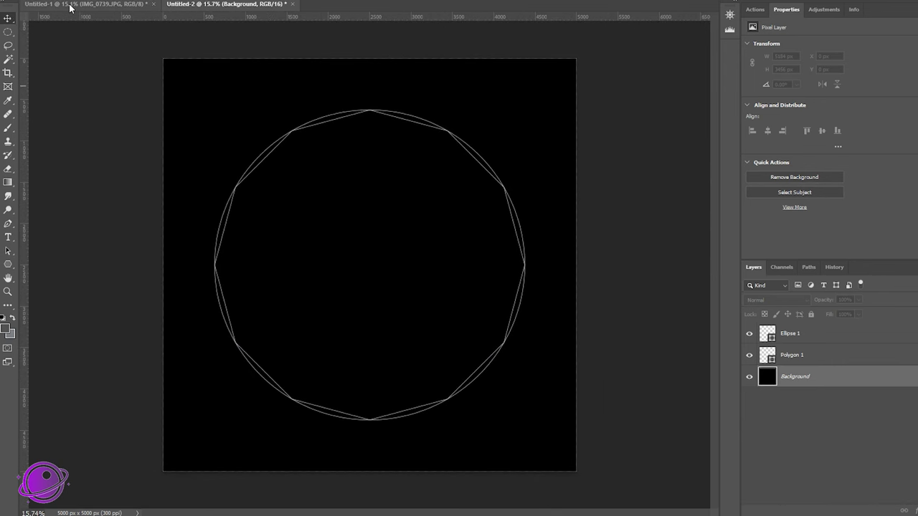
pyautogui.click(69, 5)
pyautogui.click(804, 337)
pyautogui.scroll(-1, 829, 423)
pyautogui.keyDown('shift'); pyautogui.click(816, 499); pyautogui.keyUp('shift')
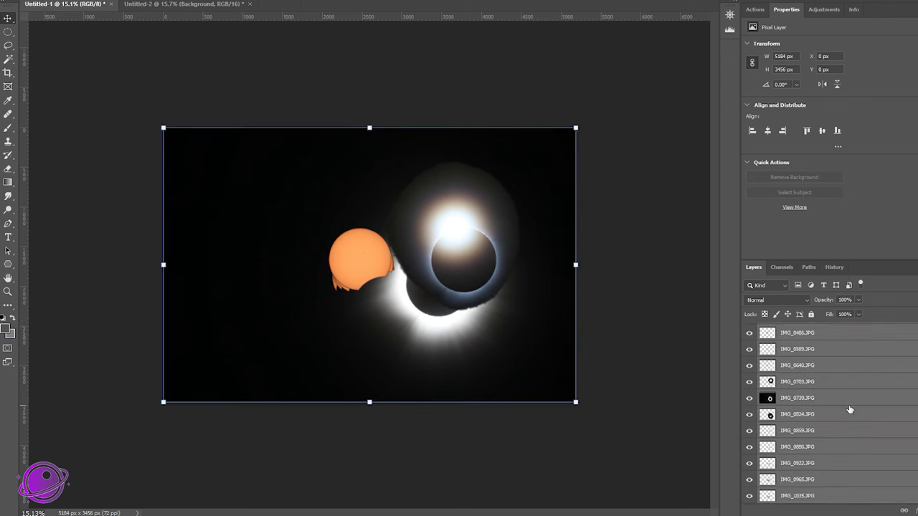
pyautogui.click(174, 5)
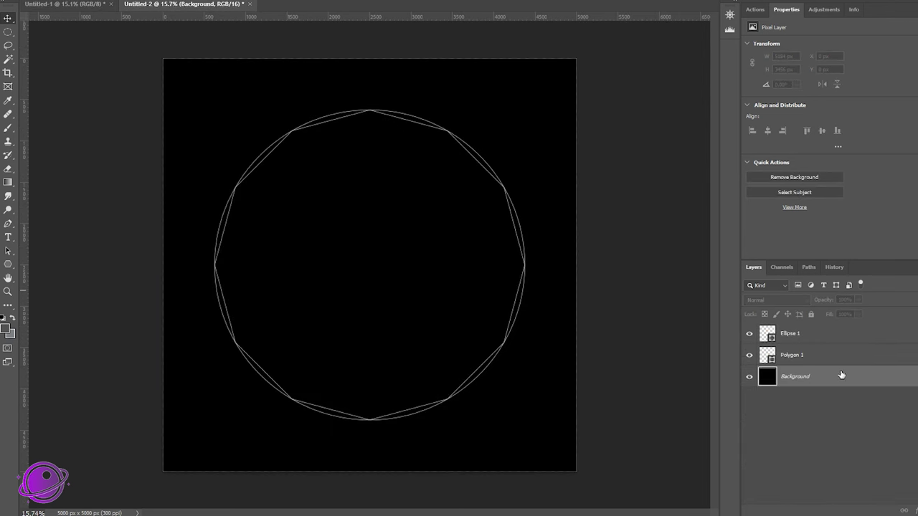
pyautogui.moveTo(847, 378); pyautogui.dragTo(845, 376)
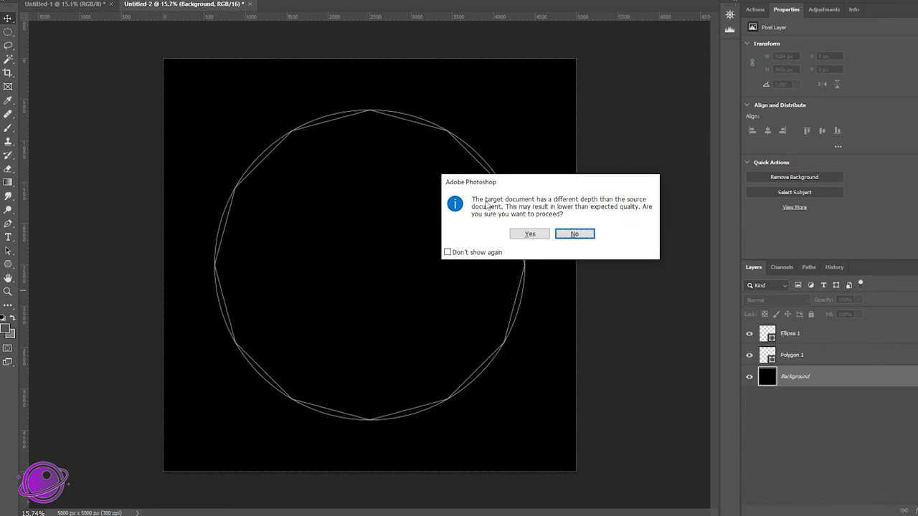
pyautogui.click(530, 234)
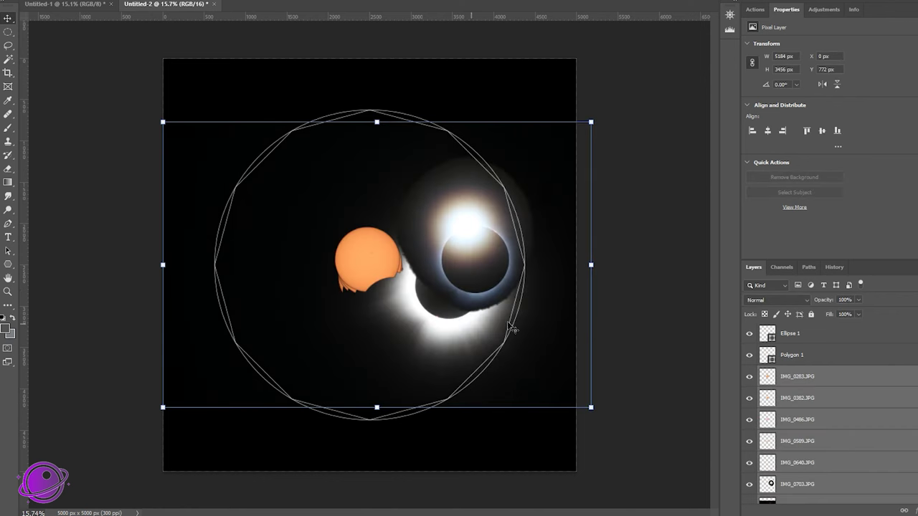
# Hide the Background and every photo layer except IMG_0739.JPG.
pyautogui.moveTo(749, 377); pyautogui.dragTo(751, 457)
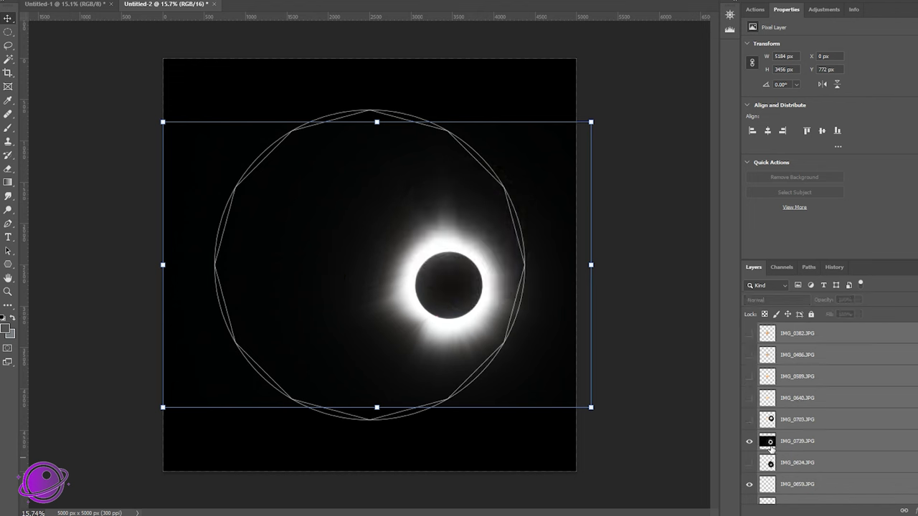
pyautogui.scroll(-2, 771, 448)
pyautogui.moveTo(749, 482); pyautogui.dragTo(749, 466)
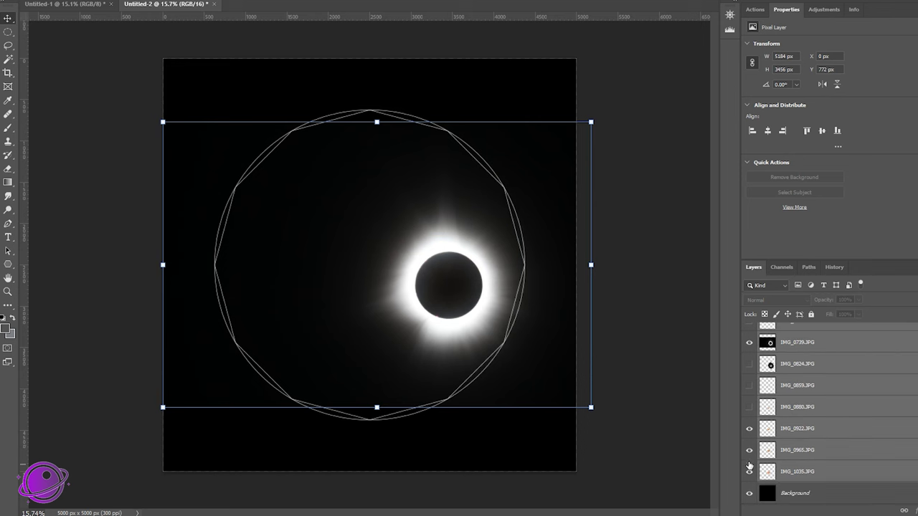
pyautogui.click(749, 494)
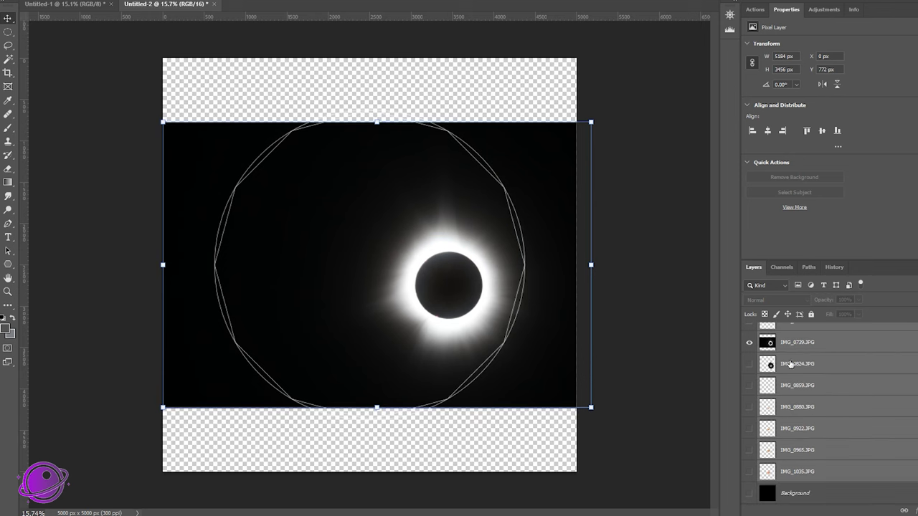
# Move the selected photo layers so the totality sun sits near the circle's centre, and show the Background again.
pyautogui.moveTo(418, 263); pyautogui.dragTo(344, 242)
pyautogui.scroll(-1, 826, 431)
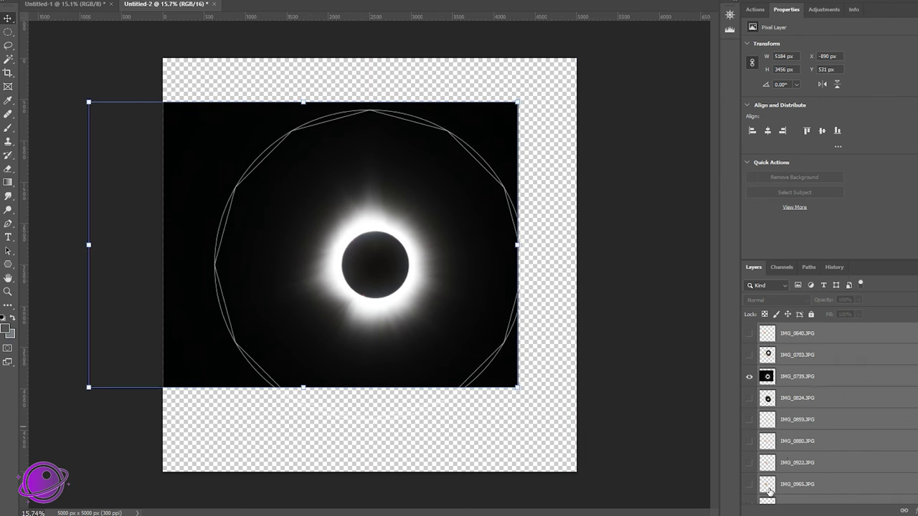
pyautogui.scroll(1, 758, 495)
pyautogui.click(748, 493)
pyautogui.moveTo(391, 274); pyautogui.dragTo(382, 243)
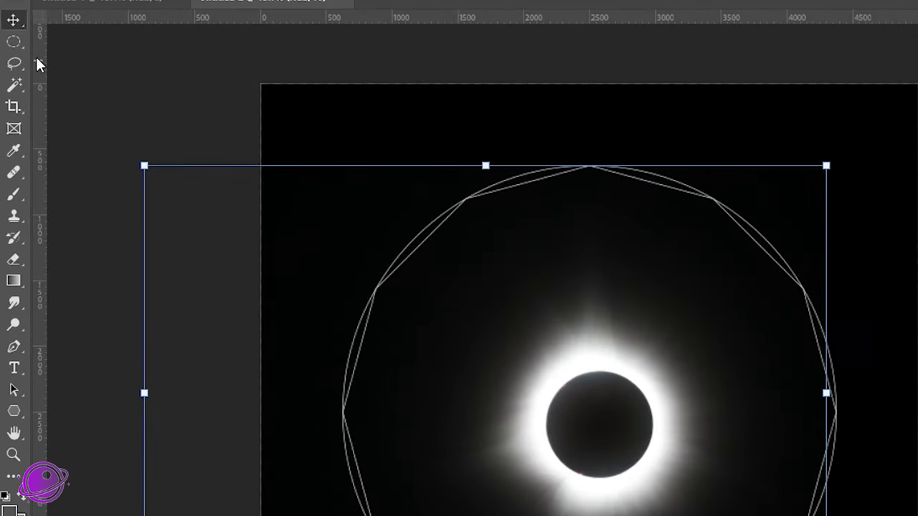
# Place a vertical guide at 2500 px and a horizontal guide through the circle's centre.
pyautogui.moveTo(23, 45); pyautogui.dragTo(591, 125)
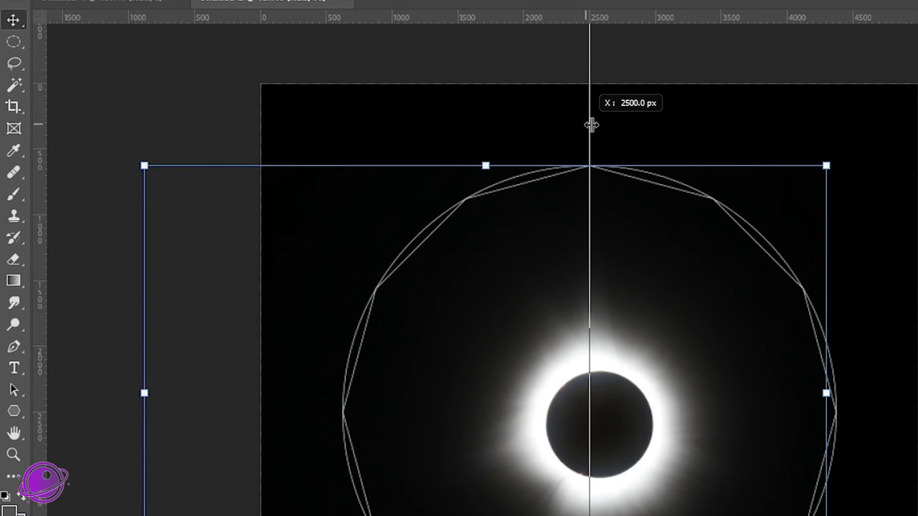
pyautogui.moveTo(591, 125); pyautogui.dragTo(591, 125)
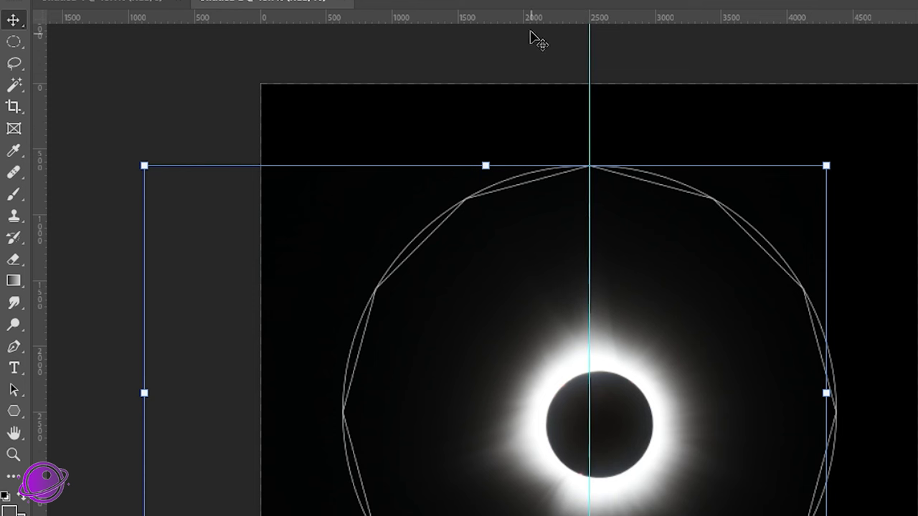
pyautogui.click(590, 58)
pyautogui.moveTo(566, 20); pyautogui.dragTo(559, 419)
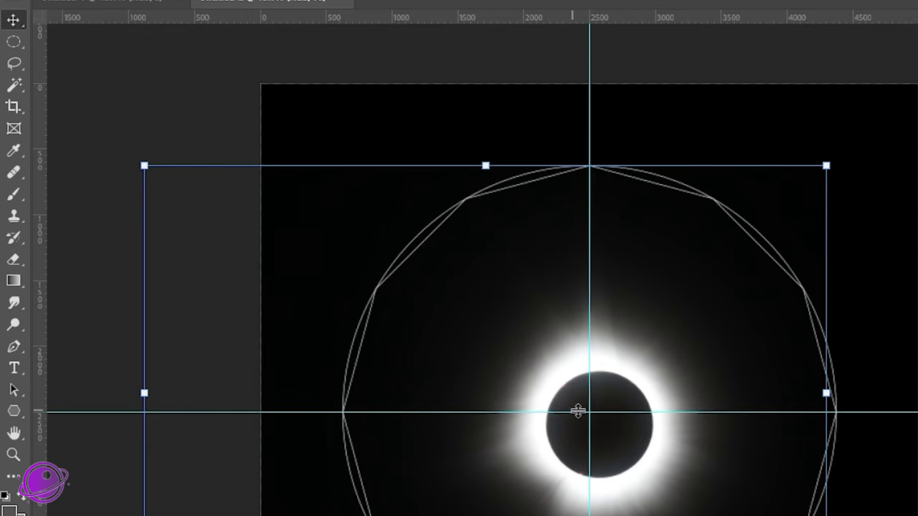
pyautogui.scroll(4, 580, 419)
pyautogui.scroll(-4, 622, 449)
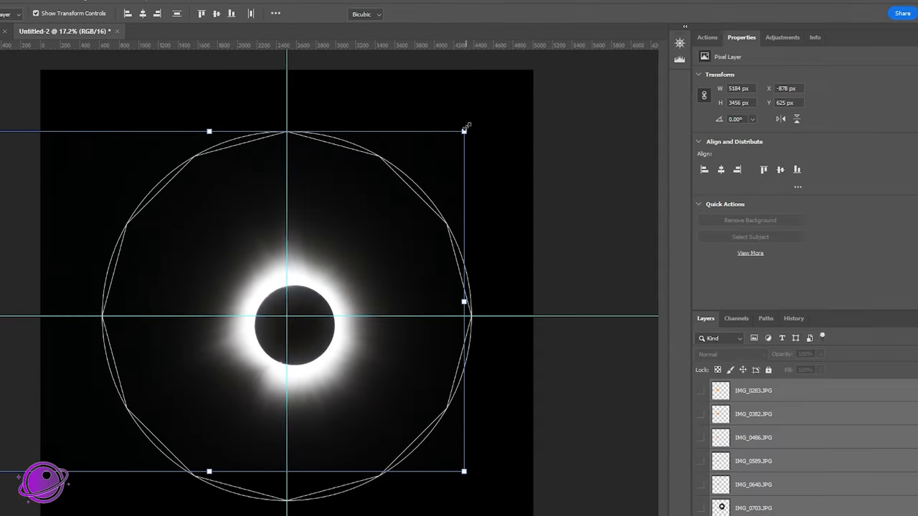
# Scale the selected photo layers to 125.29% and centre the totality sun on the intersection of the two guides.
pyautogui.moveTo(467, 127); pyautogui.dragTo(411, 148)
pyautogui.moveTo(478, 102); pyautogui.dragTo(430, 127)
pyautogui.scroll(3, 298, 283)
pyautogui.scroll(4, 294, 295)
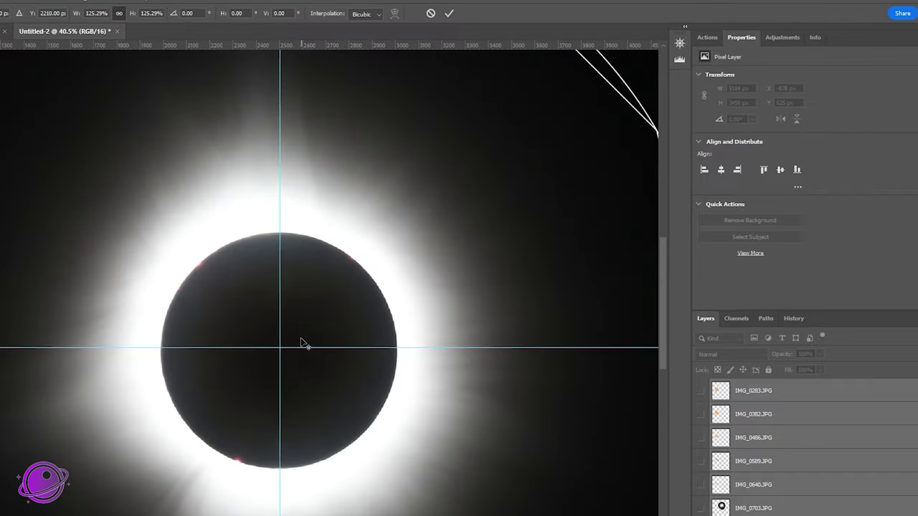
pyautogui.moveTo(291, 334); pyautogui.dragTo(295, 316)
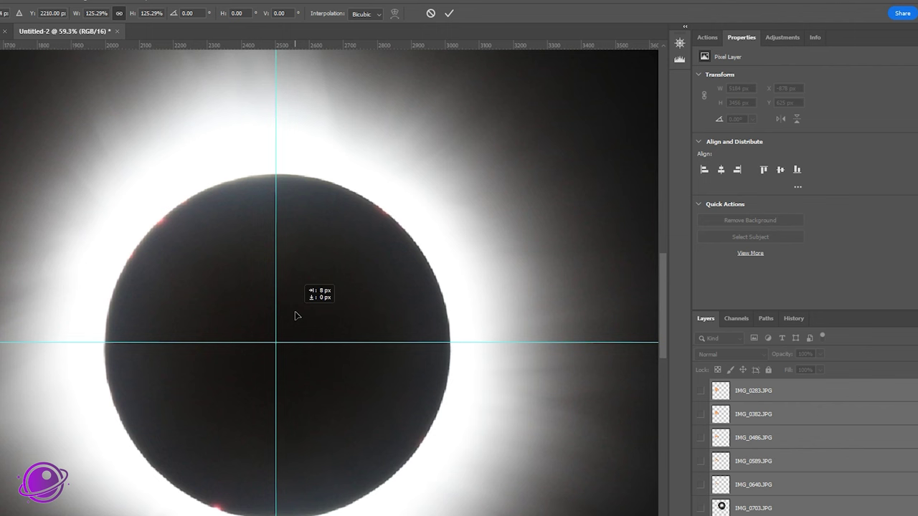
pyautogui.moveTo(295, 316); pyautogui.dragTo(297, 314)
pyautogui.scroll(-6, 365, 385)
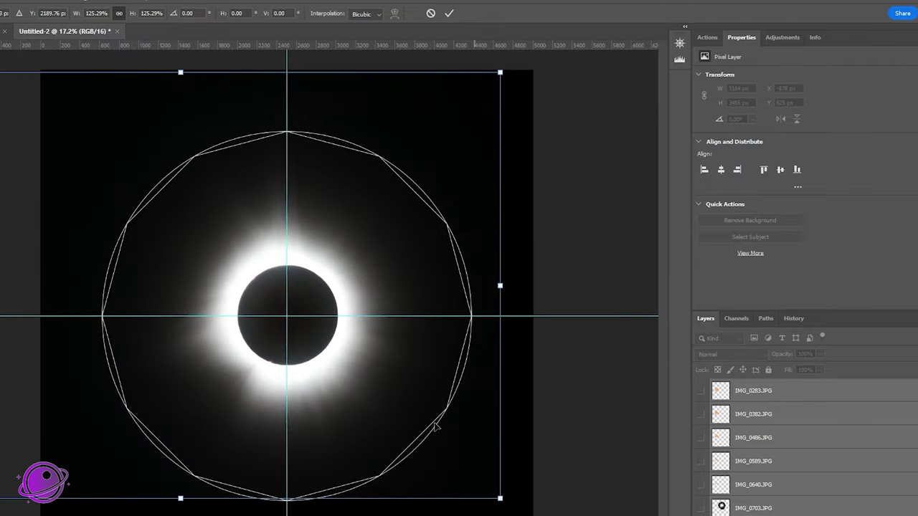
pyautogui.click(448, 13)
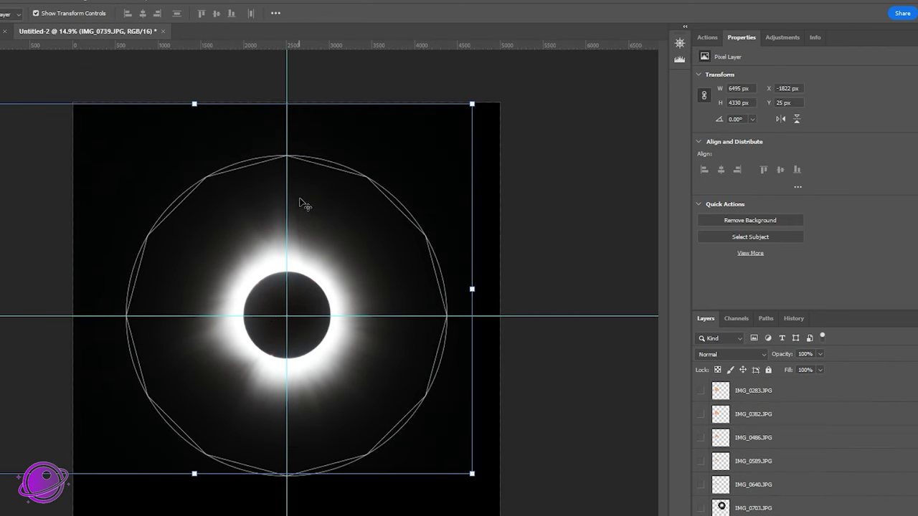
# Remove the vertical and horizontal guides from the canvas.
pyautogui.moveTo(287, 136); pyautogui.dragTo(236, 44)
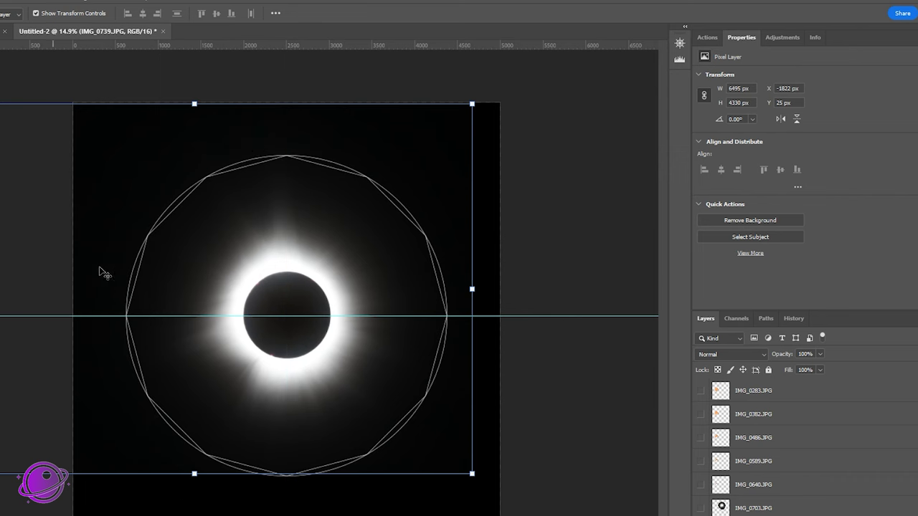
pyautogui.moveTo(90, 315); pyautogui.dragTo(183, 43)
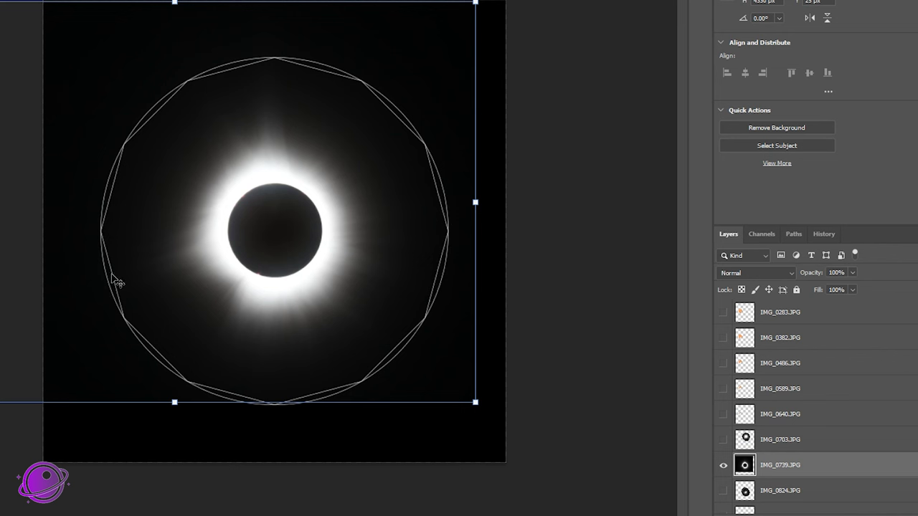
# Show the IMG_1035.JPG layer and move the IMG_0739.JPG layer directly above the Background.
pyautogui.scroll(-2, 771, 441)
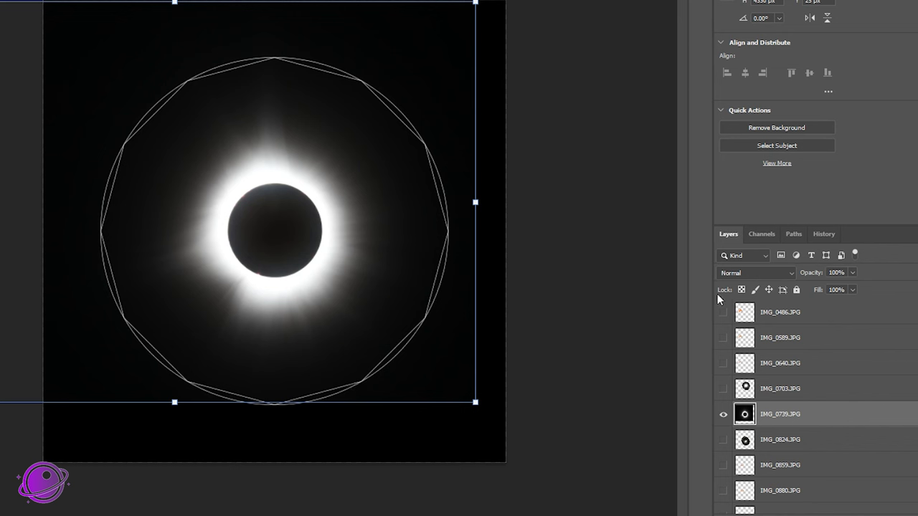
pyautogui.scroll(-4, 811, 381)
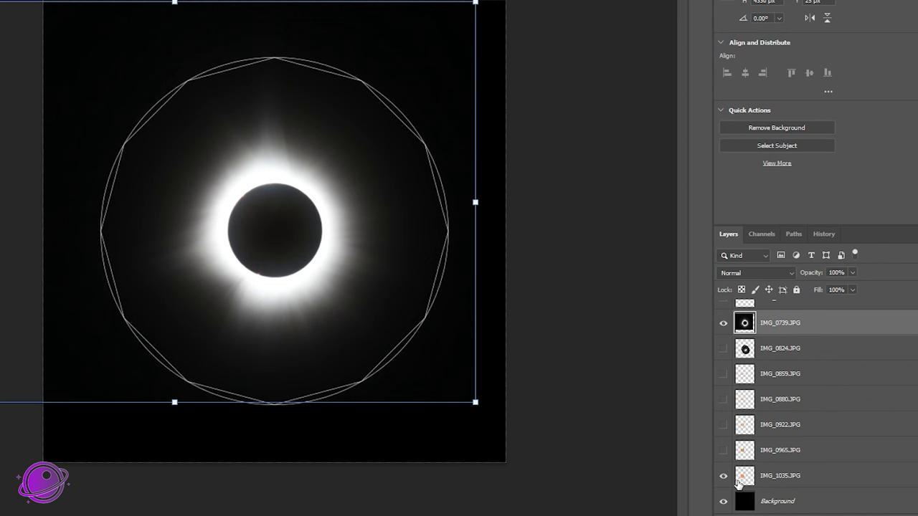
pyautogui.moveTo(779, 326); pyautogui.dragTo(808, 479)
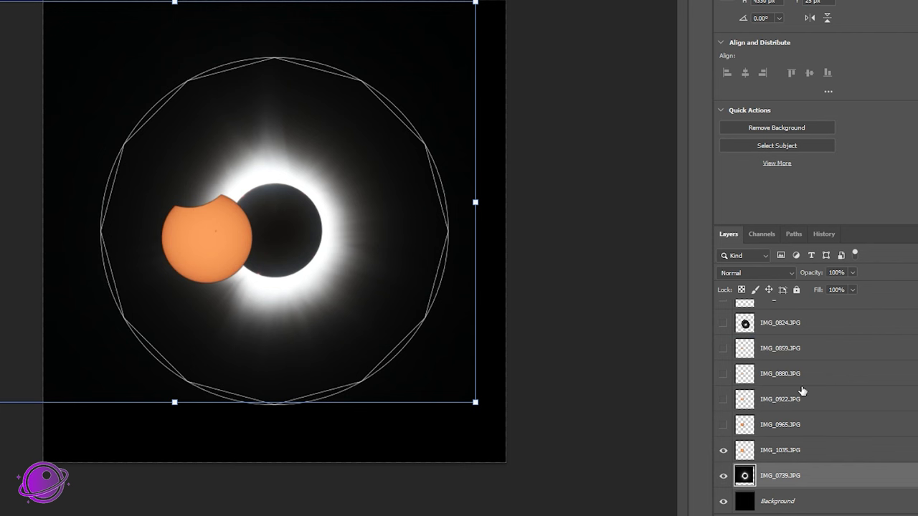
# Move the IMG_1035.JPG partial sun onto the dodecagon's lower-left vertex, just below its leftmost one.
pyautogui.click(786, 455)
pyautogui.moveTo(225, 231); pyautogui.dragTo(113, 213)
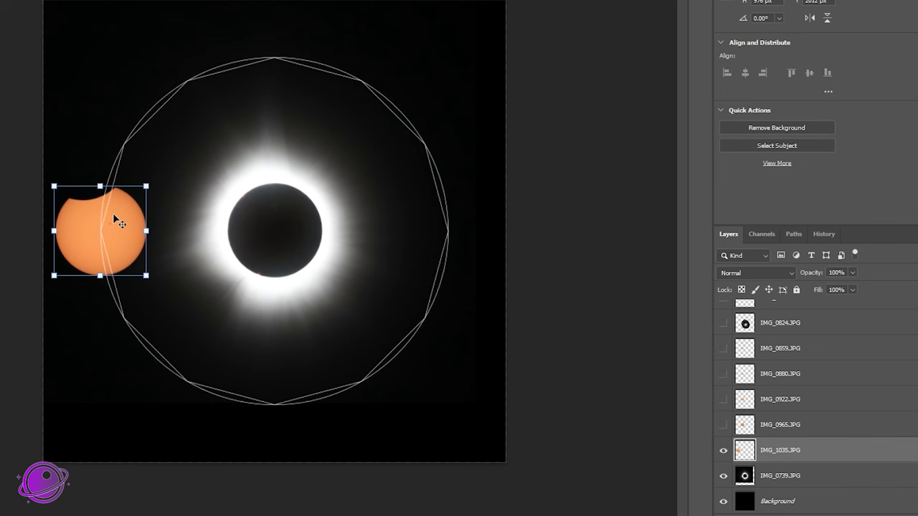
pyautogui.moveTo(113, 213); pyautogui.dragTo(132, 300)
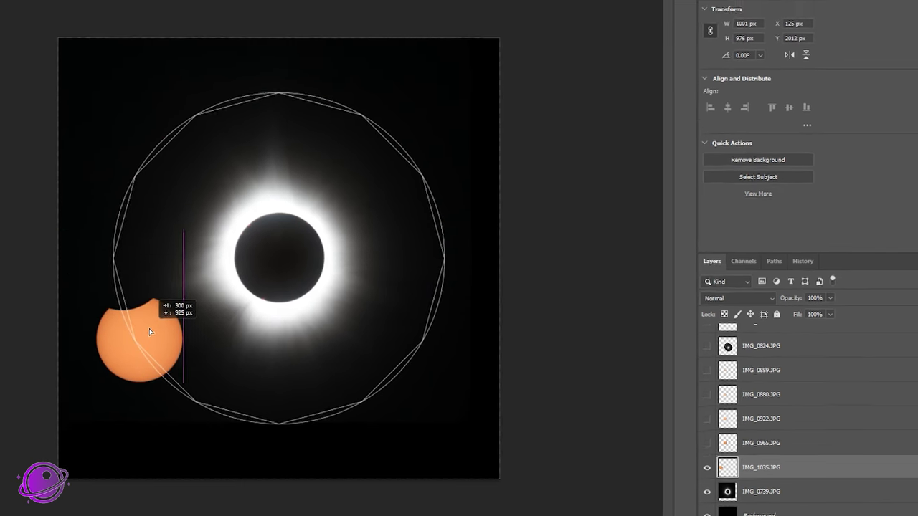
pyautogui.moveTo(160, 366); pyautogui.dragTo(160, 369)
pyautogui.moveTo(170, 362)
pyautogui.mouseDown()
pyautogui.moveTo(186, 348)
pyautogui.moveTo(178, 367)
pyautogui.mouseUp()
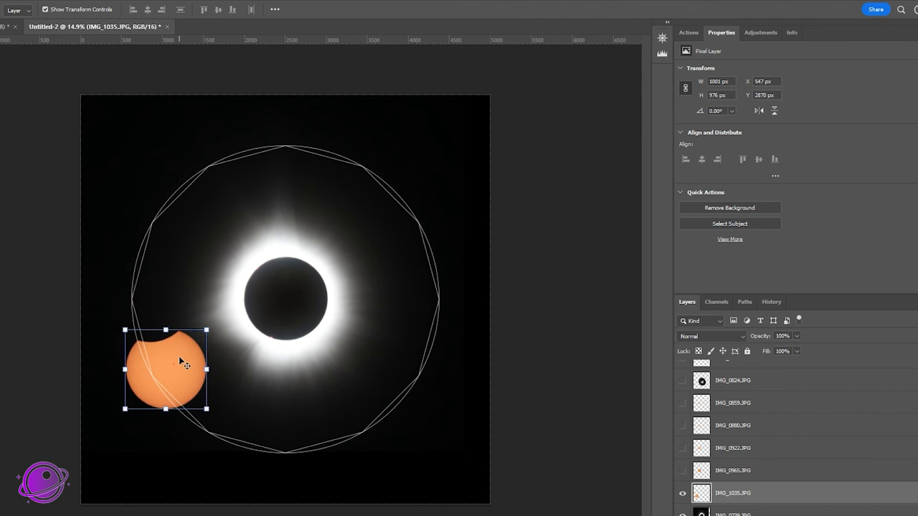
# Scale the IMG_1035.JPG sun proportionally to 50% and keep it just inside the circle near that vertex.
pyautogui.hotkey('ctrl', 't')
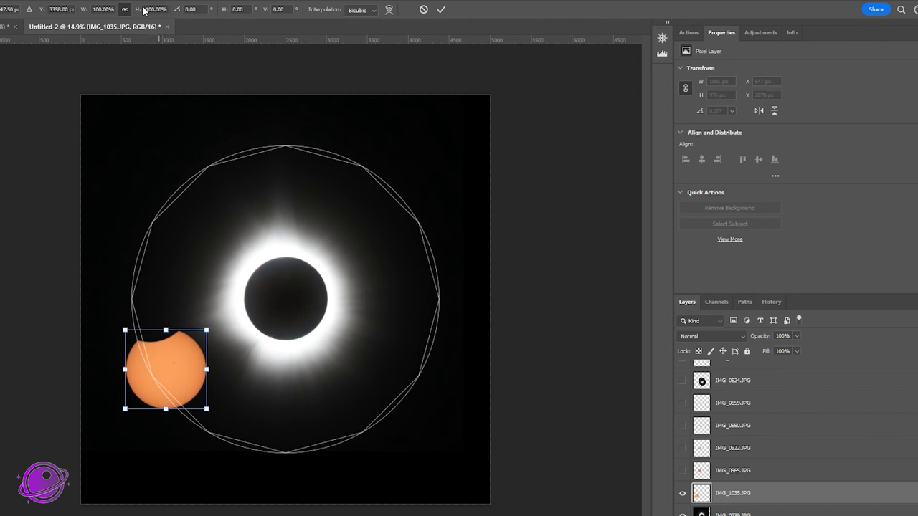
pyautogui.write('60')
pyautogui.press('Return')
pyautogui.moveTo(168, 356); pyautogui.dragTo(182, 353)
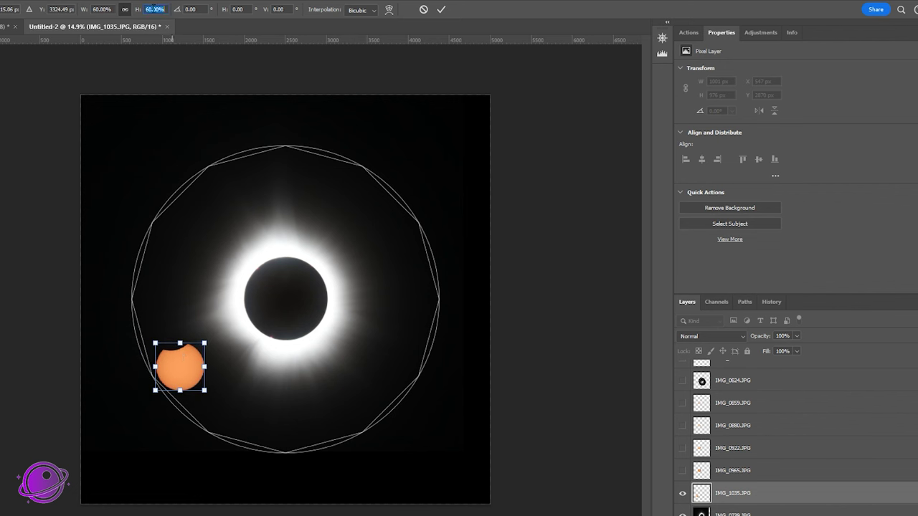
pyautogui.write('50')
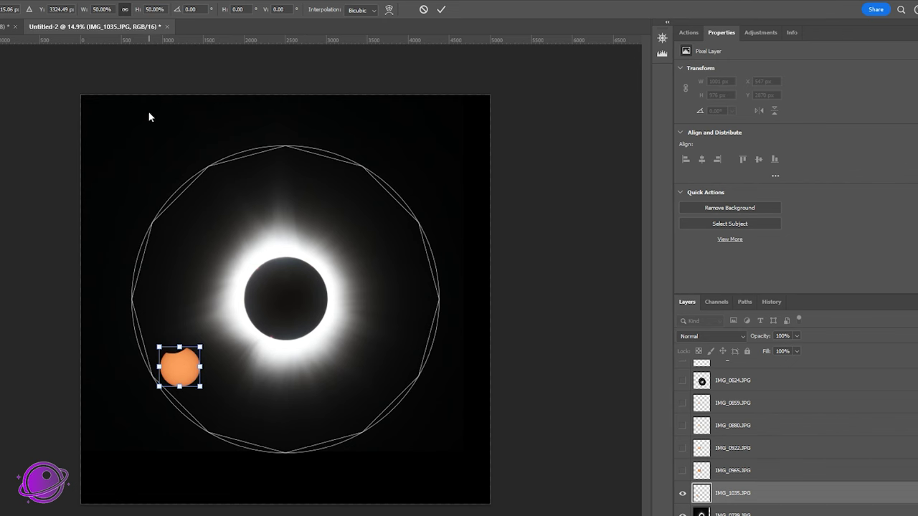
# Rotate the IMG_1035.JPG sun 69.76° so its bite faces the totality, and place its edge at the lower-left vertex.
pyautogui.scroll(3, 131, 368)
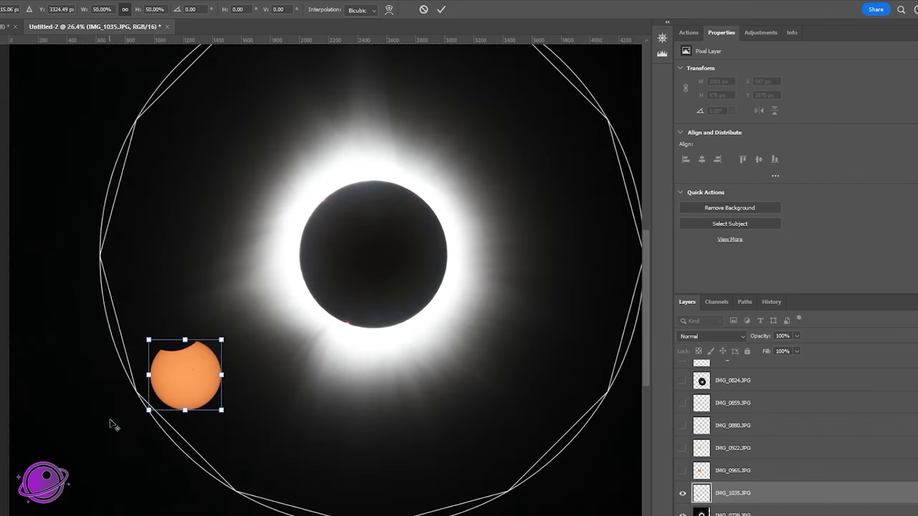
pyautogui.moveTo(175, 373); pyautogui.dragTo(157, 365)
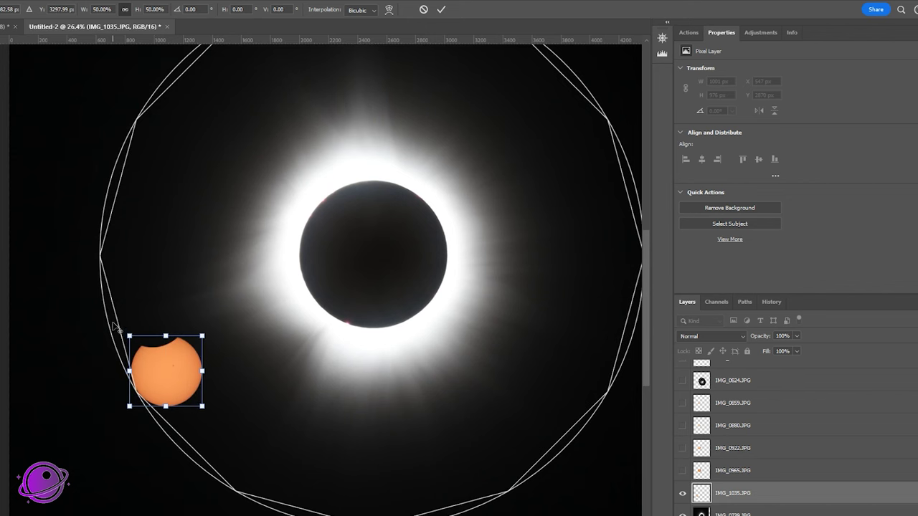
pyautogui.scroll(3, 129, 370)
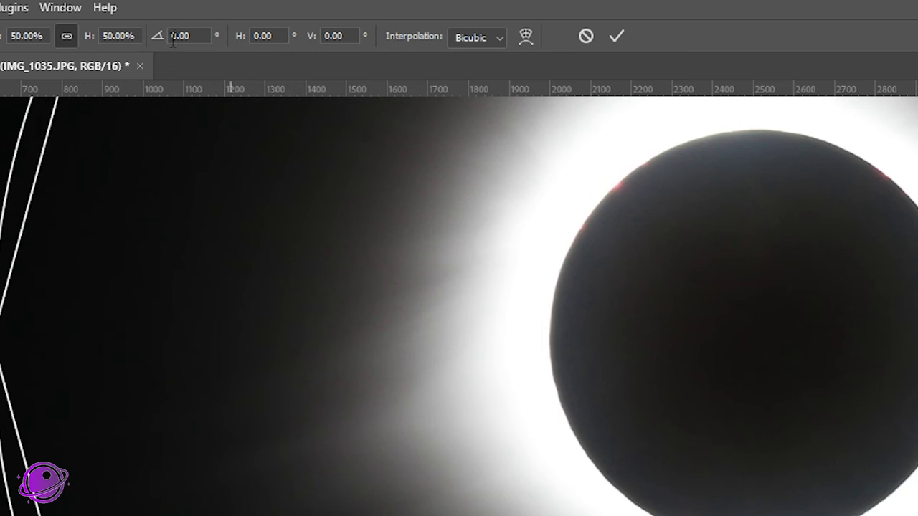
pyautogui.moveTo(316, 276); pyautogui.dragTo(344, 439)
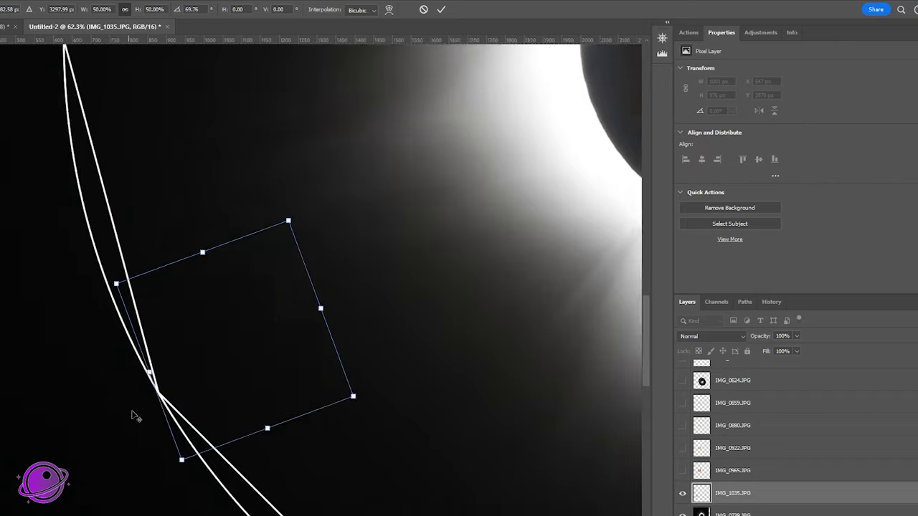
pyautogui.scroll(5, 134, 416)
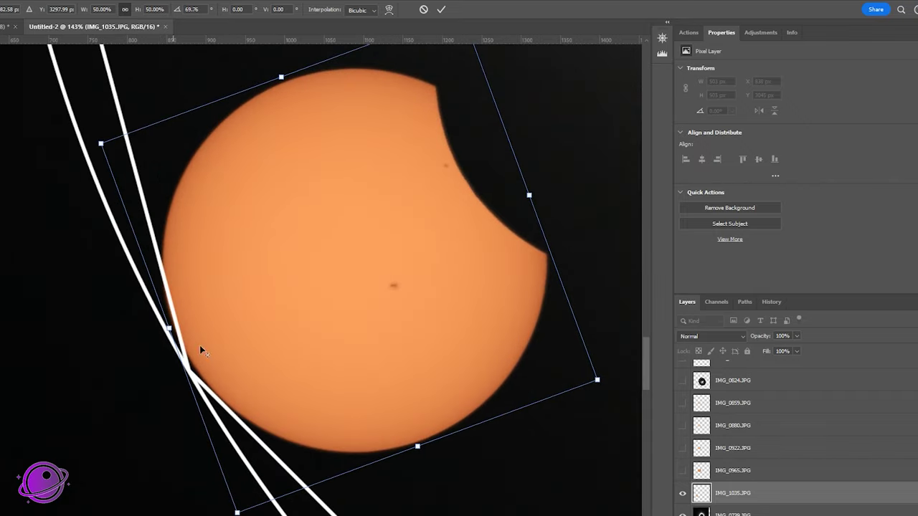
pyautogui.moveTo(224, 305); pyautogui.dragTo(229, 326)
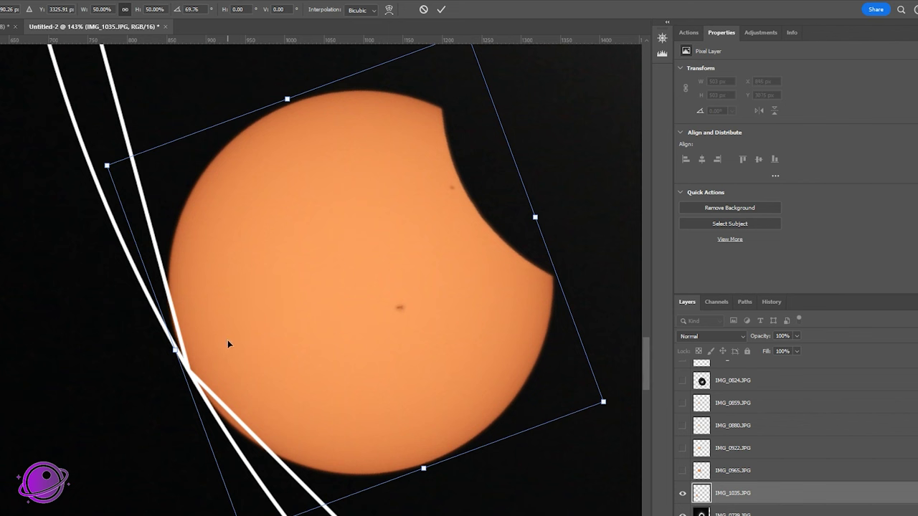
# Reduce the opacity of the Ellipse 1 and Polygon 1 guide shapes to 40%.
pyautogui.scroll(3, 883, 467)
pyautogui.scroll(1, 883, 467)
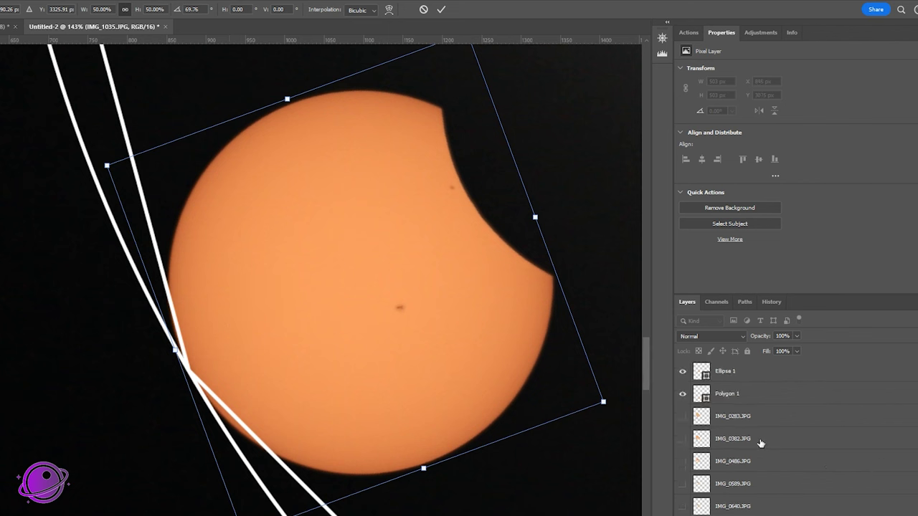
pyautogui.click(754, 372)
pyautogui.keyDown('shift'); pyautogui.click(754, 395); pyautogui.keyUp('shift')
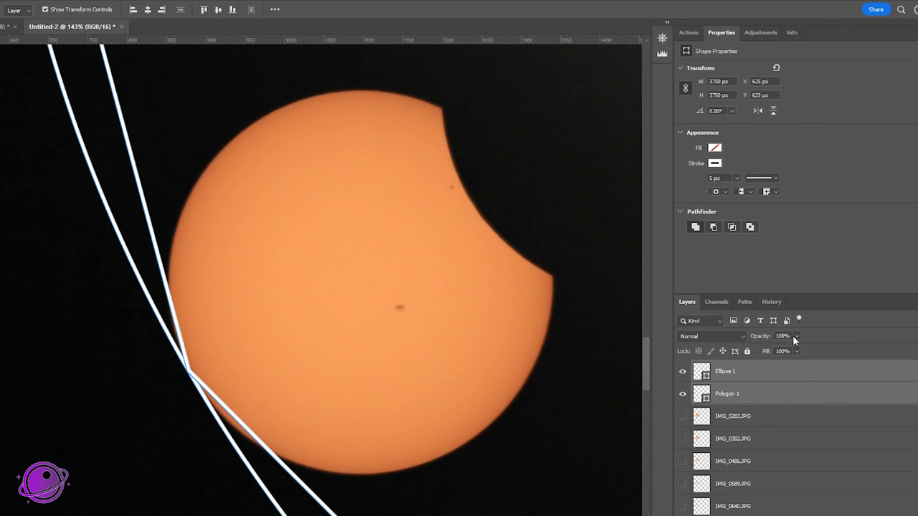
pyautogui.moveTo(774, 350); pyautogui.dragTo(767, 351)
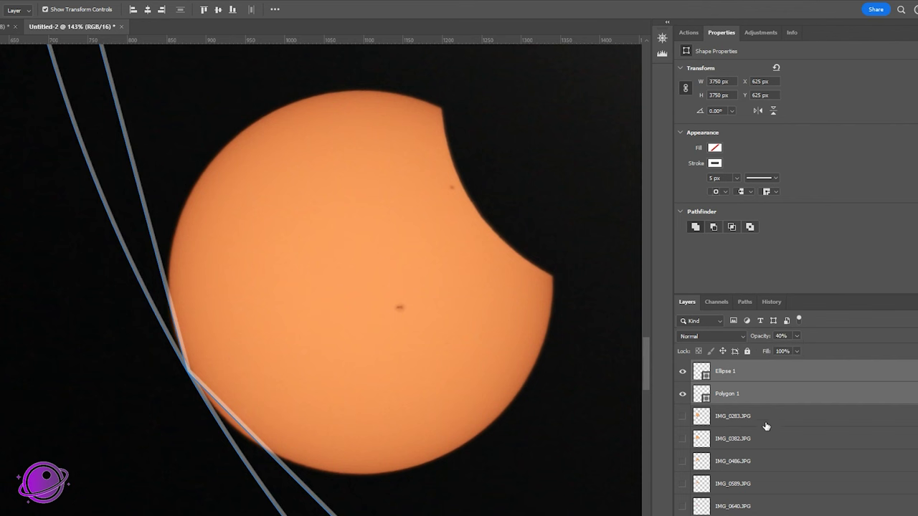
# Fine-position the IMG_1035.JPG sun at X 838 px, Y 3063 px so its edge touches the dodecagon vertex on the circle.
pyautogui.scroll(-5, 766, 431)
pyautogui.click(746, 493)
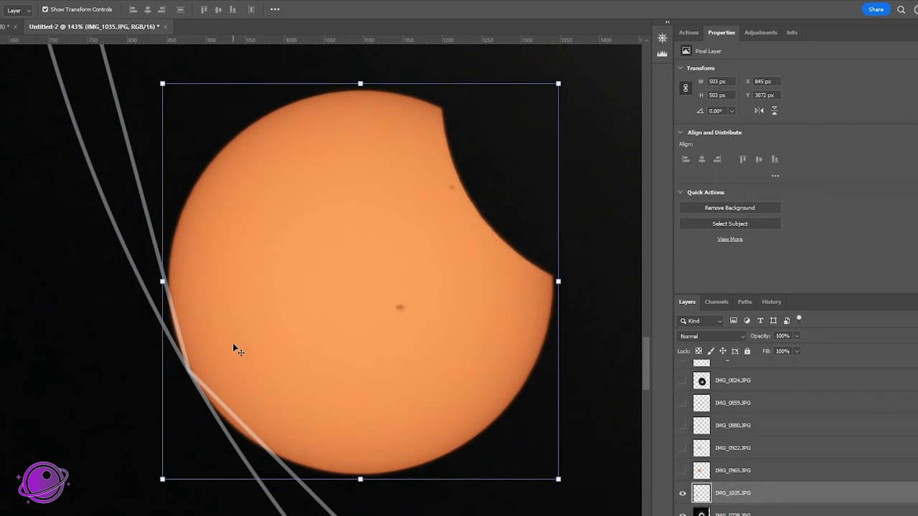
pyautogui.moveTo(232, 343); pyautogui.dragTo(231, 340)
pyautogui.scroll(3, 185, 391)
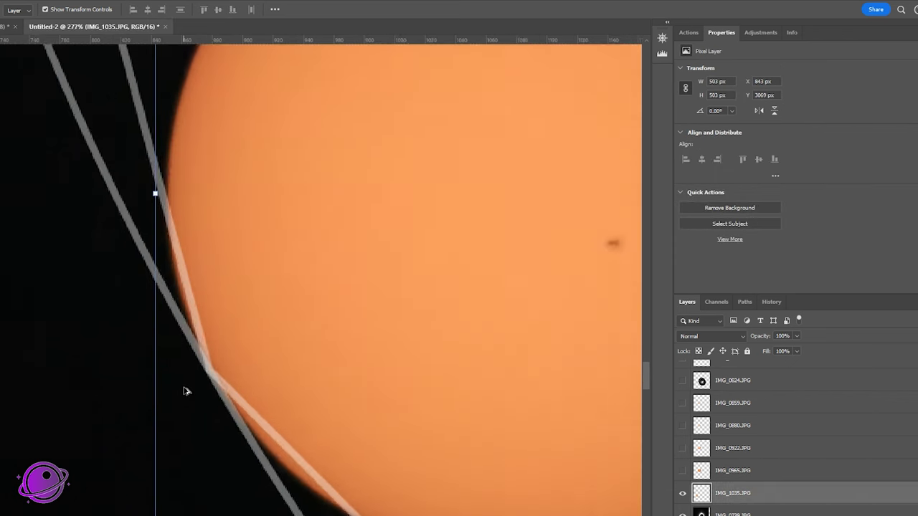
pyautogui.scroll(3, 185, 390)
pyautogui.moveTo(260, 299); pyautogui.dragTo(270, 271)
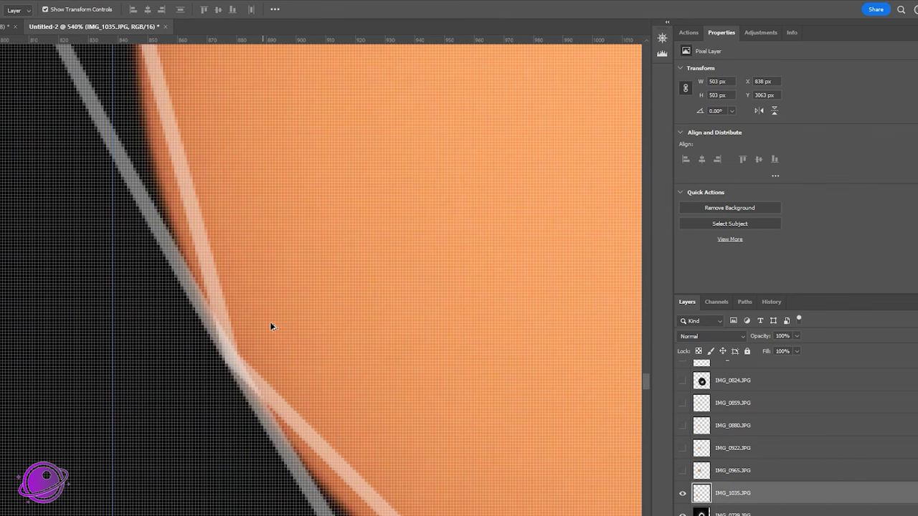
pyautogui.scroll(-4, 263, 309)
pyautogui.scroll(-6, 541, 265)
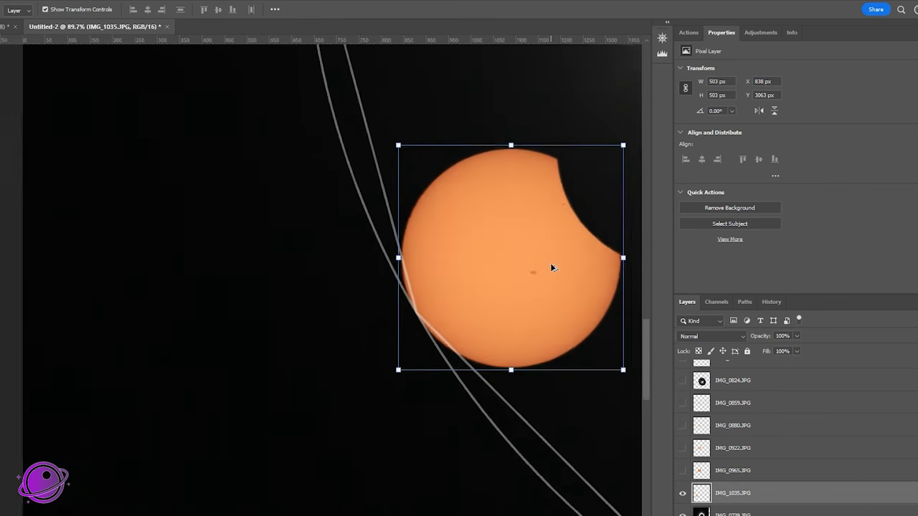
pyautogui.scroll(-4, 563, 280)
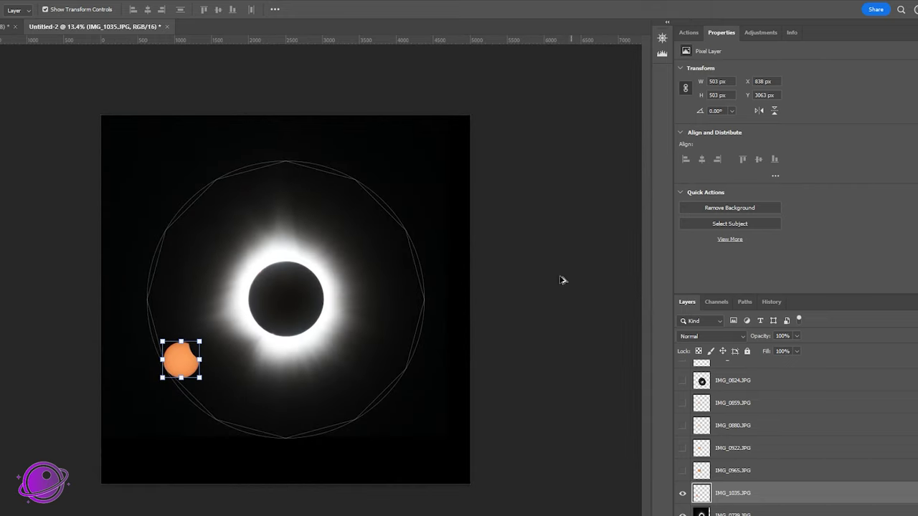
# Rotate the IMG_1035.JPG sun a further 1.69° and check its edge against the guide vertex.
pyautogui.scroll(3, 180, 339)
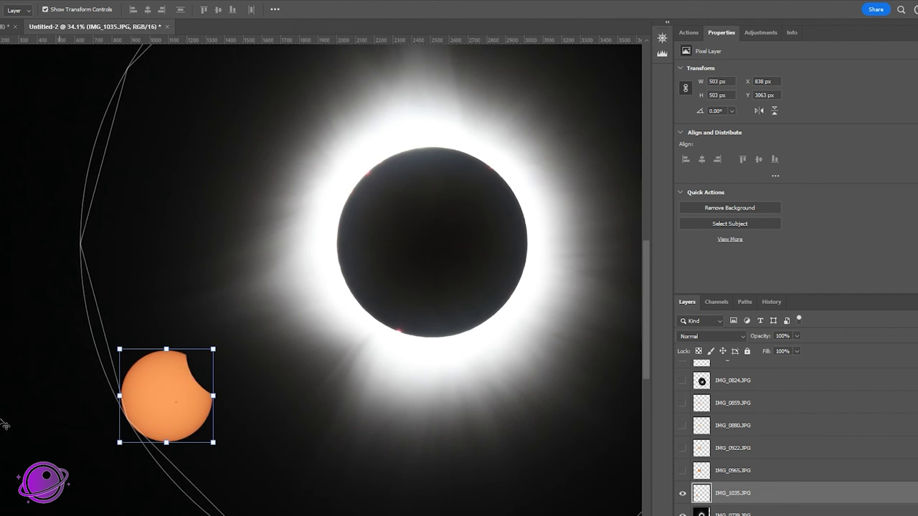
pyautogui.hotkey('ctrl', 't')
pyautogui.moveTo(219, 344); pyautogui.dragTo(224, 344)
pyautogui.scroll(10, 141, 415)
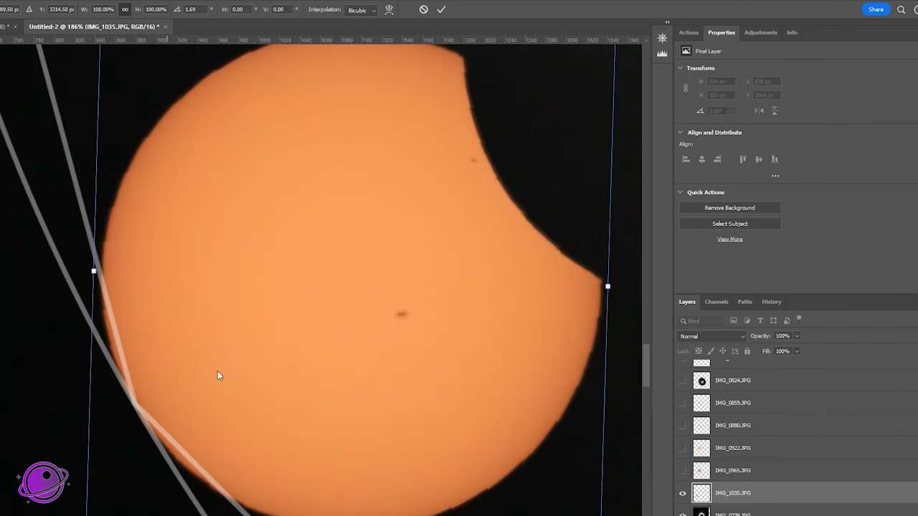
pyautogui.click(441, 9)
pyautogui.scroll(-7, 469, 331)
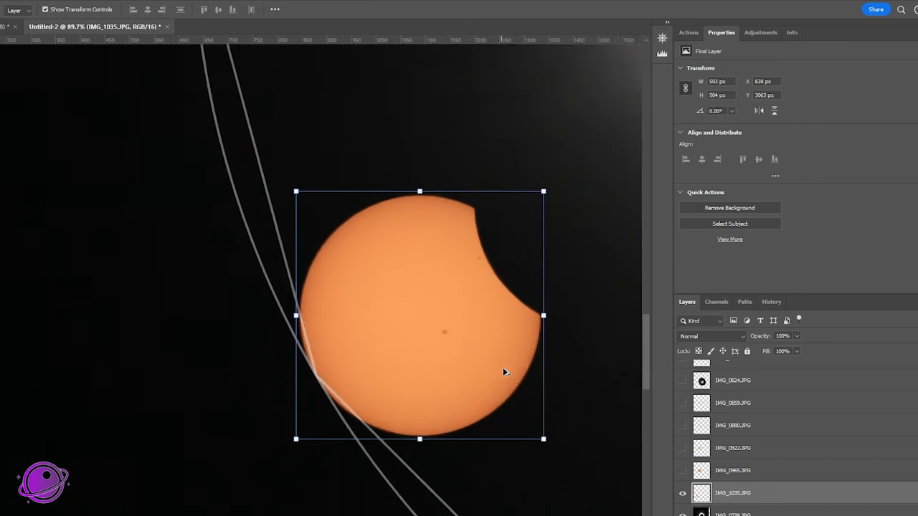
pyautogui.scroll(-6, 515, 381)
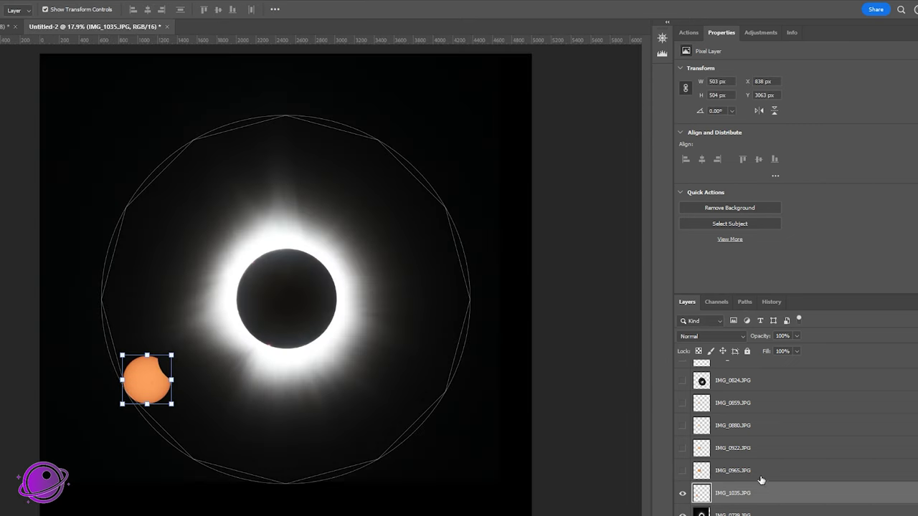
# Show the IMG_0283.JPG sun, move it to the upper-right vertex of the dodecagon and scale it to 50%.
pyautogui.scroll(5, 762, 479)
pyautogui.click(741, 419)
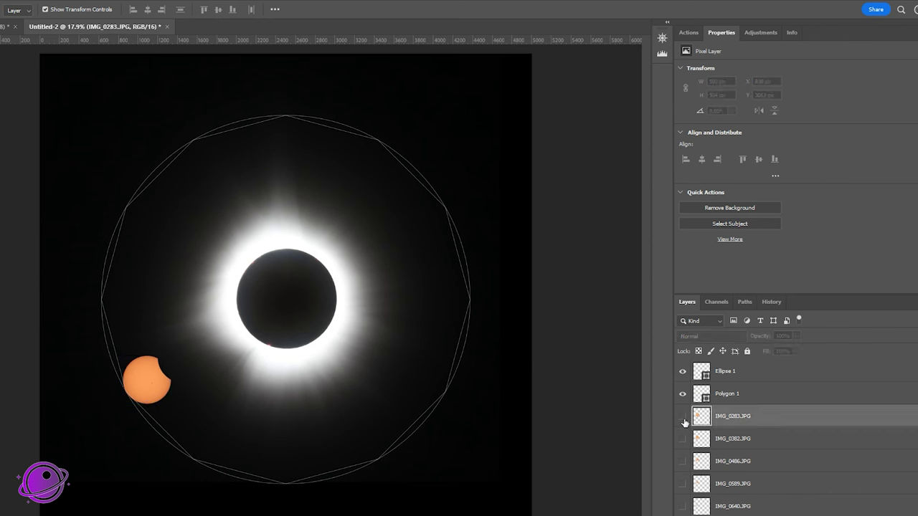
pyautogui.click(682, 417)
pyautogui.moveTo(169, 252); pyautogui.dragTo(432, 212)
pyautogui.hotkey('ctrl', 't')
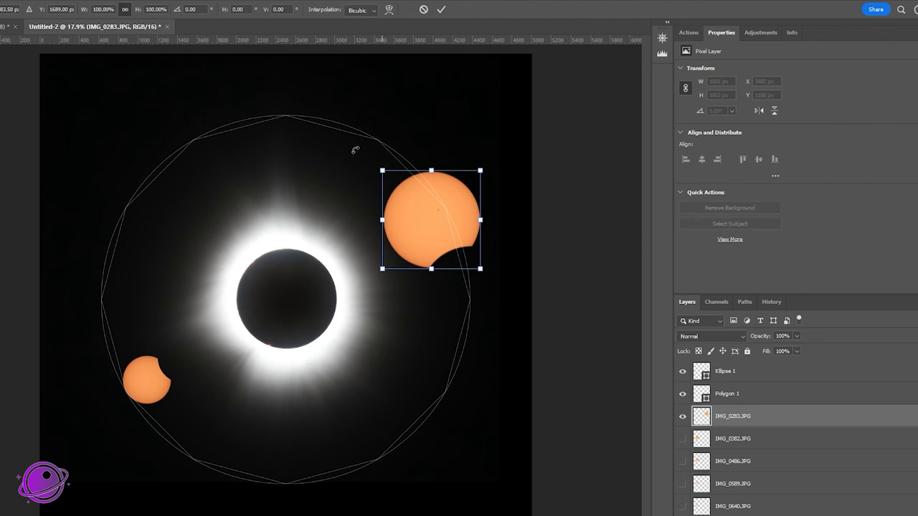
pyautogui.write('50')
pyautogui.press('Return')
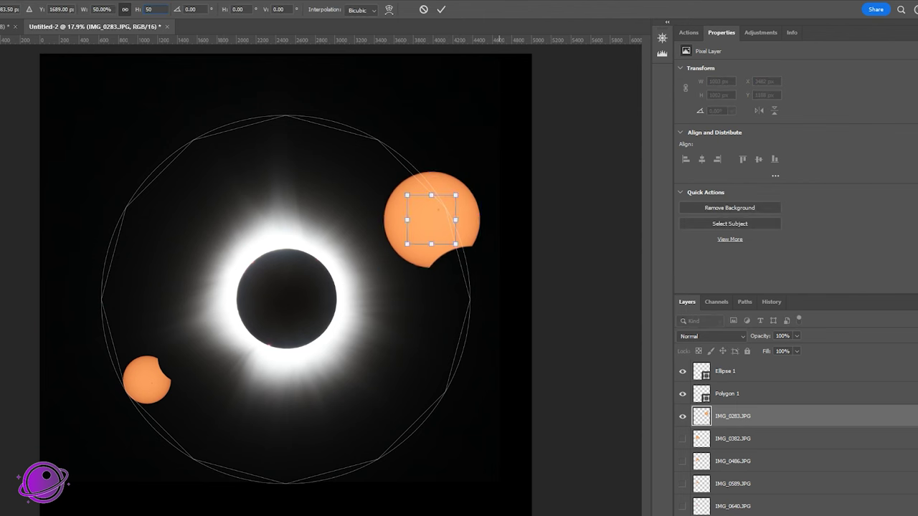
# Rotate the IMG_0283.JPG sun 86.14° so its bite faces the totality, and align its edge with the upper-right guide vertex.
pyautogui.scroll(5, 431, 229)
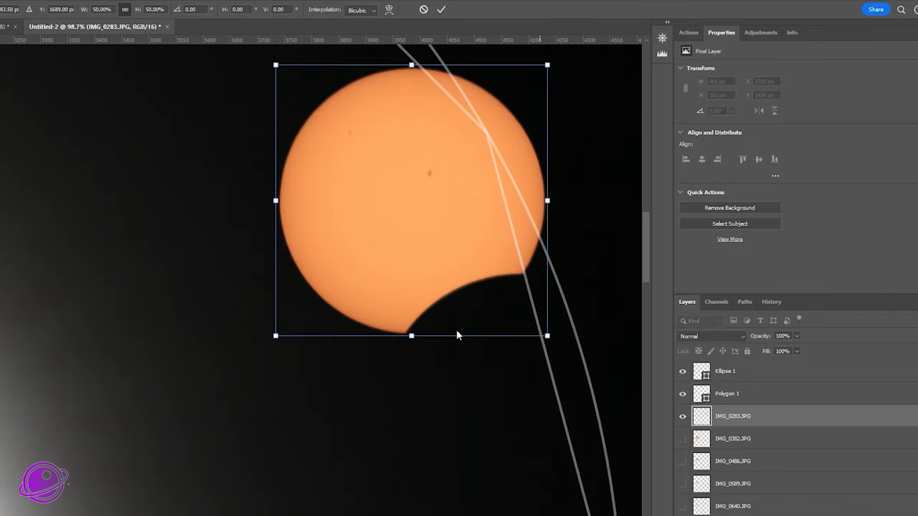
pyautogui.moveTo(262, 345); pyautogui.dragTo(215, 130)
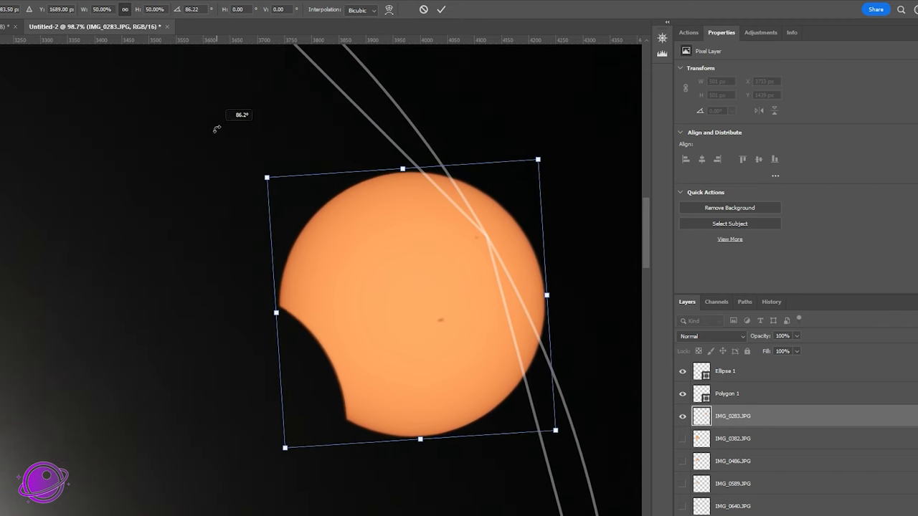
pyautogui.moveTo(444, 293); pyautogui.dragTo(424, 302)
pyautogui.scroll(2, 500, 251)
pyautogui.scroll(5, 500, 251)
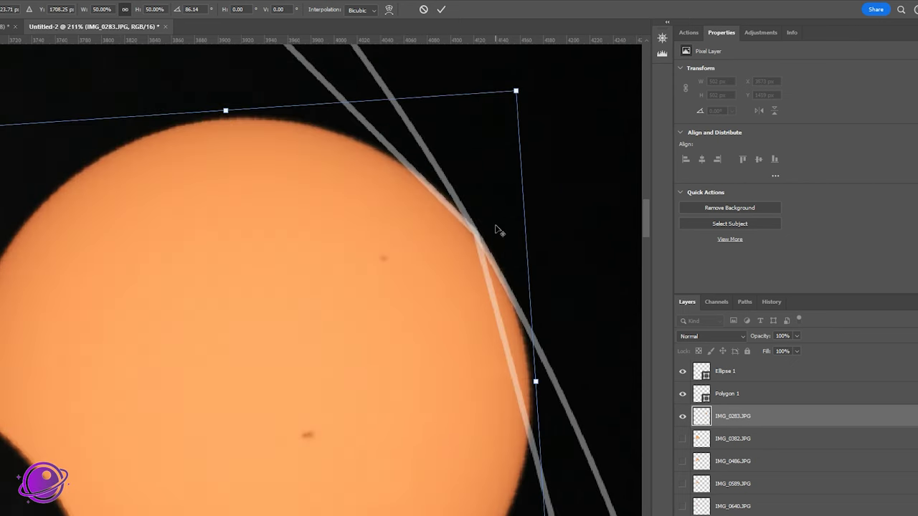
pyautogui.moveTo(431, 269); pyautogui.dragTo(424, 247)
pyautogui.scroll(-12, 433, 401)
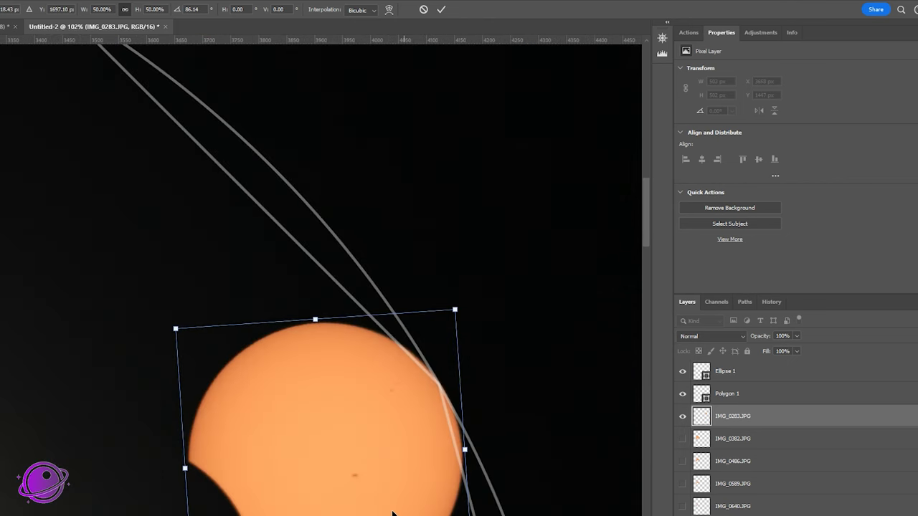
pyautogui.scroll(-3, 434, 402)
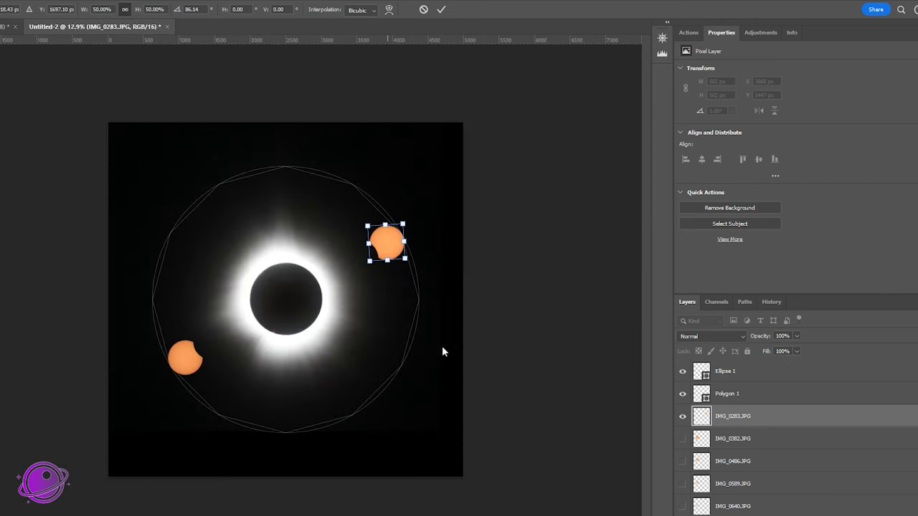
pyautogui.press('Return')
# Examine the layer stack and the arrangement of the partial-phase suns around the guide dodecagon.
pyautogui.click(732, 439)
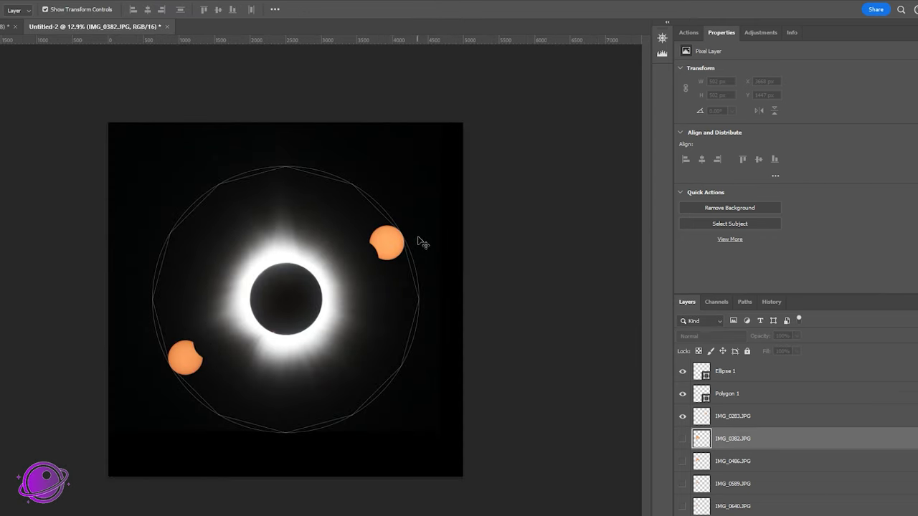
pyautogui.scroll(1, 281, 311)
pyautogui.scroll(3, 221, 337)
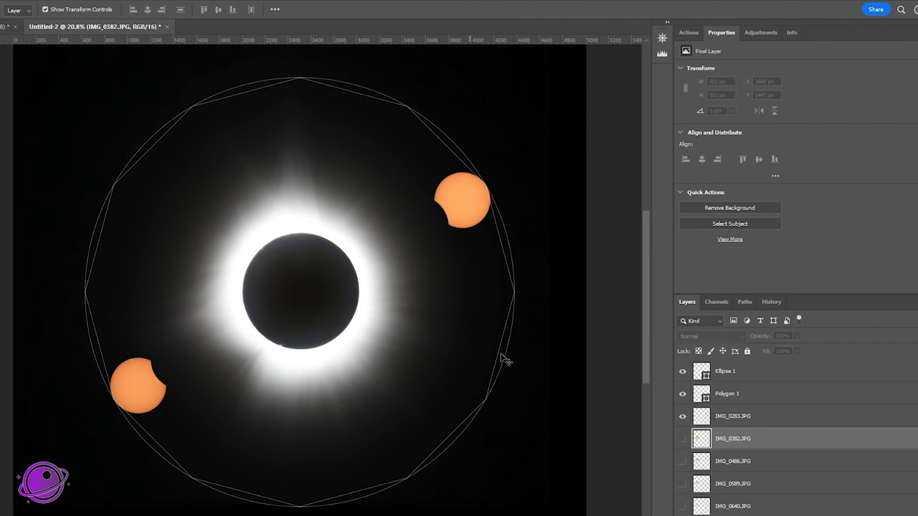
pyautogui.scroll(-5, 711, 438)
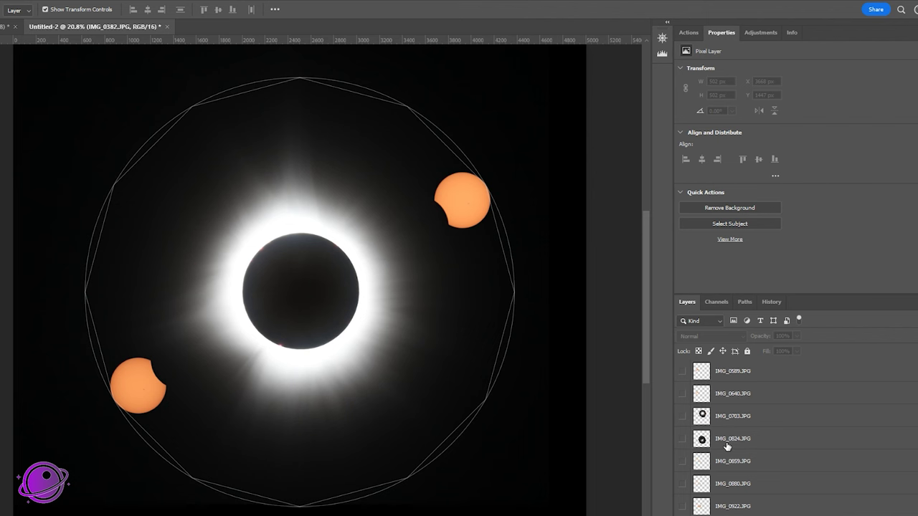
pyautogui.scroll(3, 726, 446)
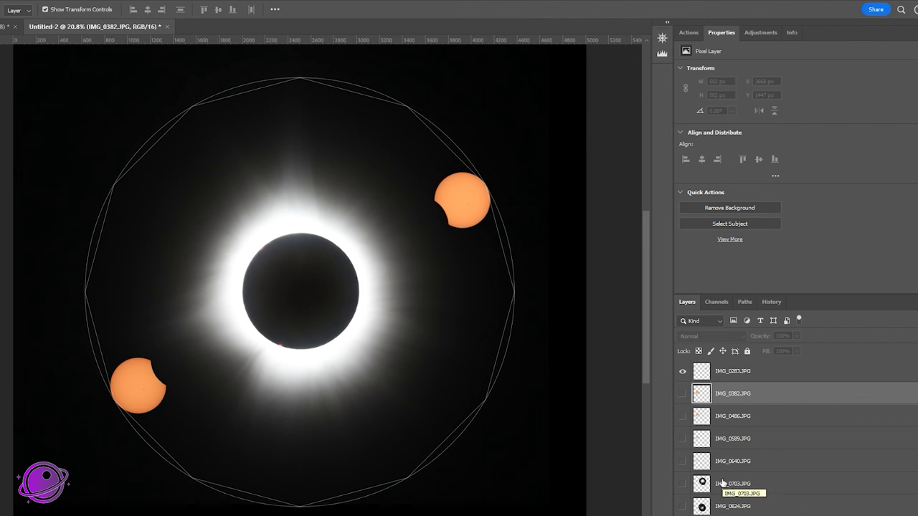
pyautogui.scroll(1, 724, 477)
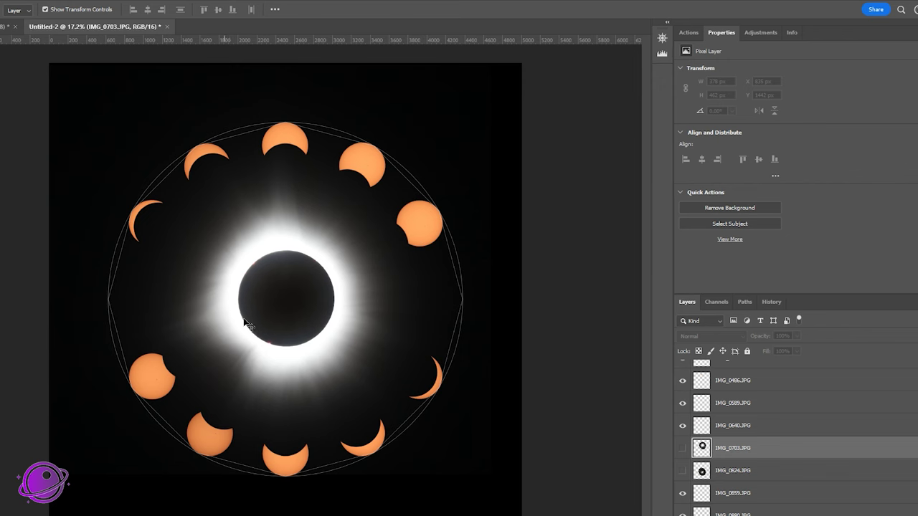
pyautogui.scroll(1, 265, 312)
pyautogui.scroll(3, 266, 312)
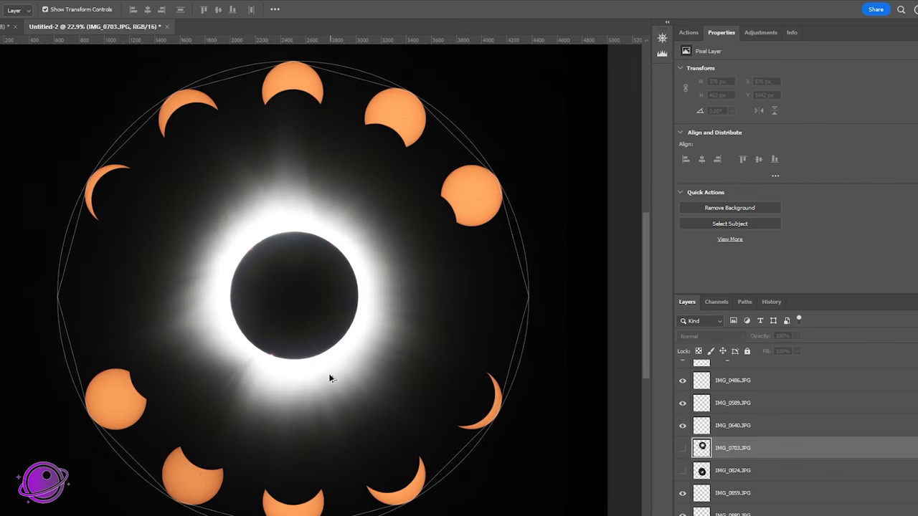
pyautogui.scroll(-5, 334, 372)
pyautogui.scroll(4, 272, 303)
pyautogui.scroll(-4, 307, 313)
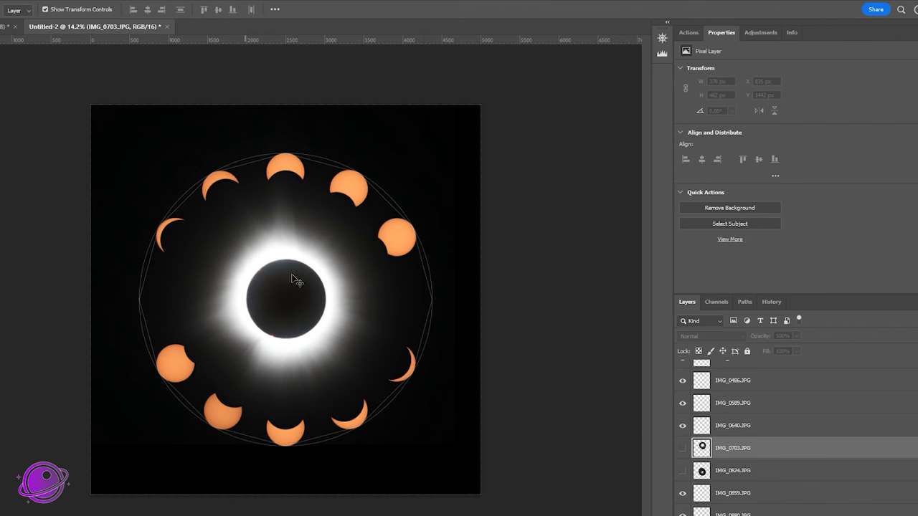
# Show the IMG_0703.JPG diamond-ring layer, move it over the central totality and scale it to 50%.
pyautogui.click(682, 450)
pyautogui.moveTo(334, 256); pyautogui.dragTo(295, 303)
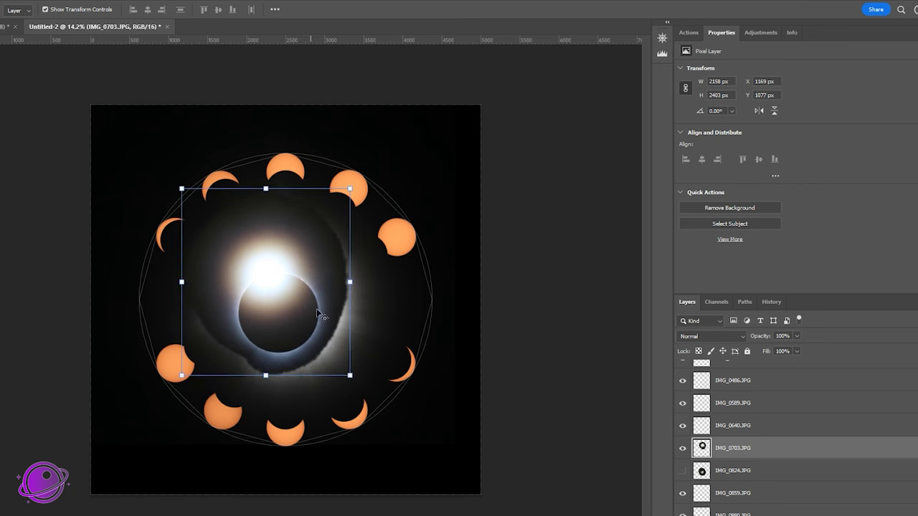
pyautogui.scroll(3, 218, 347)
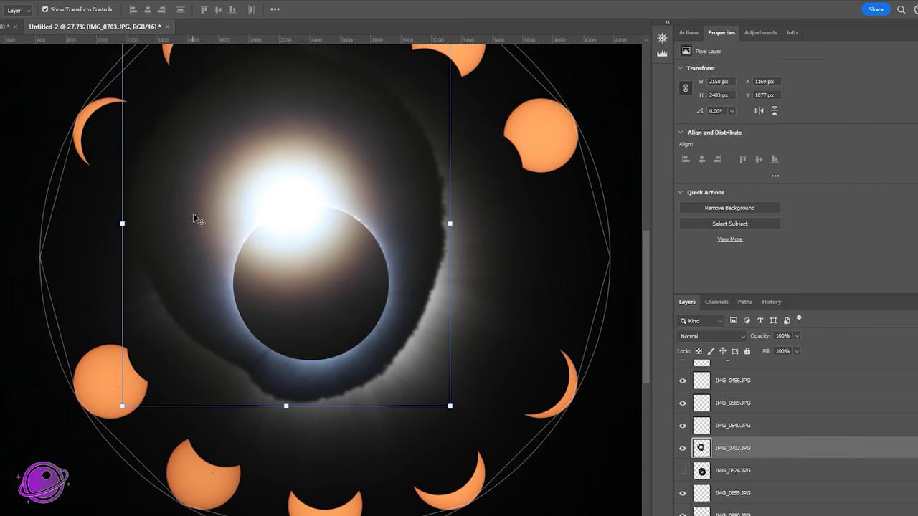
pyautogui.scroll(-1, 255, 189)
pyautogui.scroll(-1, 301, 209)
pyautogui.scroll(1, 269, 238)
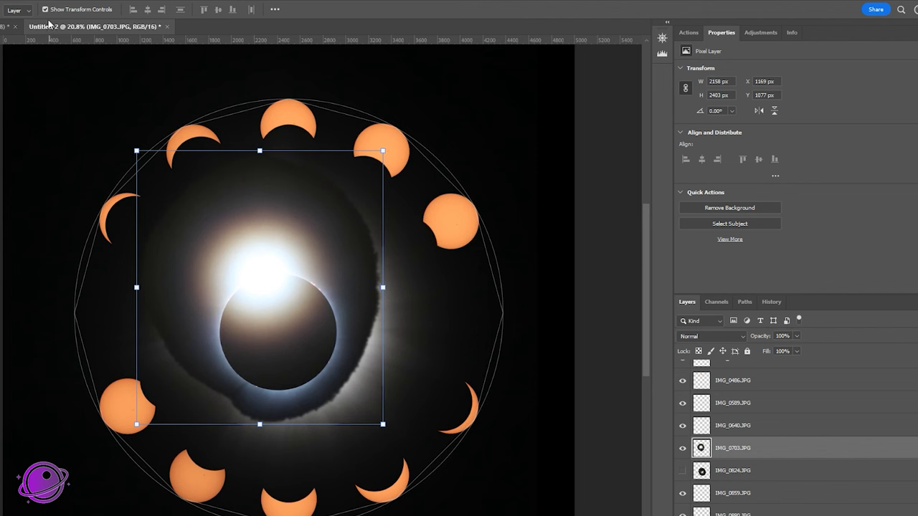
pyautogui.moveTo(153, 110); pyautogui.dragTo(152, 110)
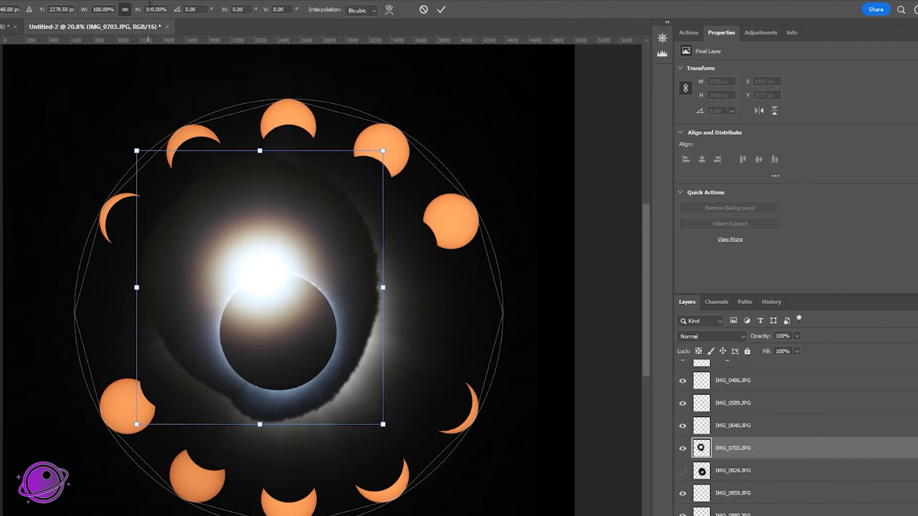
pyautogui.click(151, 10)
pyautogui.write('50')
pyautogui.press('Return')
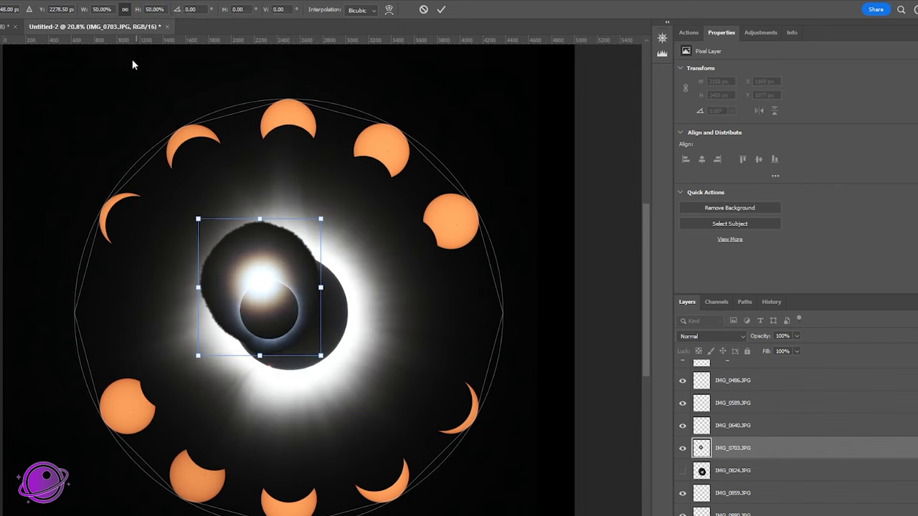
# Rotate the IMG_0703.JPG diamond ring -86.61° and position its outer edge at the dodecagon's left vertex.
pyautogui.moveTo(328, 212); pyautogui.dragTo(176, 203)
pyautogui.moveTo(290, 296); pyautogui.dragTo(108, 323)
pyautogui.scroll(5, 107, 323)
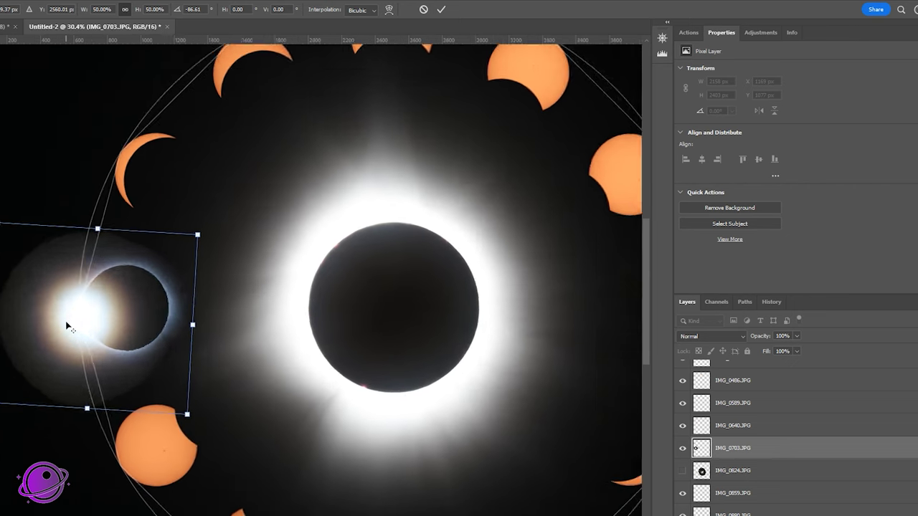
pyautogui.scroll(4, 55, 314)
pyautogui.moveTo(173, 290); pyautogui.dragTo(166, 292)
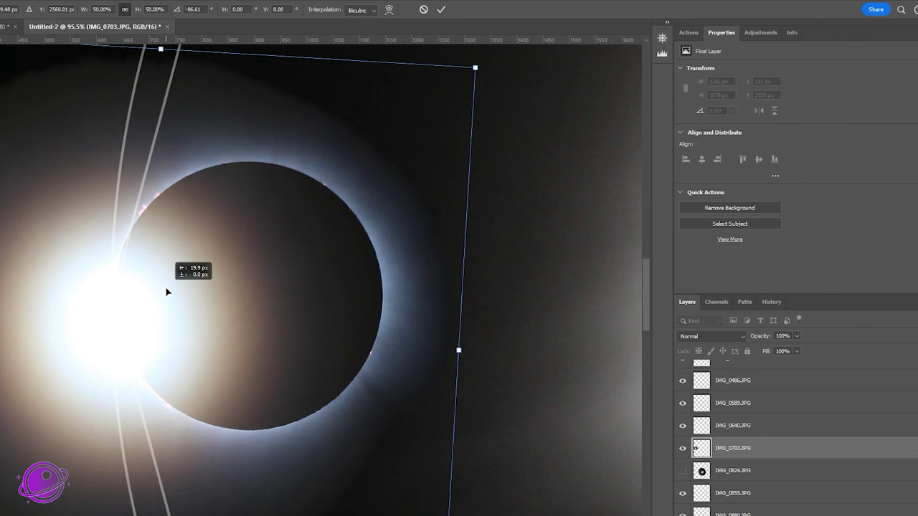
pyautogui.press('Left')
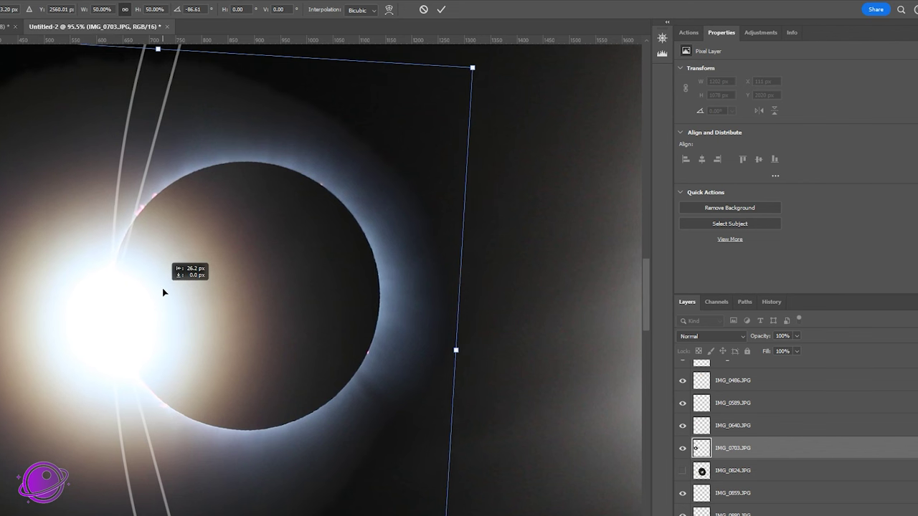
pyautogui.press('Left')
pyautogui.press('Left')
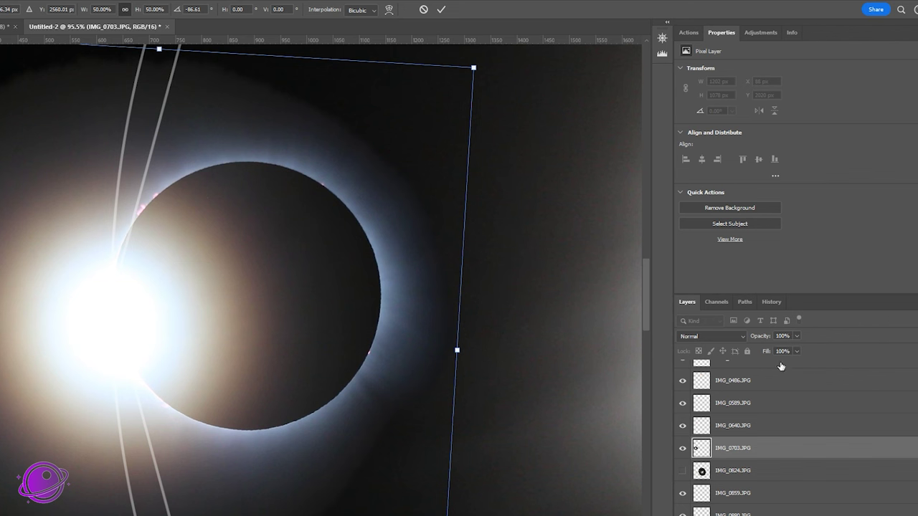
# Lower the IMG_0703.JPG layer's opacity to 29% to check its edge against the guide vertex, and restore it to 100%.
pyautogui.moveTo(769, 351); pyautogui.dragTo(761, 350)
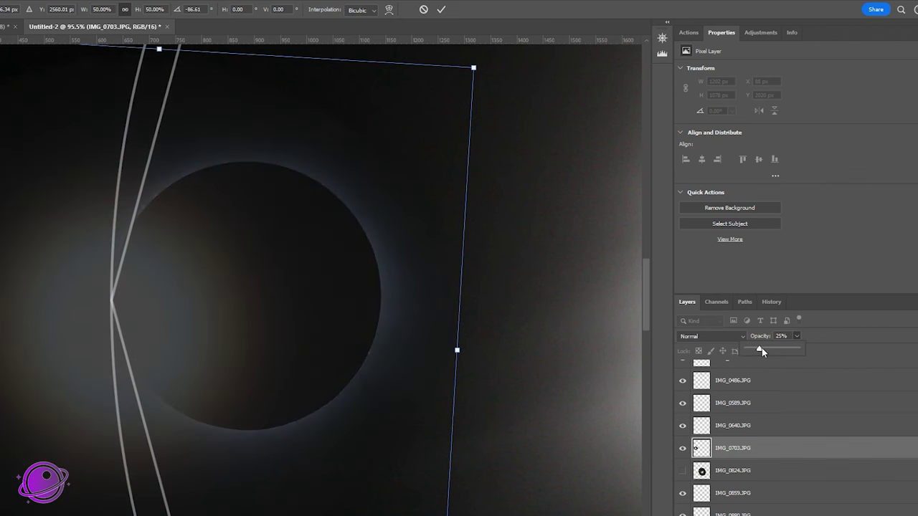
pyautogui.scroll(3, 99, 307)
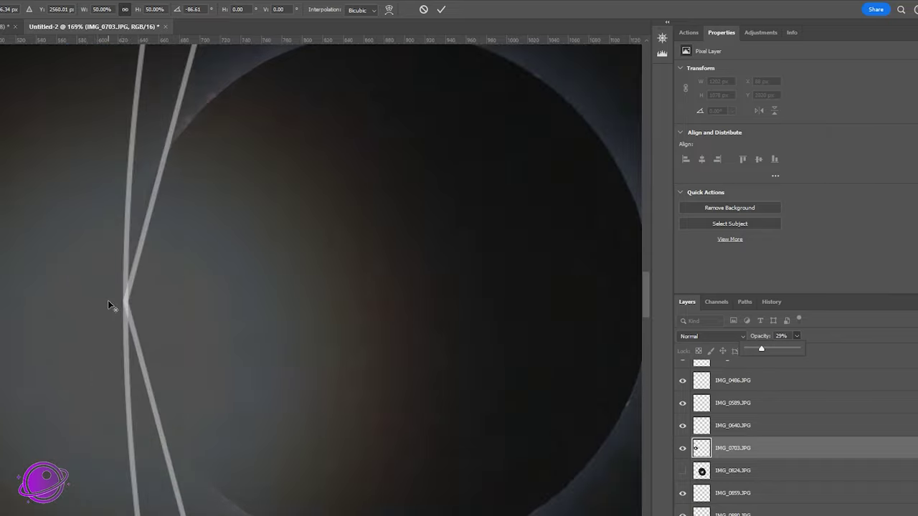
pyautogui.moveTo(183, 301); pyautogui.dragTo(173, 301)
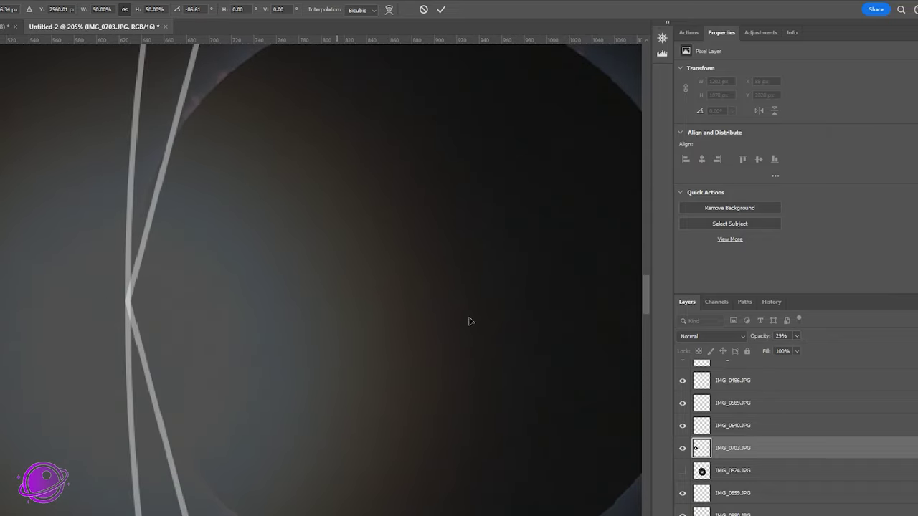
pyautogui.click(796, 336)
pyautogui.moveTo(796, 350); pyautogui.dragTo(833, 349)
pyautogui.scroll(-5, 546, 376)
pyautogui.scroll(-6, 553, 384)
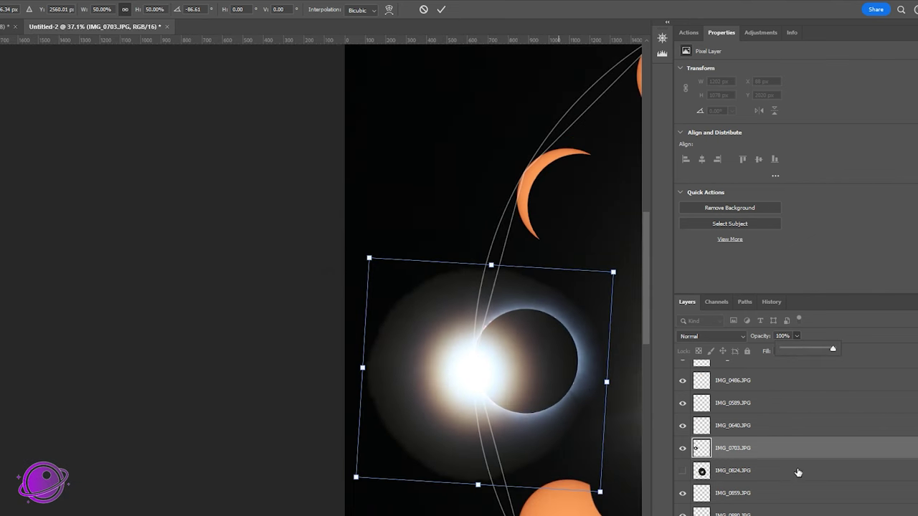
# Move the IMG_0703.JPG layer below IMG_0739.JPG in the layer stack, directly above Background.
pyautogui.scroll(4, 181, 304)
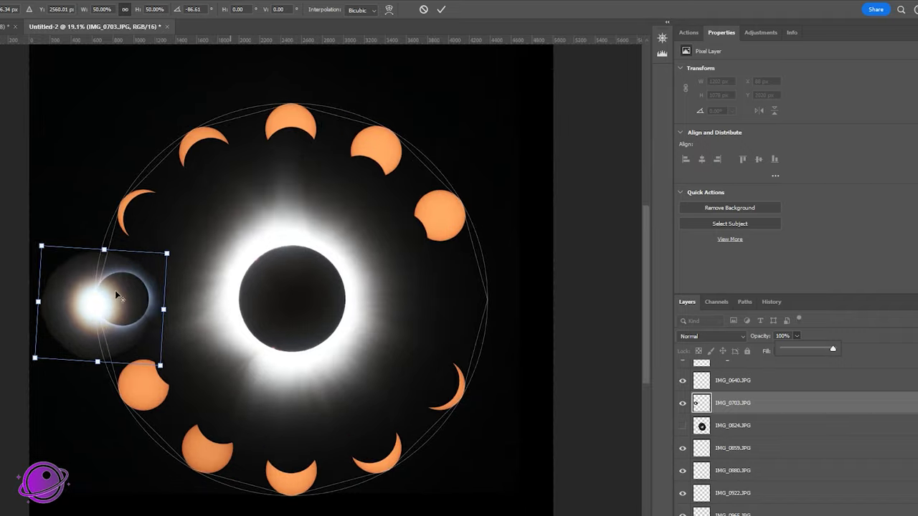
pyautogui.scroll(2, 122, 312)
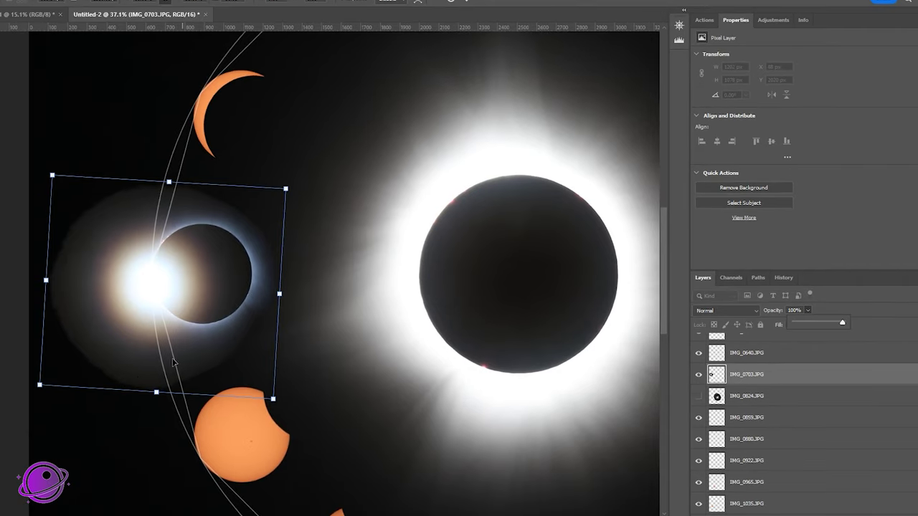
pyautogui.scroll(-1, 272, 405)
pyautogui.scroll(-1, 636, 387)
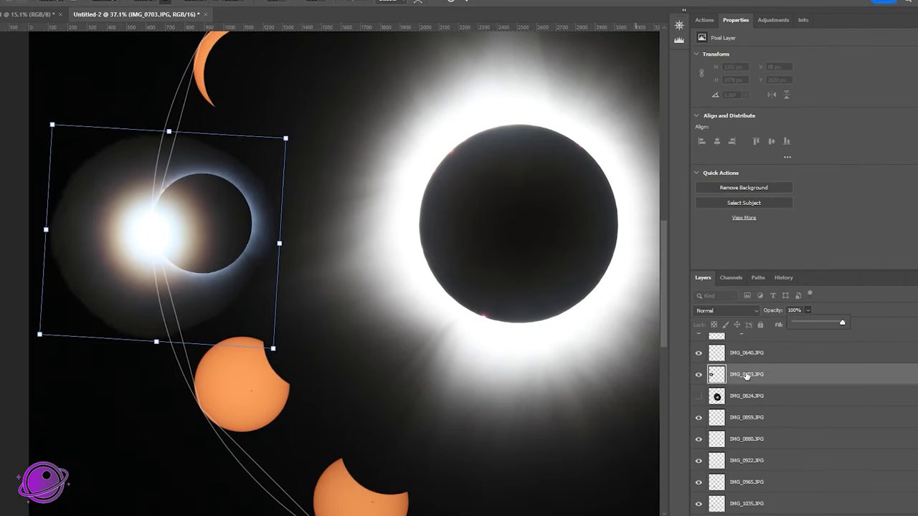
pyautogui.moveTo(746, 380); pyautogui.dragTo(786, 496)
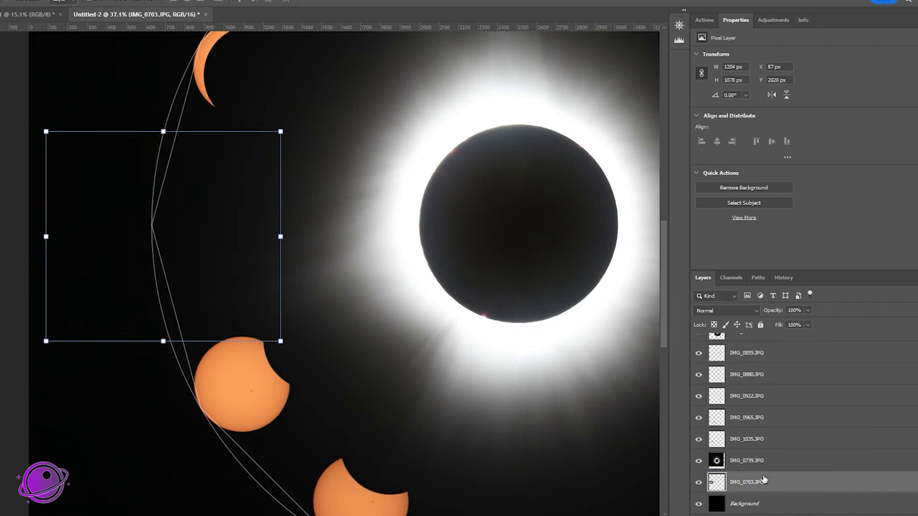
# Add a Reveal All layer mask to the IMG_0739.JPG layer.
pyautogui.click(731, 463)
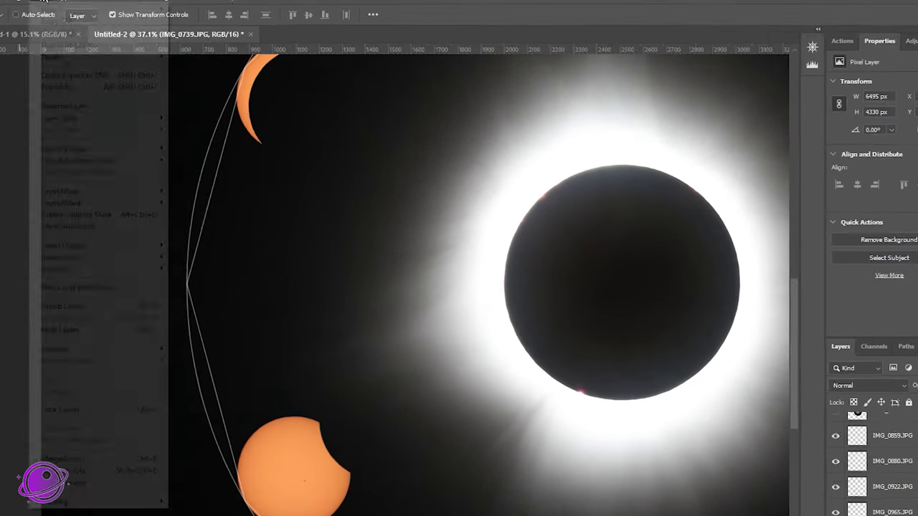
pyautogui.click(44, 4)
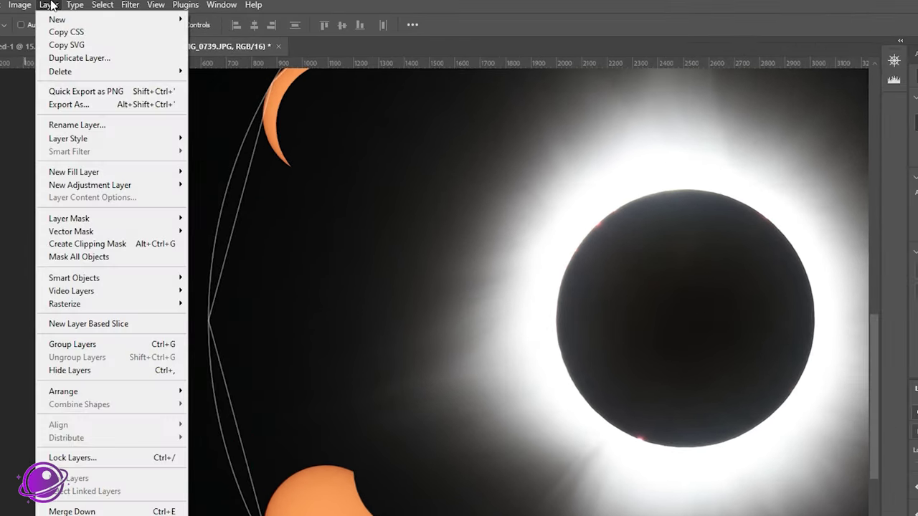
pyautogui.moveTo(91, 225)
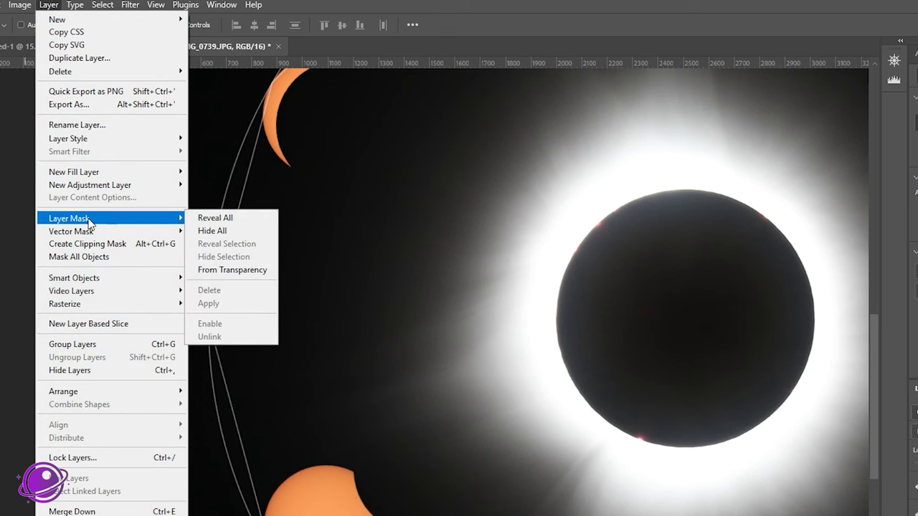
pyautogui.click(228, 221)
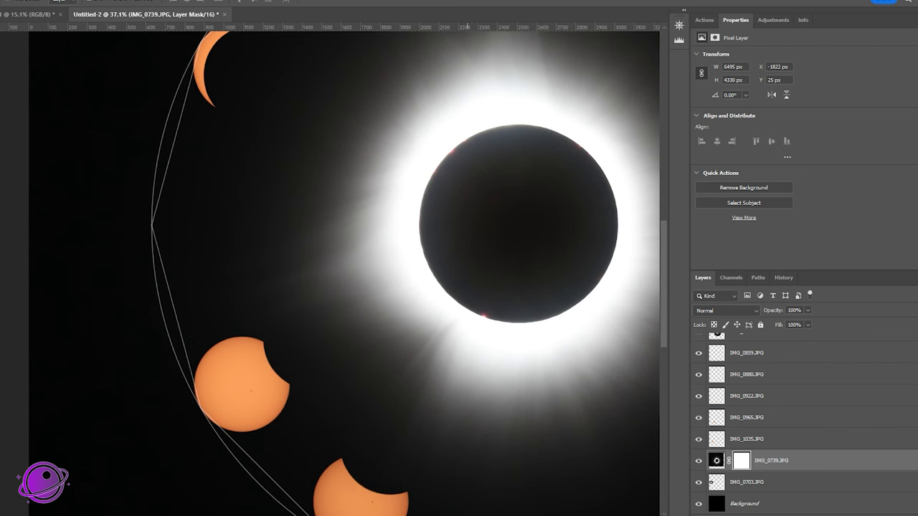
# Target the IMG_0739.JPG layer mask and set up the Gradient tool with a black-to-white radial gradient.
pyautogui.scroll(-4, 538, 225)
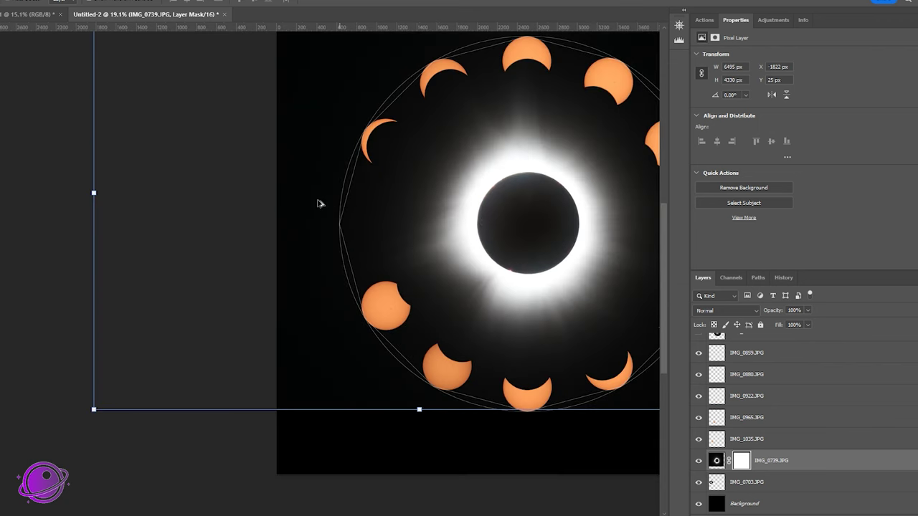
pyautogui.scroll(5, 377, 234)
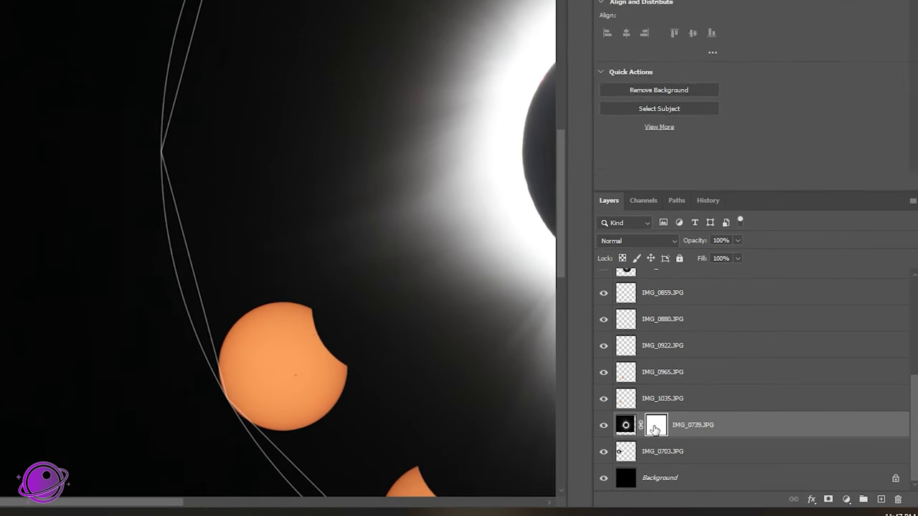
pyautogui.click(736, 464)
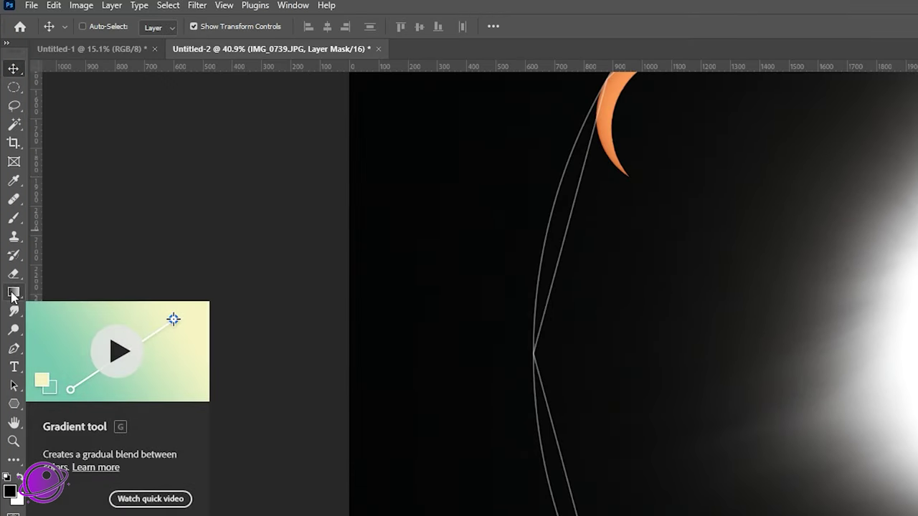
pyautogui.click(13, 293)
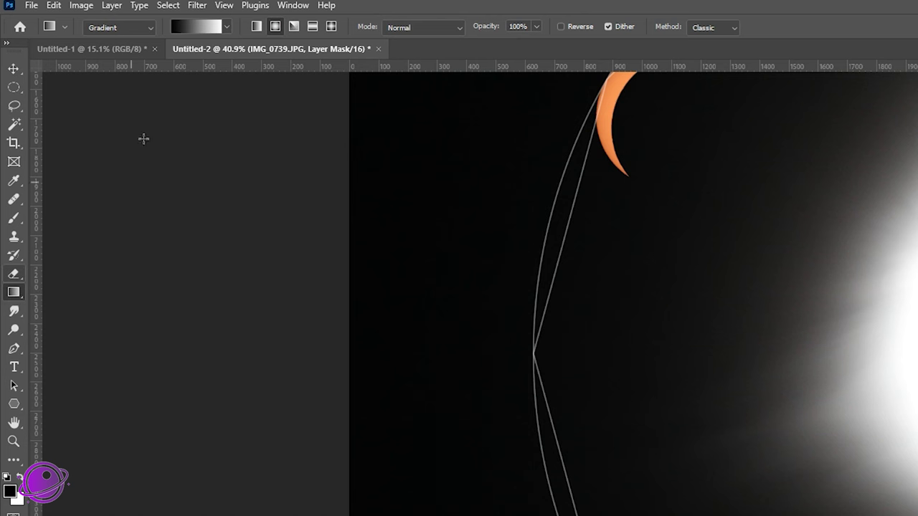
pyautogui.click(222, 30)
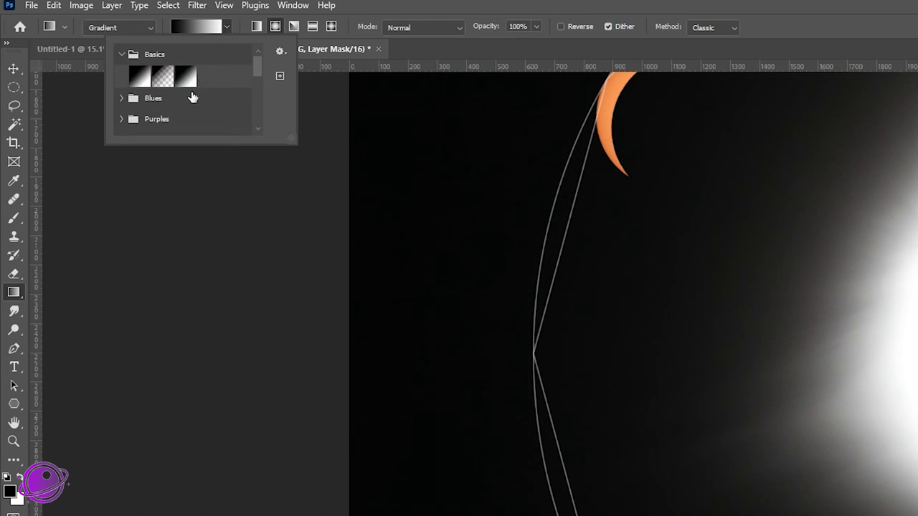
pyautogui.click(226, 28)
pyautogui.click(227, 27)
pyautogui.click(244, 34)
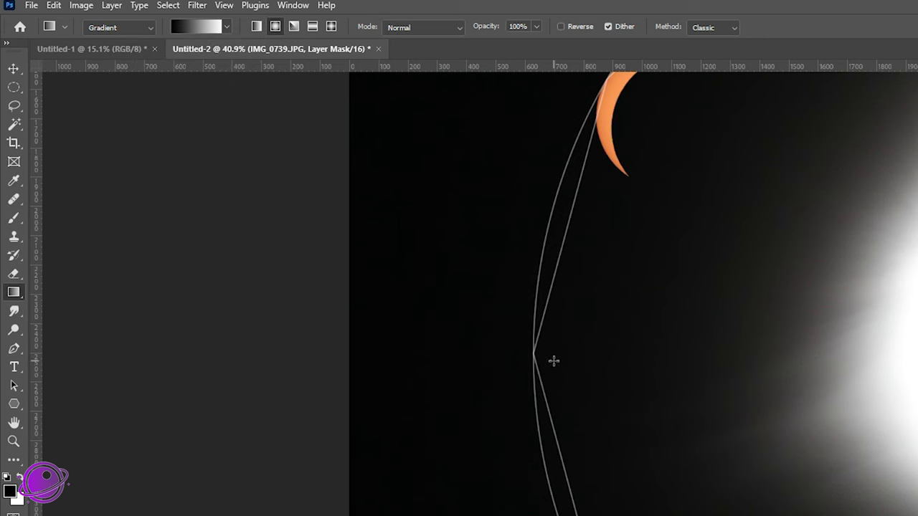
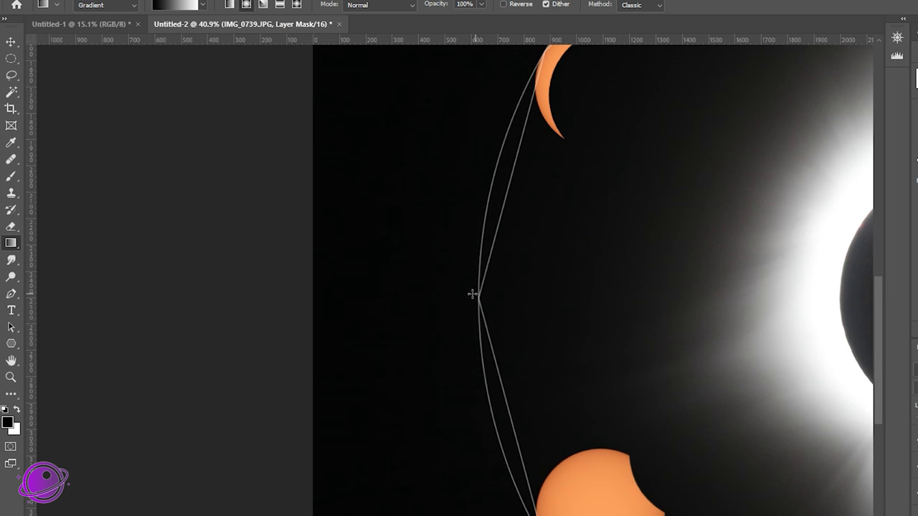
# Draw a radial gradient about 500 px in radius on the IMG_0739.JPG mask, centred on the dodecagon's left vertex, and compare image and mask targeting.
pyautogui.moveTo(473, 293); pyautogui.dragTo(485, 338)
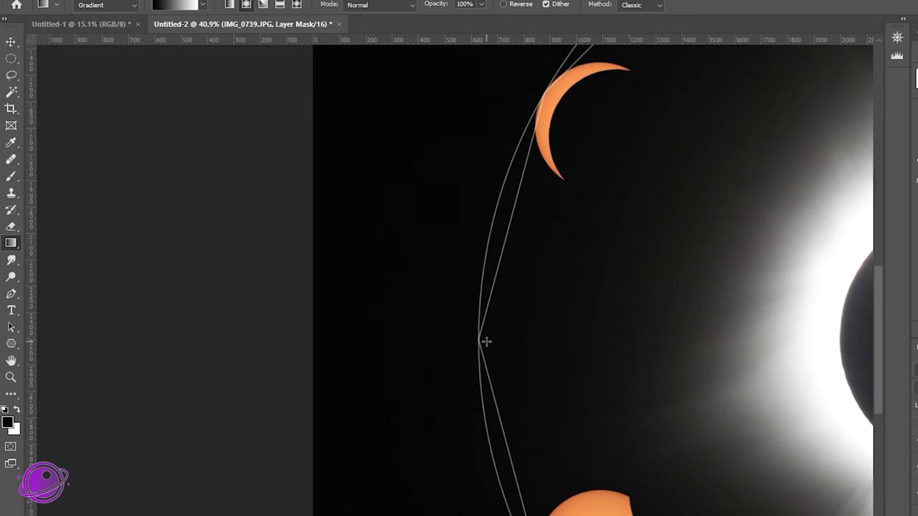
pyautogui.scroll(2, 485, 336)
pyautogui.scroll(1, 483, 351)
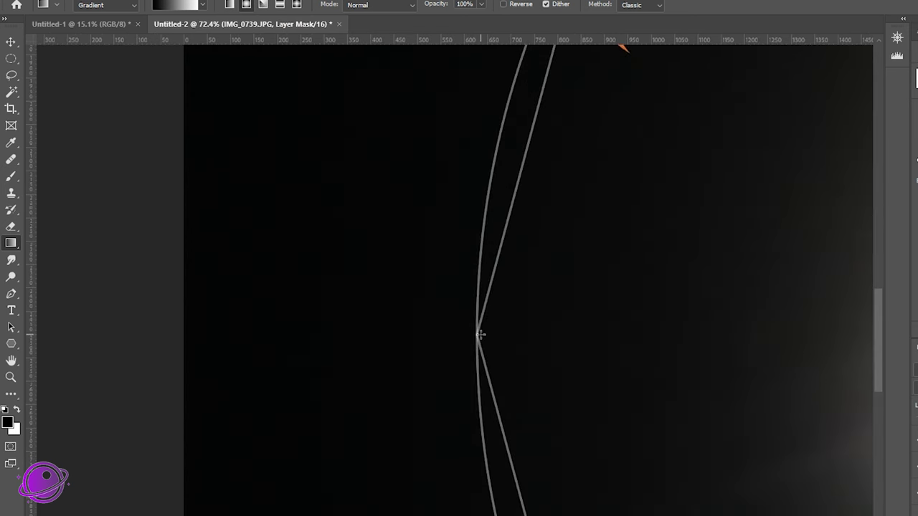
pyautogui.scroll(-2, 480, 335)
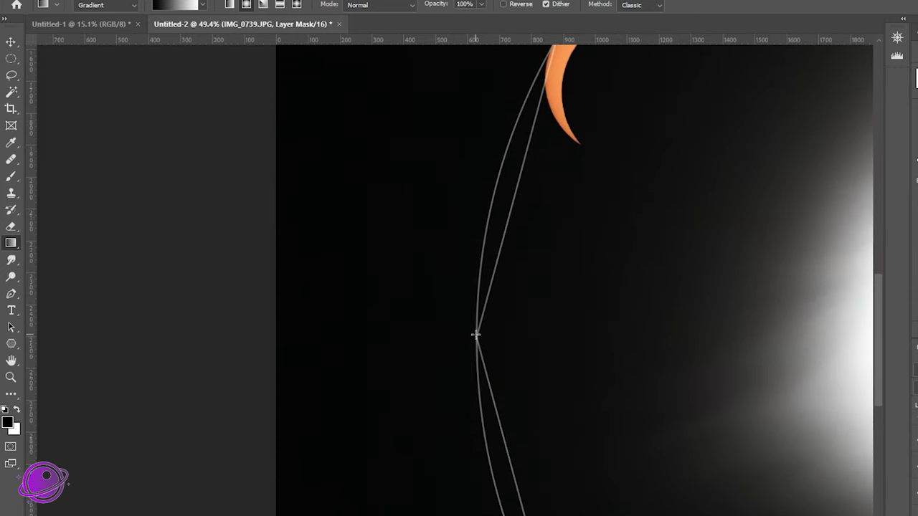
pyautogui.moveTo(476, 334); pyautogui.dragTo(635, 344)
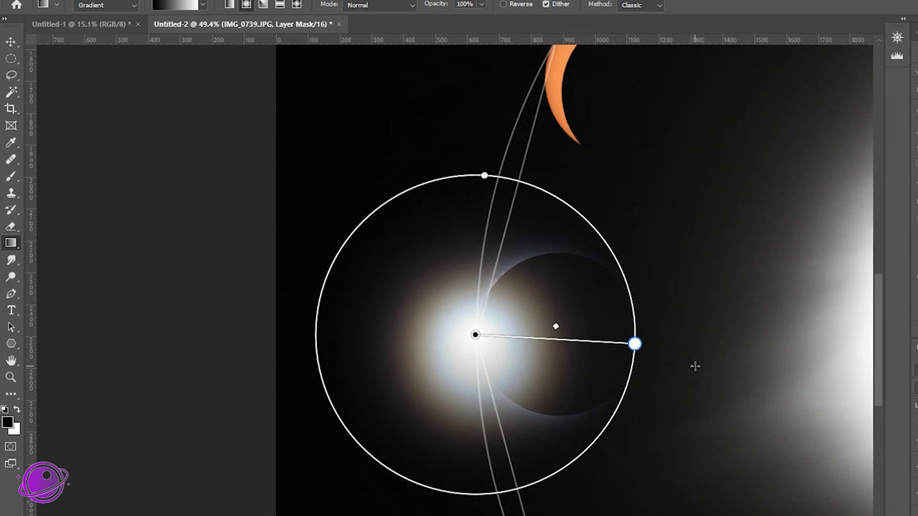
pyautogui.hotkey('ctrl', '2')
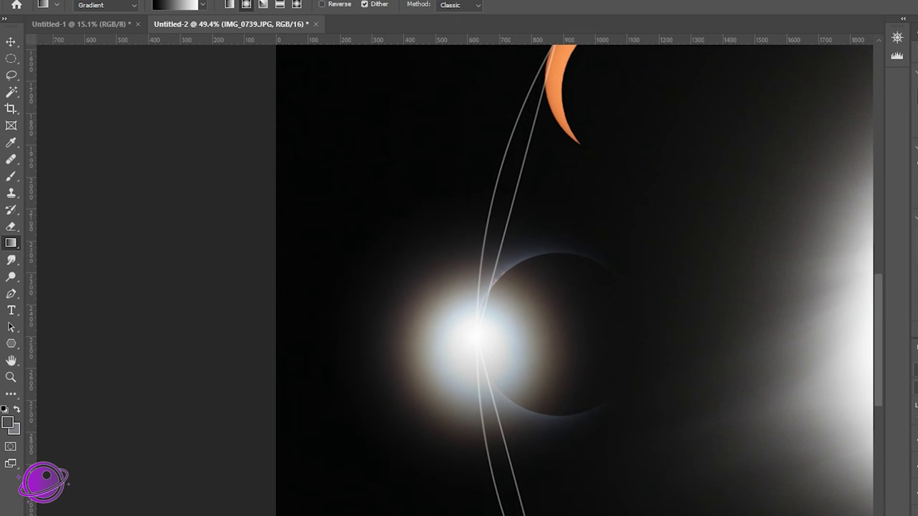
pyautogui.hotkey('ctrl', '\\')
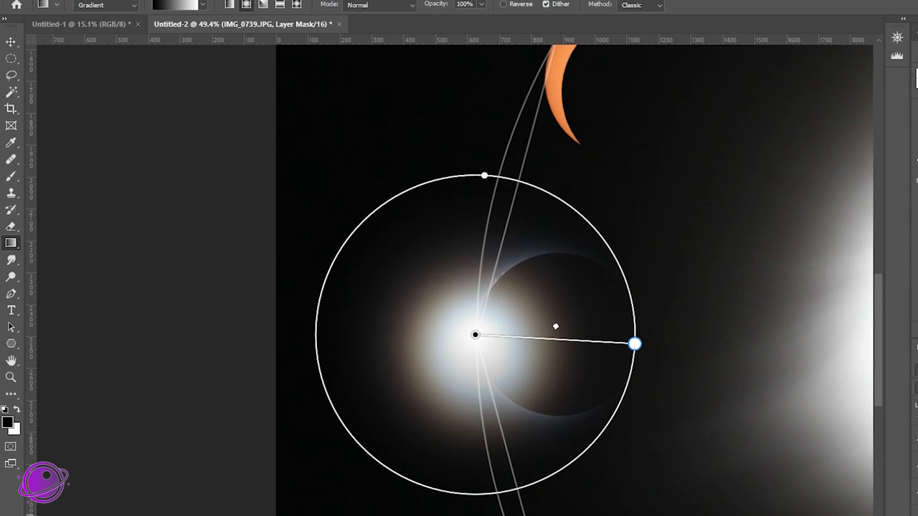
pyautogui.hotkey('ctrl', '2')
pyautogui.hotkey('ctrl', '\\')
# Paint black on the IMG_0739.JPG mask over the diamond ring with a 495 px Soft Round brush at 0% hardness, and swap the foreground to white.
pyautogui.click(13, 179)
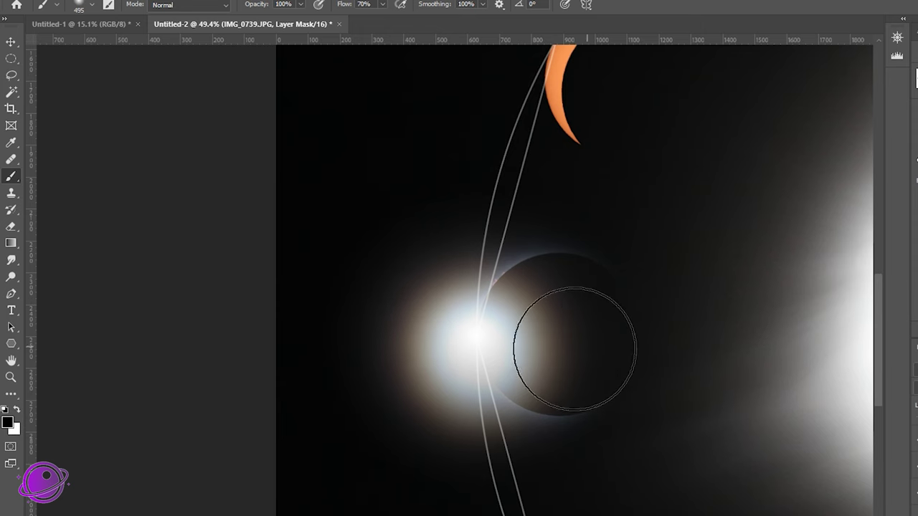
pyautogui.rightClick(546, 330)
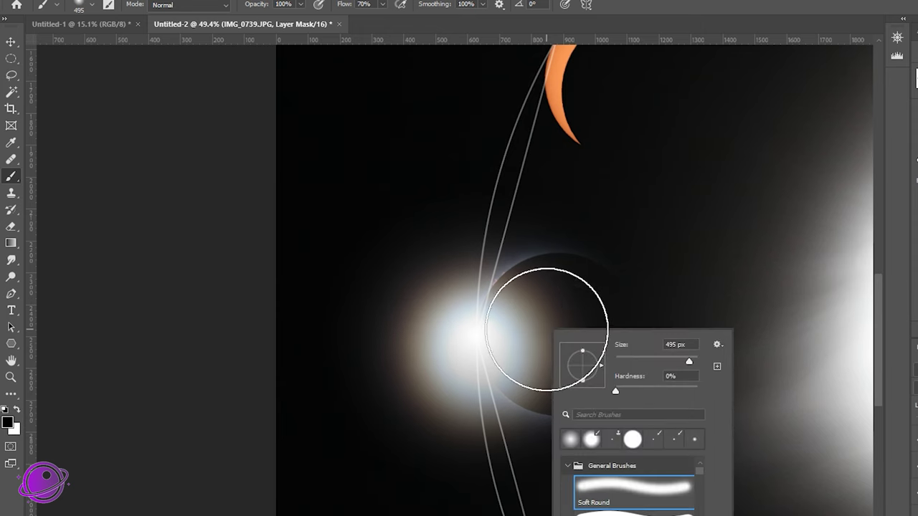
pyautogui.click(689, 361)
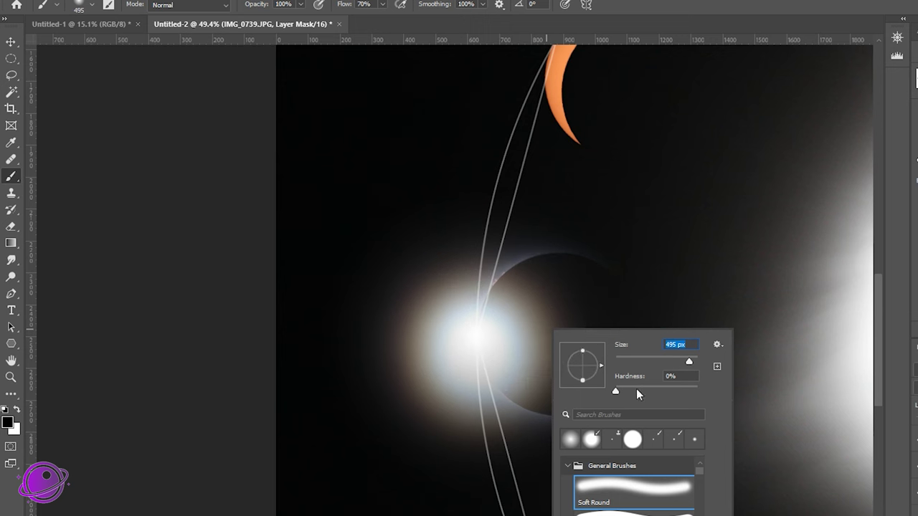
pyautogui.moveTo(621, 392); pyautogui.dragTo(616, 392)
pyautogui.click(638, 497)
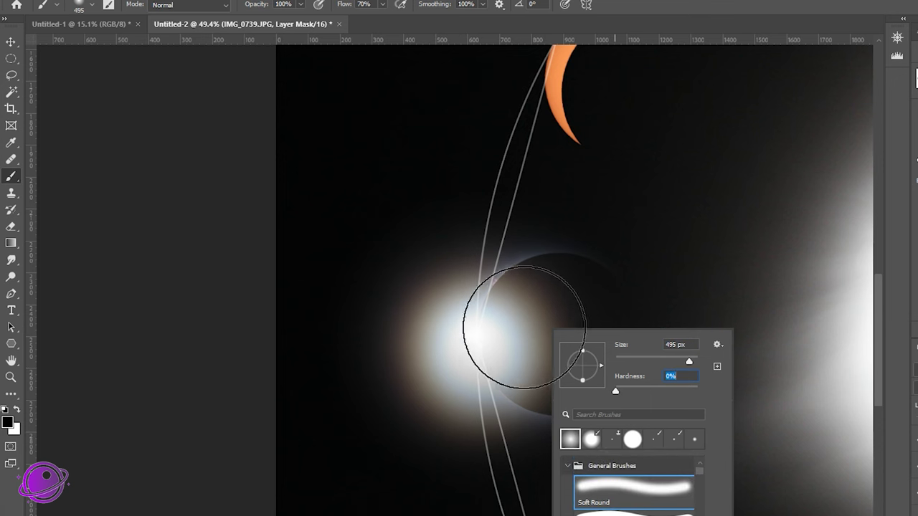
pyautogui.press('Return')
pyautogui.moveTo(516, 323)
pyautogui.mouseDown()
pyautogui.moveTo(495, 322)
pyautogui.moveTo(549, 328)
pyautogui.moveTo(567, 301)
pyautogui.moveTo(595, 309)
pyautogui.moveTo(595, 362)
pyautogui.moveTo(560, 359)
pyautogui.moveTo(512, 334)
pyautogui.mouseUp()
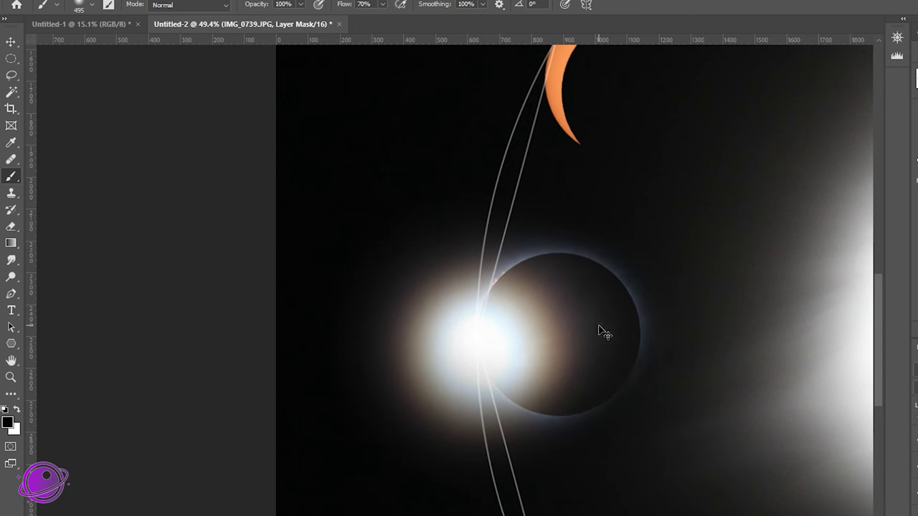
pyautogui.moveTo(602, 323)
pyautogui.mouseDown()
pyautogui.moveTo(584, 328)
pyautogui.moveTo(576, 358)
pyautogui.moveTo(542, 366)
pyautogui.moveTo(491, 359)
pyautogui.moveTo(476, 323)
pyautogui.moveTo(512, 287)
pyautogui.moveTo(559, 306)
pyautogui.moveTo(487, 339)
pyautogui.moveTo(537, 348)
pyautogui.mouseUp()
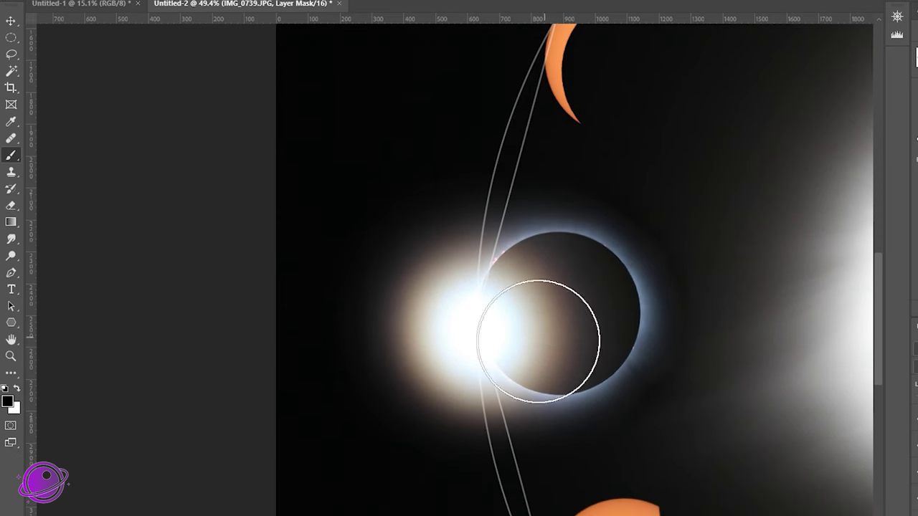
pyautogui.click(18, 390)
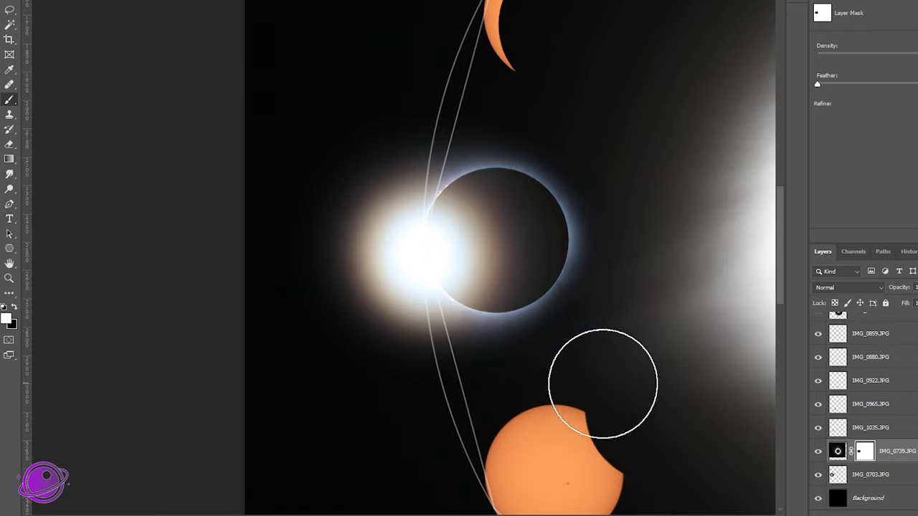
# Fine-tune the IMG_0703.JPG diamond ring's transform to 1197 × 1077 px at X 95 px, Y 2013 px.
pyautogui.scroll(-5, 538, 389)
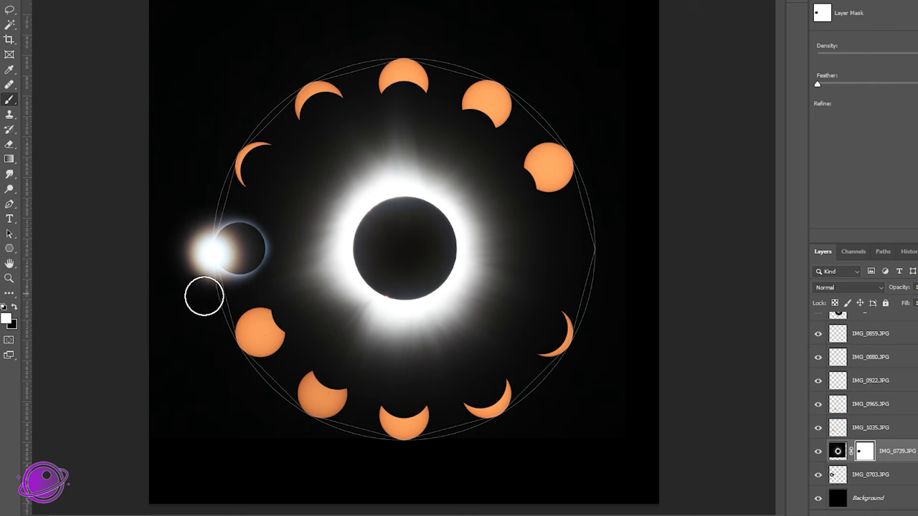
pyautogui.scroll(4, 191, 280)
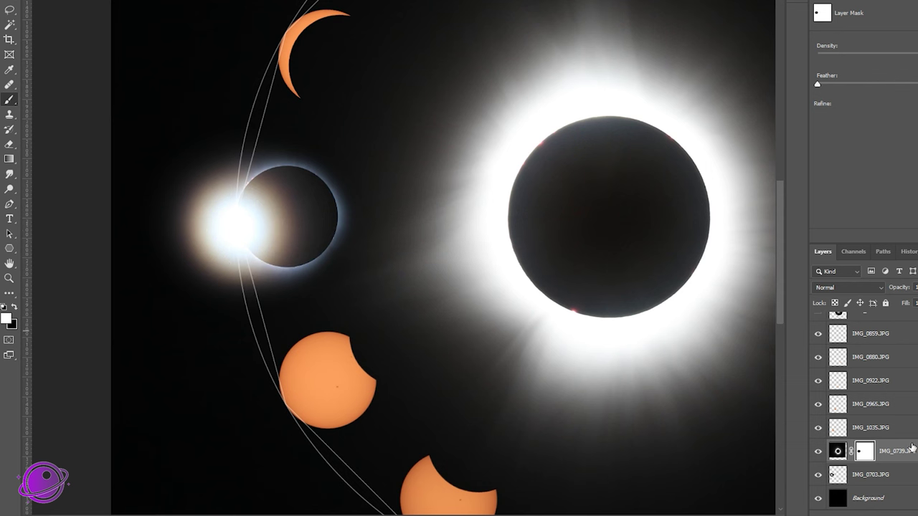
pyautogui.click(911, 477)
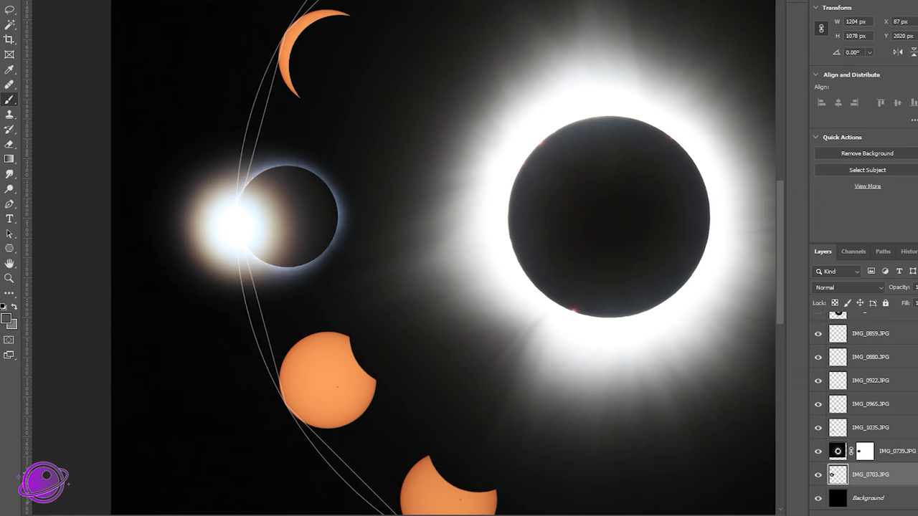
pyautogui.hotkey('ctrl', 't')
pyautogui.hotkey('ctrl', '0')
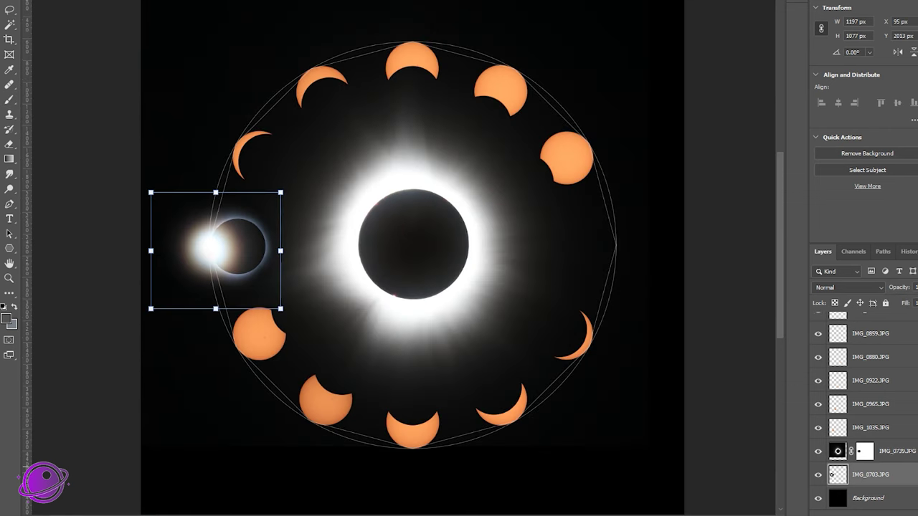
pyautogui.scroll(2, 889, 381)
pyautogui.scroll(-2, 861, 416)
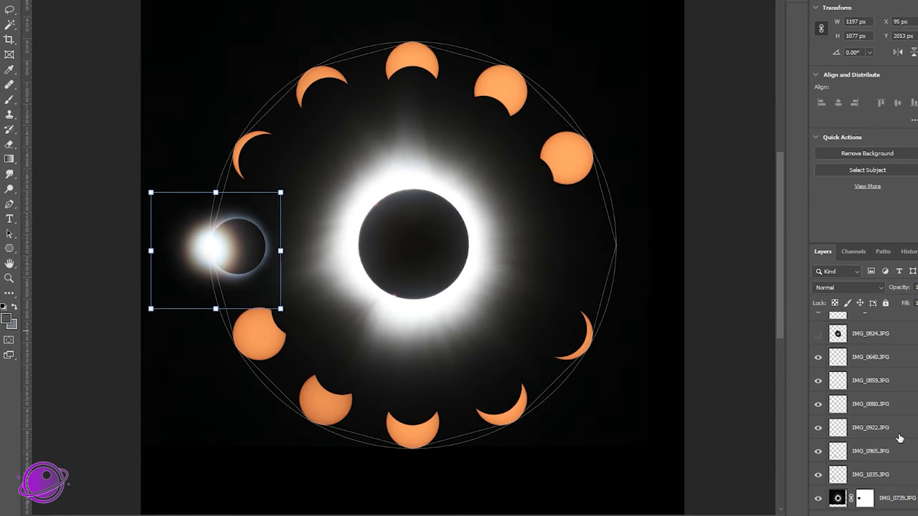
# Apply the IMG_0739.JPG layer mask permanently to its layer.
pyautogui.click(895, 495)
pyautogui.scroll(-1, 893, 450)
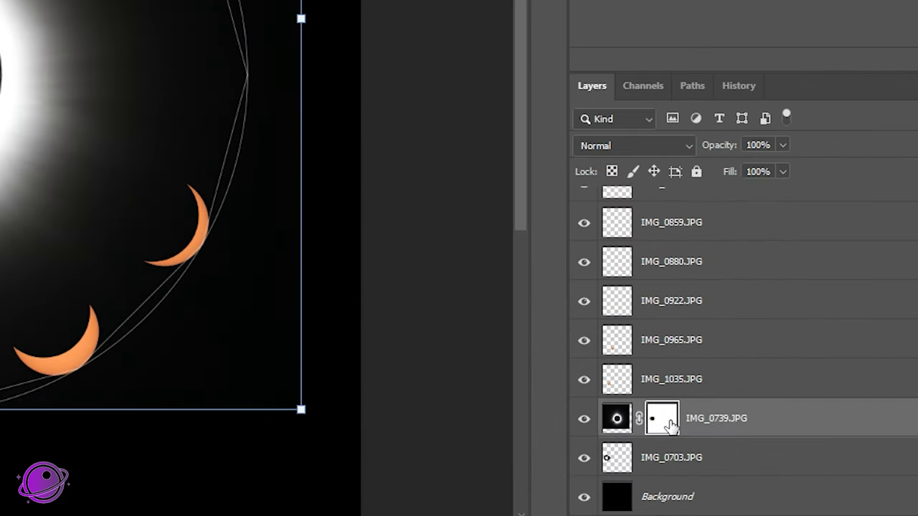
pyautogui.rightClick(669, 425)
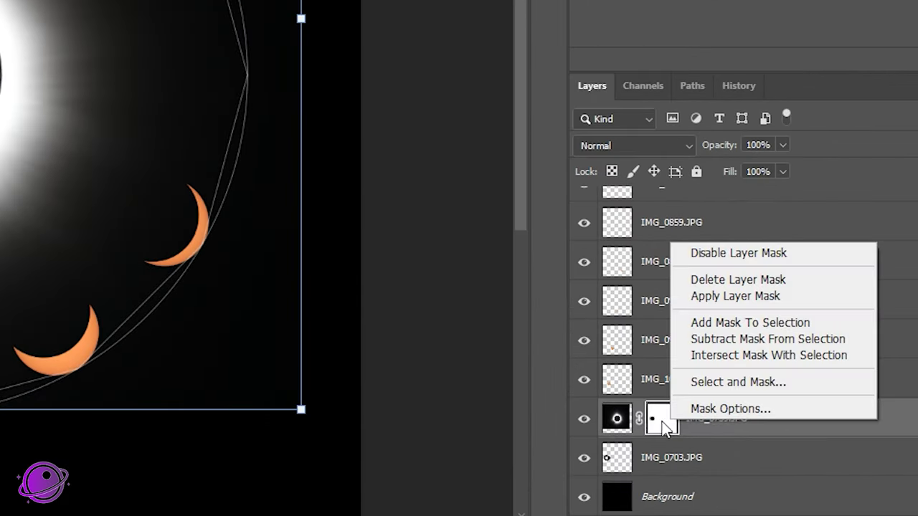
pyautogui.click(769, 299)
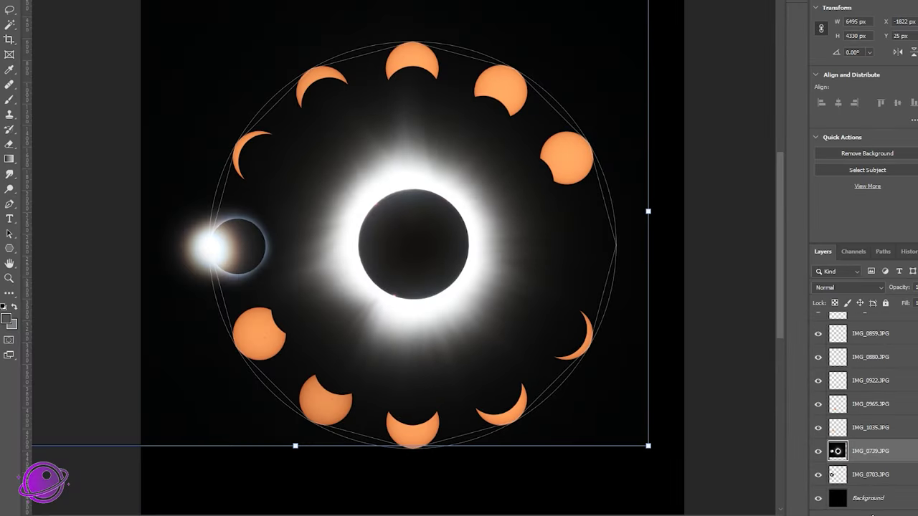
pyautogui.moveTo(549, 246); pyautogui.dragTo(480, 191)
pyautogui.hotkey('ctrl', 'z')
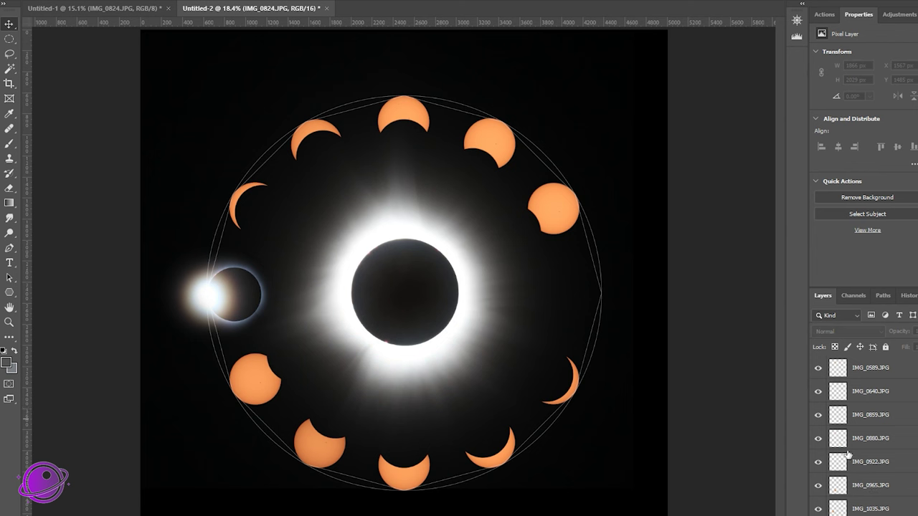
# Scale down the IMG_0824.JPG diamond ring, move it to the dodecagon's right vertex and rotate it about -67.6°.
pyautogui.scroll(3, 843, 423)
pyautogui.click(818, 393)
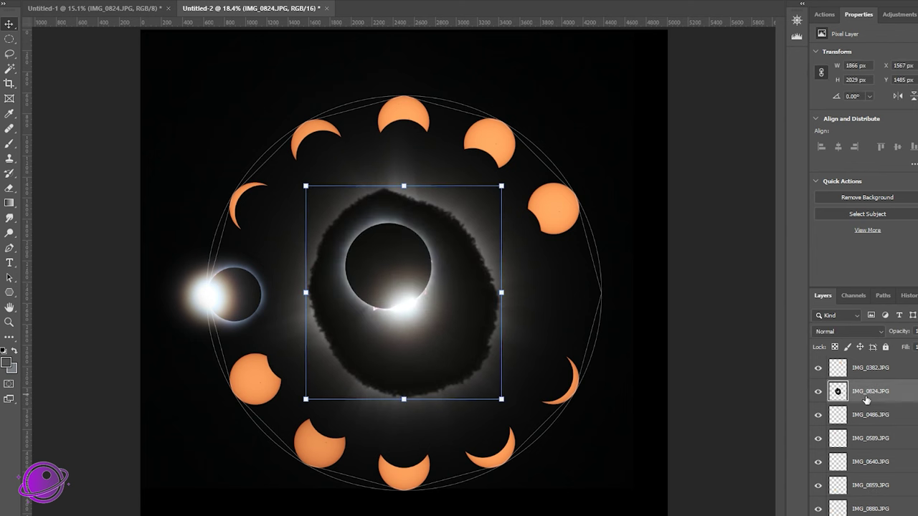
pyautogui.moveTo(495, 221); pyautogui.dragTo(198, 14)
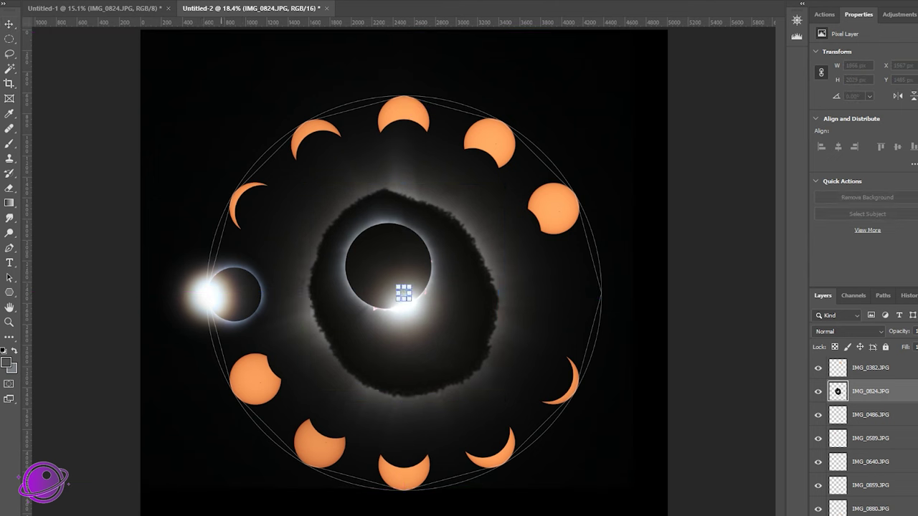
pyautogui.moveTo(382, 279); pyautogui.dragTo(571, 292)
pyautogui.moveTo(524, 241); pyautogui.dragTo(422, 369)
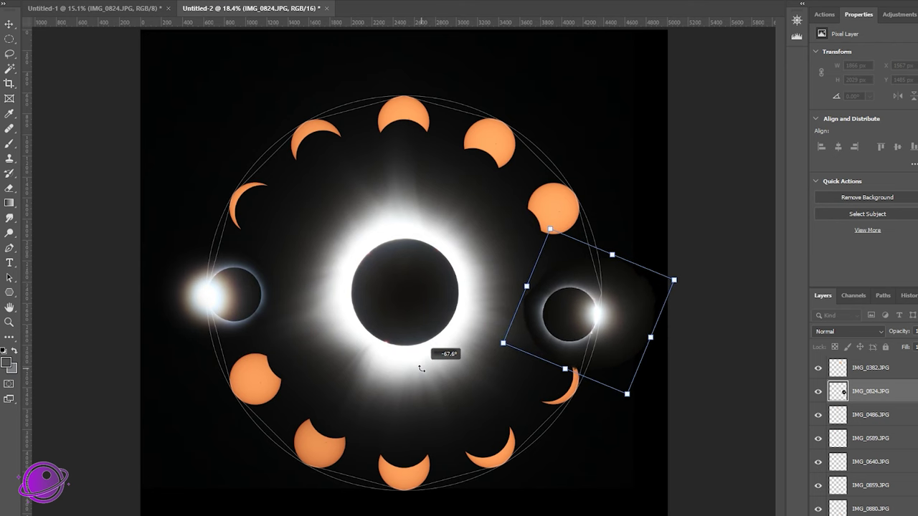
# Lower the IMG_0824.JPG layer's opacity to 37% and shift its diamond ring precisely onto the dodecagon's right vertex.
pyautogui.scroll(10, 618, 298)
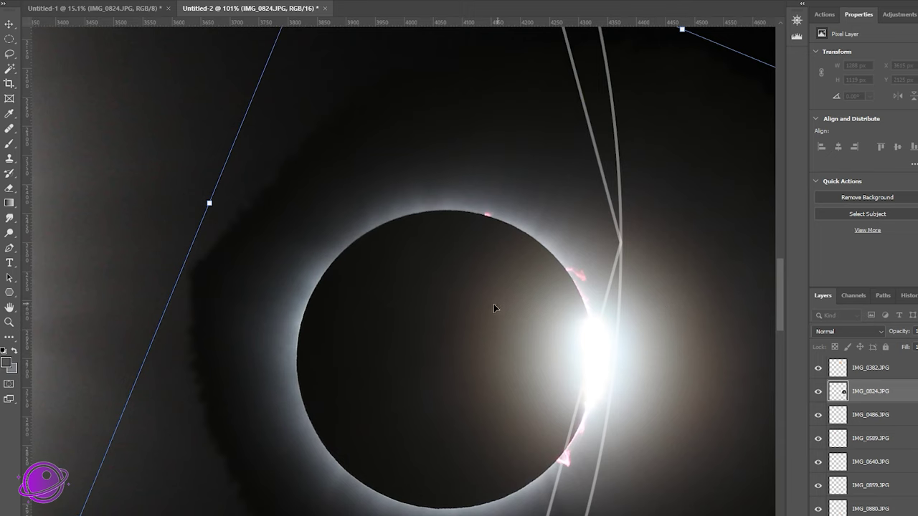
pyautogui.moveTo(494, 304); pyautogui.dragTo(528, 207)
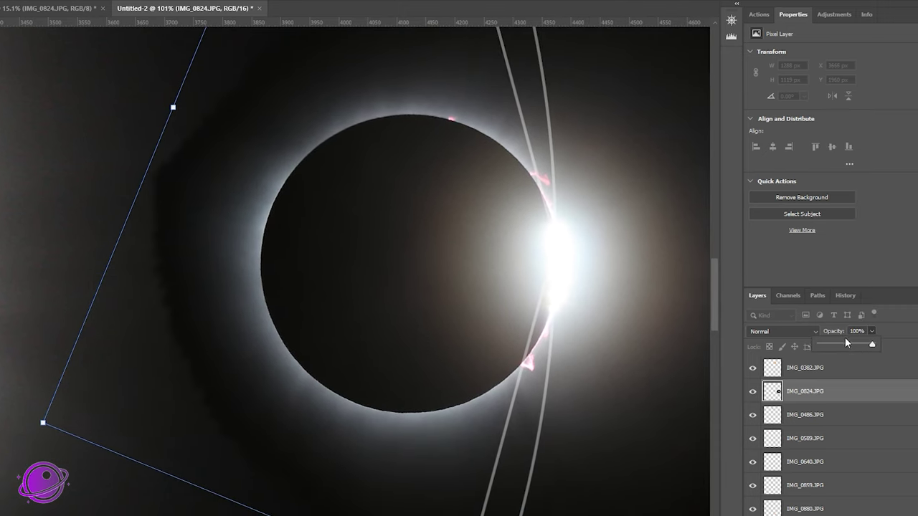
pyautogui.click(899, 340)
pyautogui.moveTo(452, 223); pyautogui.dragTo(446, 215)
pyautogui.scroll(4, 552, 215)
pyautogui.moveTo(412, 255); pyautogui.dragTo(417, 247)
pyautogui.scroll(-2, 416, 342)
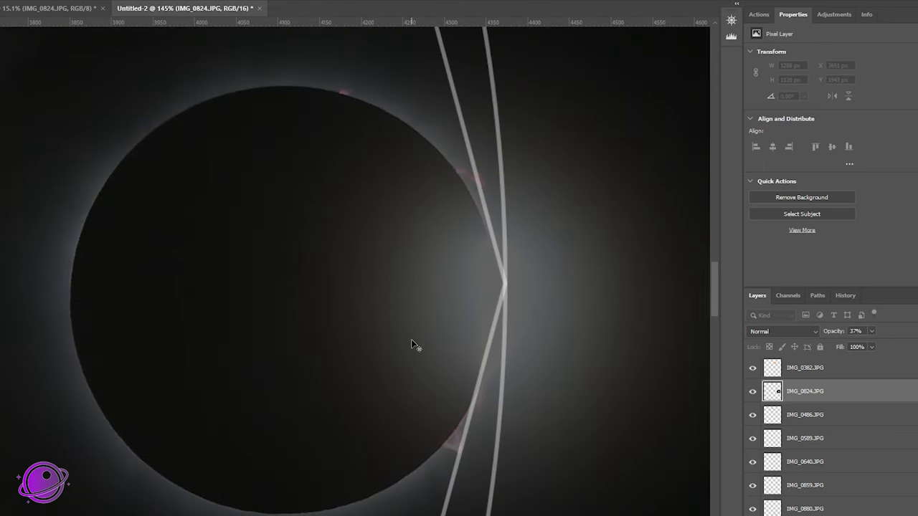
# Rotate the IMG_0824.JPG diamond ring slightly, apply its transform and restore the layer's opacity to 100%.
pyautogui.scroll(-4, 411, 341)
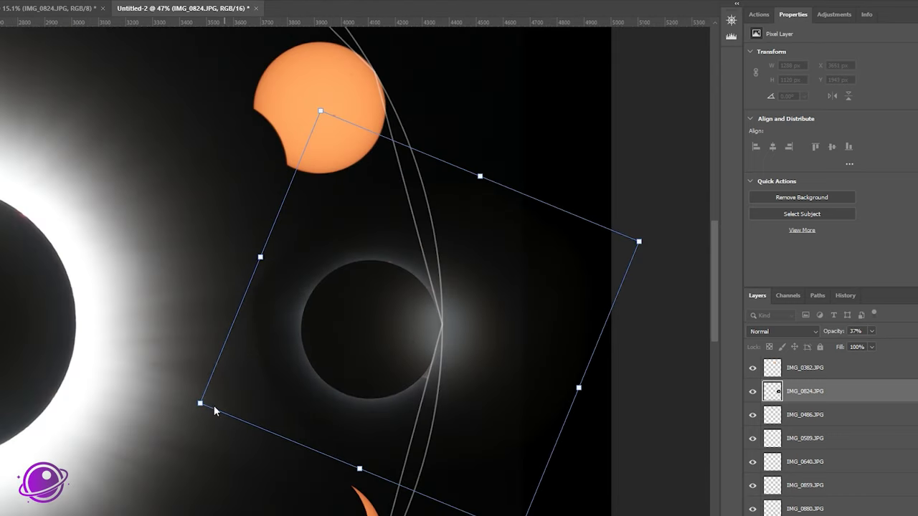
pyautogui.moveTo(184, 401); pyautogui.dragTo(182, 395)
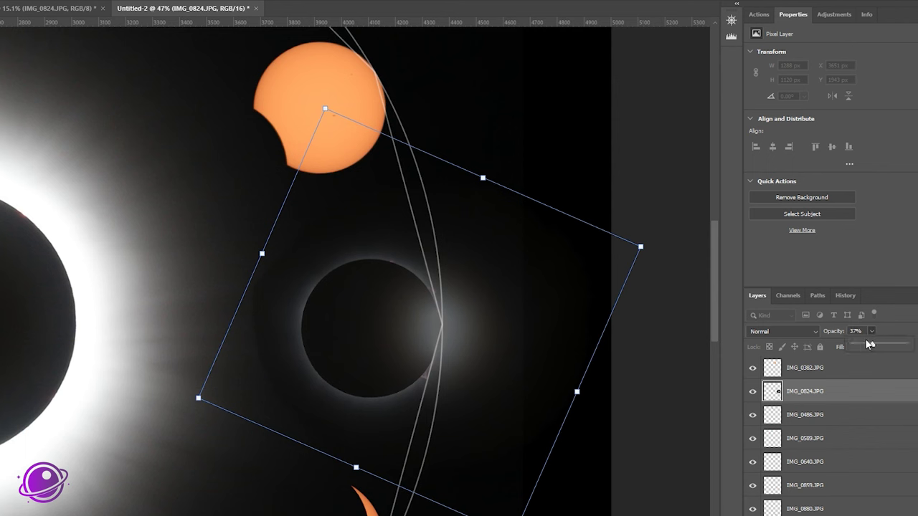
pyautogui.press('Return')
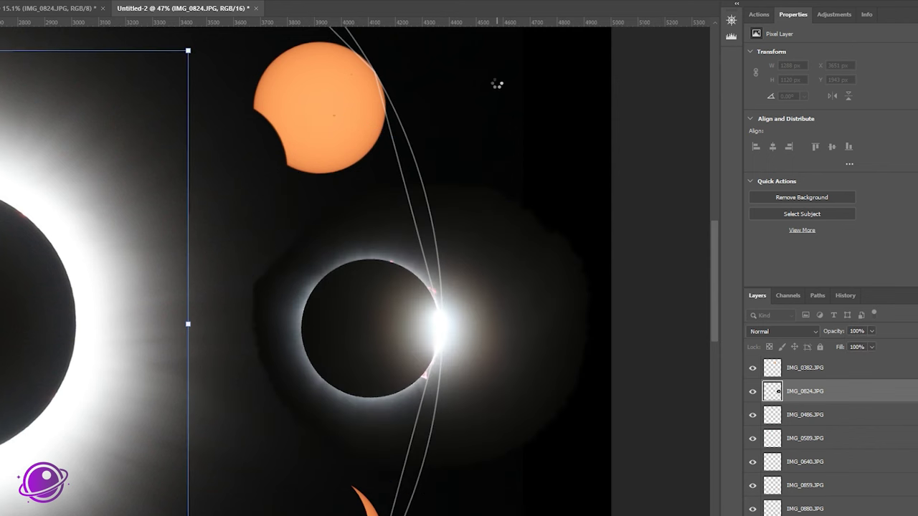
# Move the IMG_0824.JPG layer directly beneath IMG_0739.JPG in the layer stack.
pyautogui.scroll(-3, 289, 351)
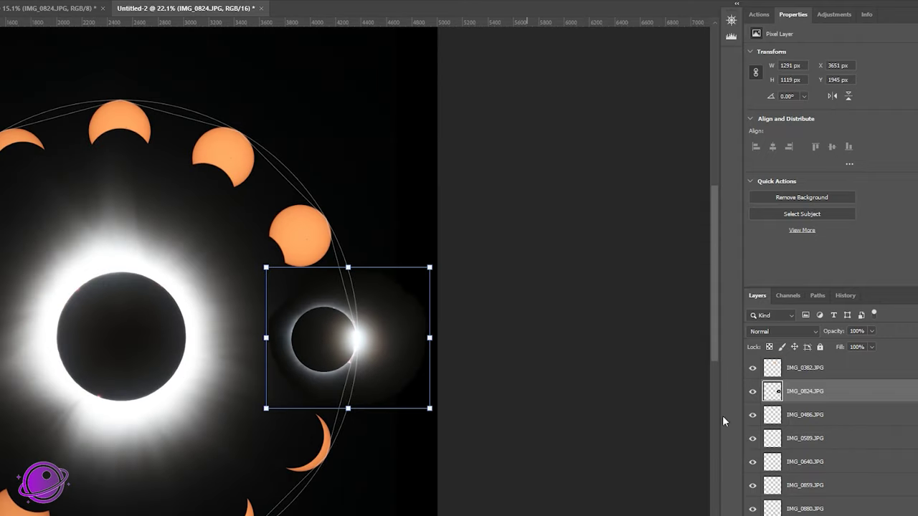
pyautogui.scroll(-1, 813, 399)
pyautogui.moveTo(820, 377); pyautogui.dragTo(817, 515)
pyautogui.moveTo(836, 449); pyautogui.dragTo(842, 509)
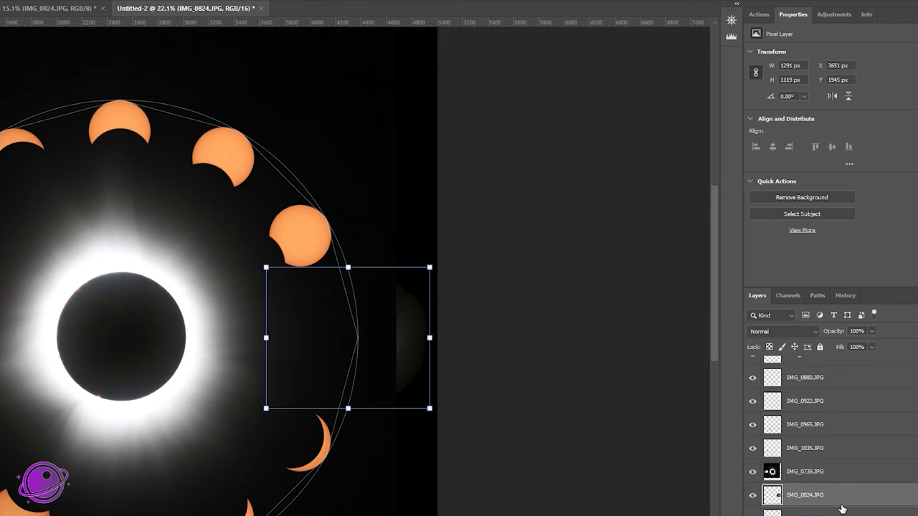
# Add a Reveal All layer mask to IMG_0739.JPG and target the mask for editing.
pyautogui.click(811, 477)
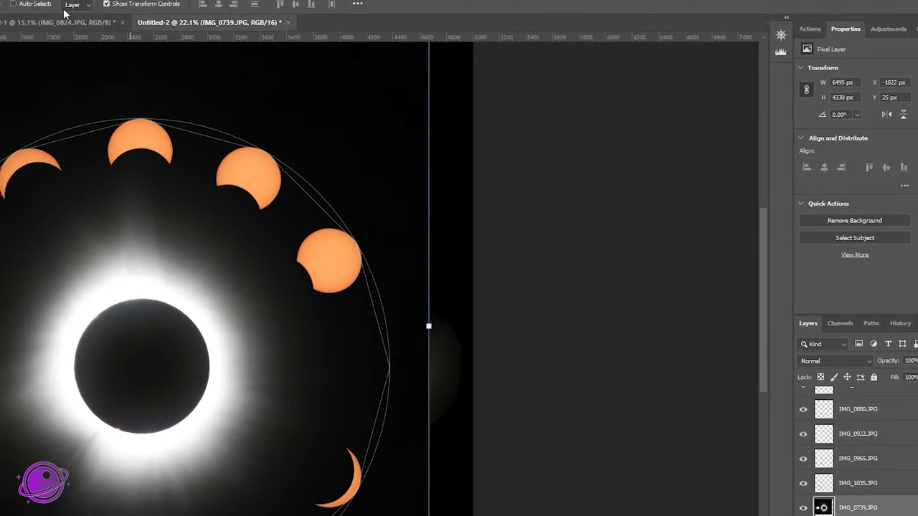
pyautogui.click(64, 5)
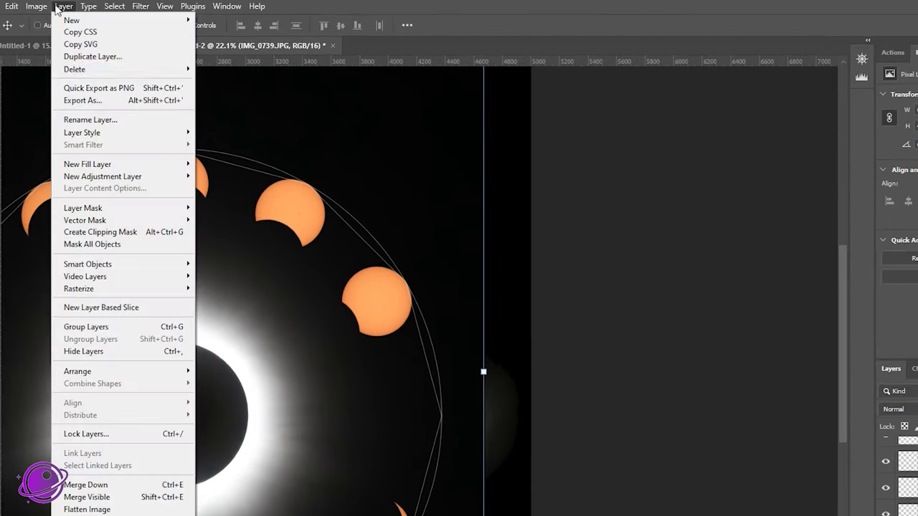
pyautogui.moveTo(107, 208)
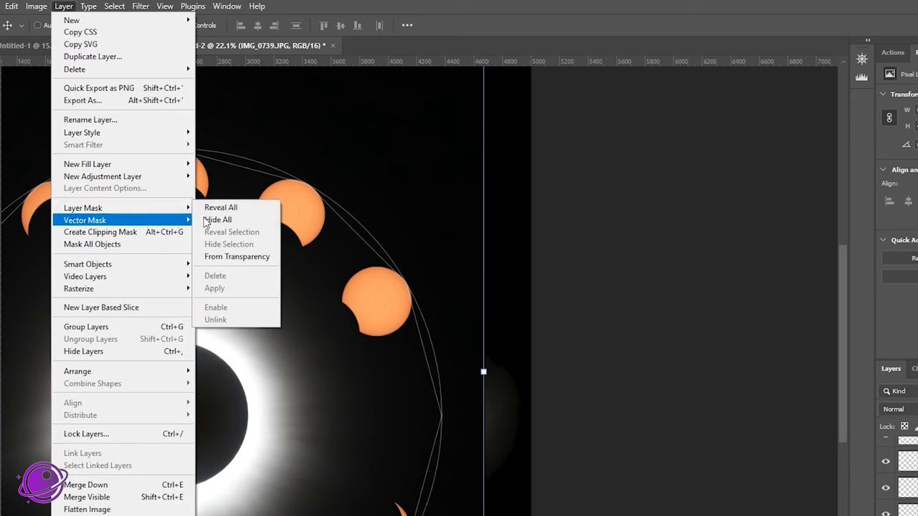
pyautogui.click(236, 208)
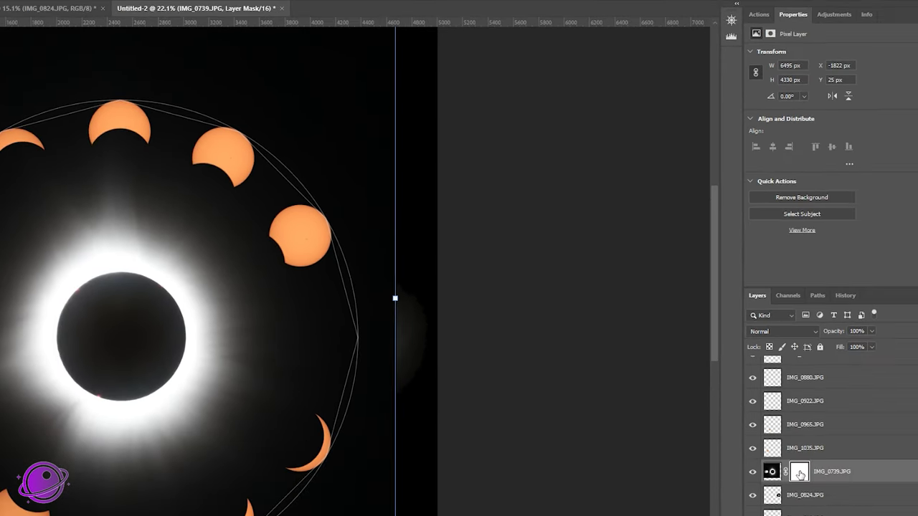
pyautogui.click(796, 471)
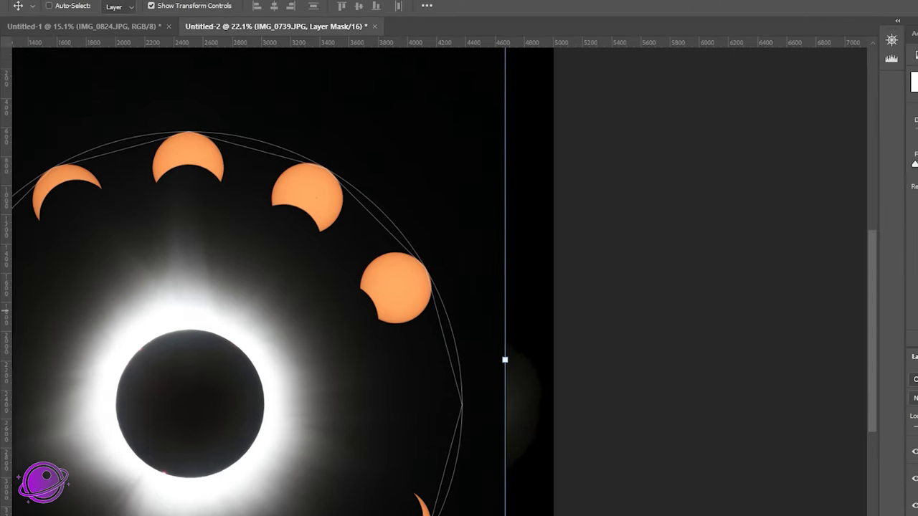
# Draw a radial gradient about 630 px in radius on the IMG_0739.JPG mask, centred on the dodecagon's right vertex.
pyautogui.click(4, 241)
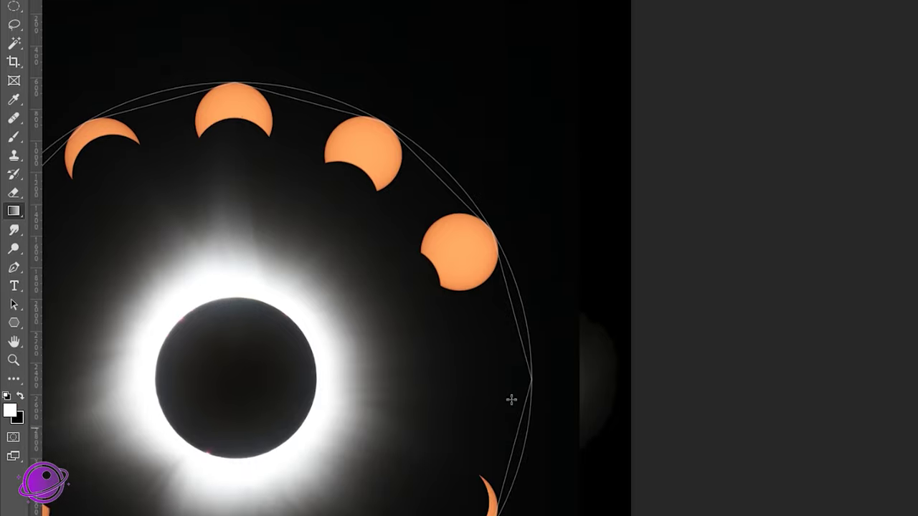
pyautogui.scroll(2, 515, 446)
pyautogui.scroll(2, 520, 352)
pyautogui.moveTo(547, 342); pyautogui.dragTo(763, 342)
pyautogui.scroll(-2, 418, 368)
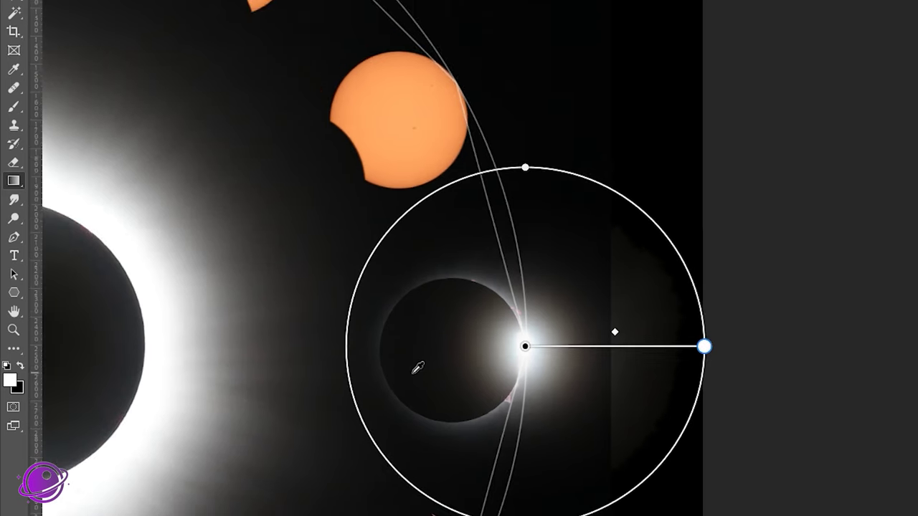
# Paint black on the IMG_0739.JPG mask with the Brush to reveal the right diamond ring's full corona, and swap the foreground to white.
pyautogui.scroll(4, 279, 373)
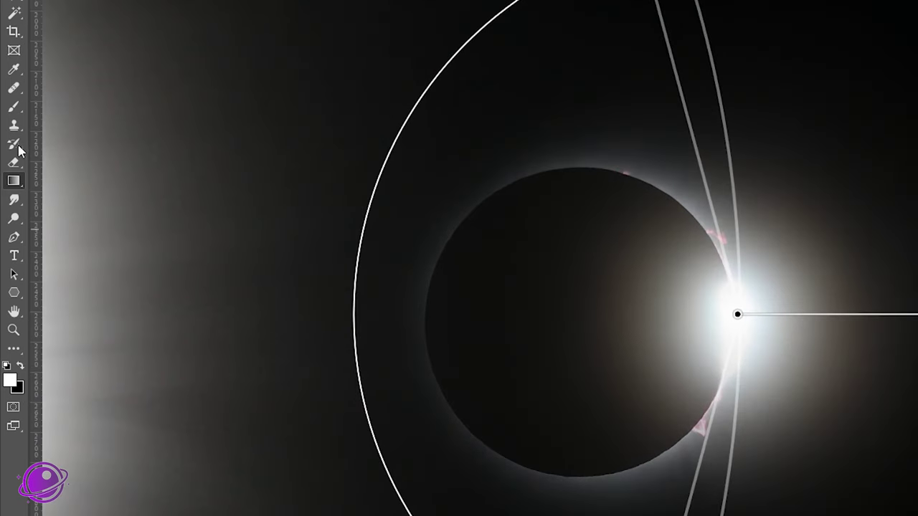
pyautogui.click(13, 108)
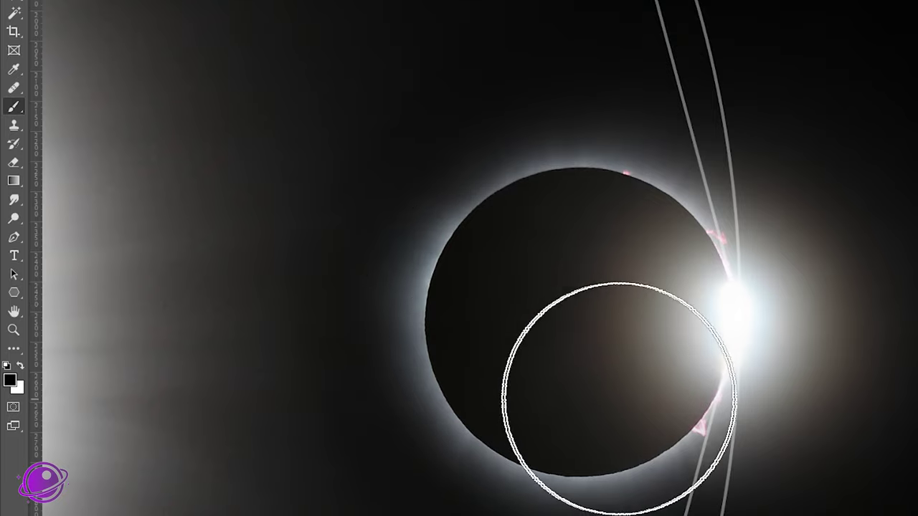
pyautogui.scroll(-3, 598, 265)
pyautogui.scroll(2, 567, 282)
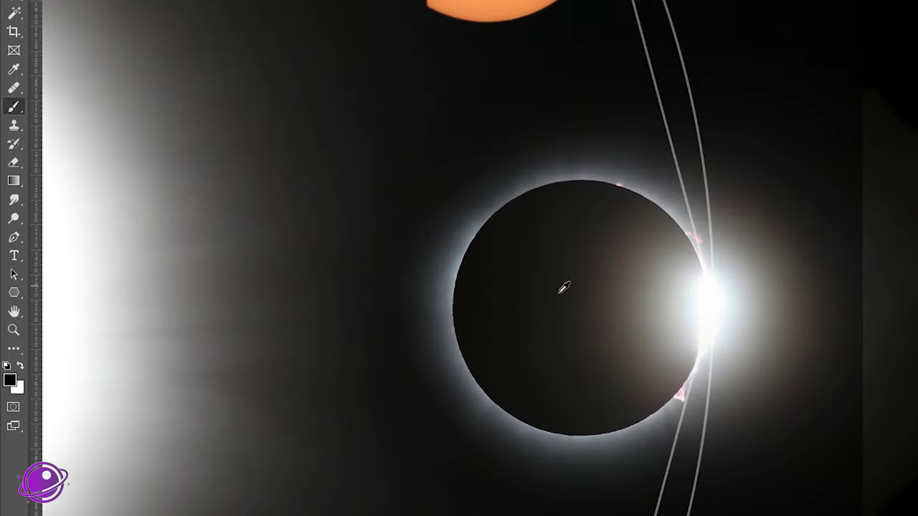
pyautogui.scroll(2, 538, 316)
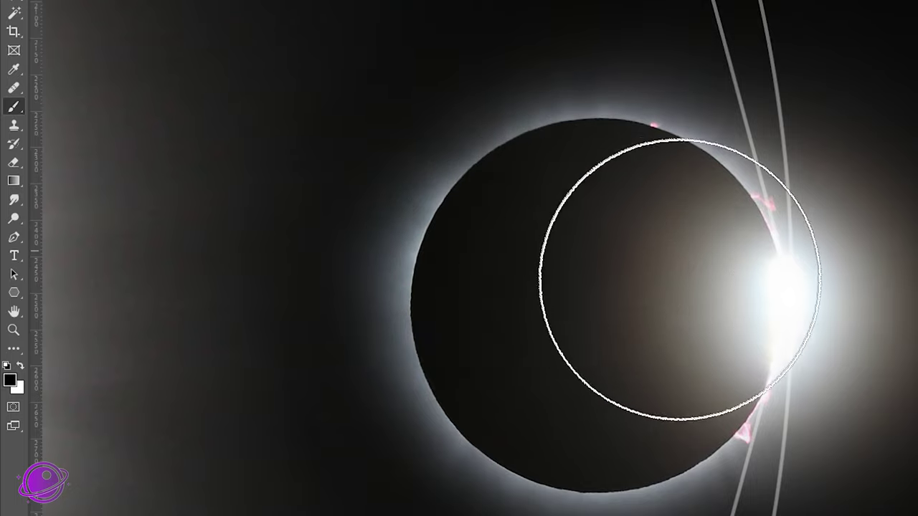
pyautogui.scroll(-4, 625, 358)
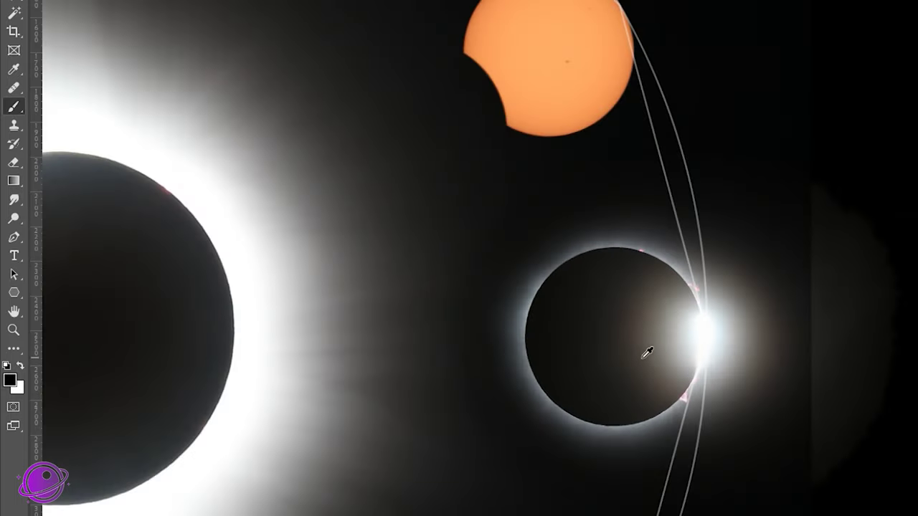
pyautogui.scroll(3, 687, 345)
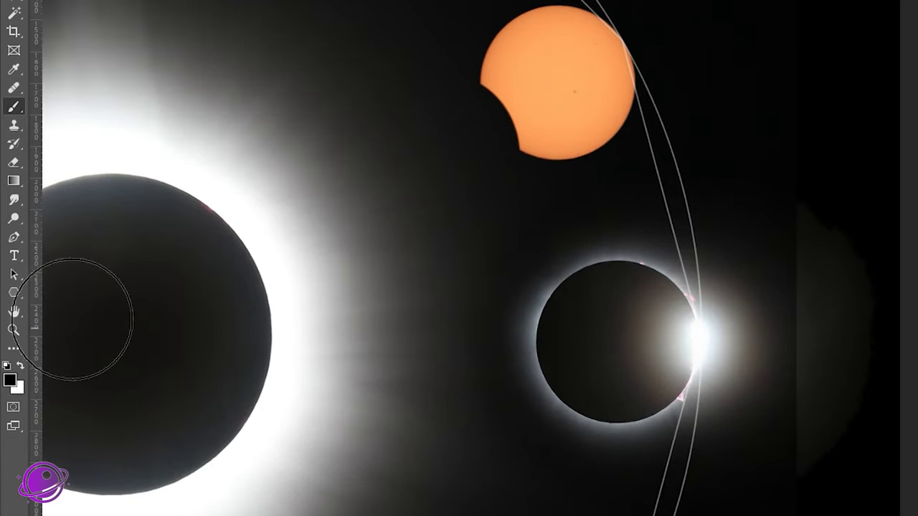
pyautogui.click(21, 367)
pyautogui.scroll(3, 426, 430)
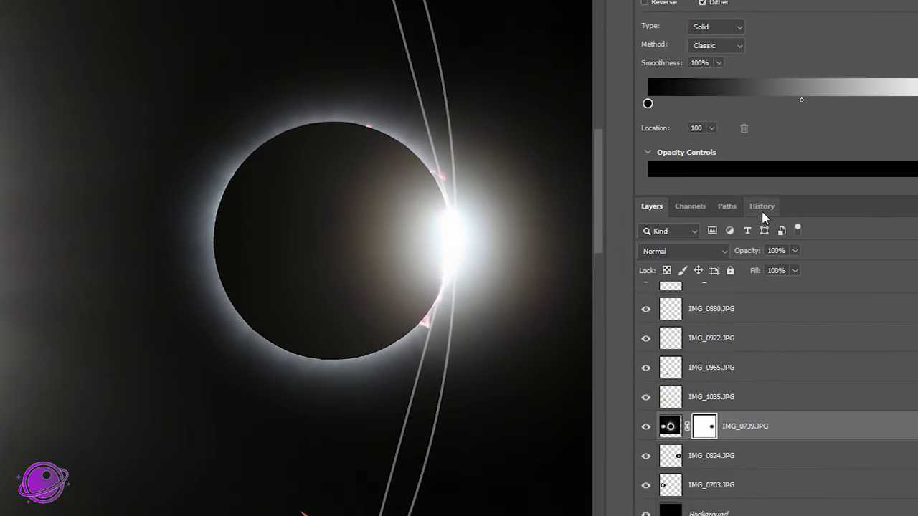
# Review the recorded brush strokes in the document's history and return to the layer list.
pyautogui.click(762, 206)
pyautogui.scroll(1, 695, 304)
pyautogui.scroll(-1, 696, 303)
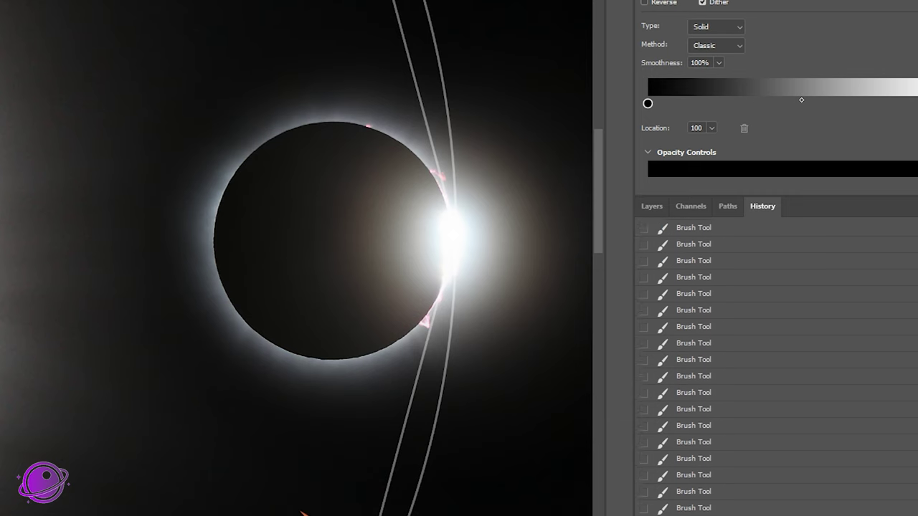
pyautogui.click(651, 206)
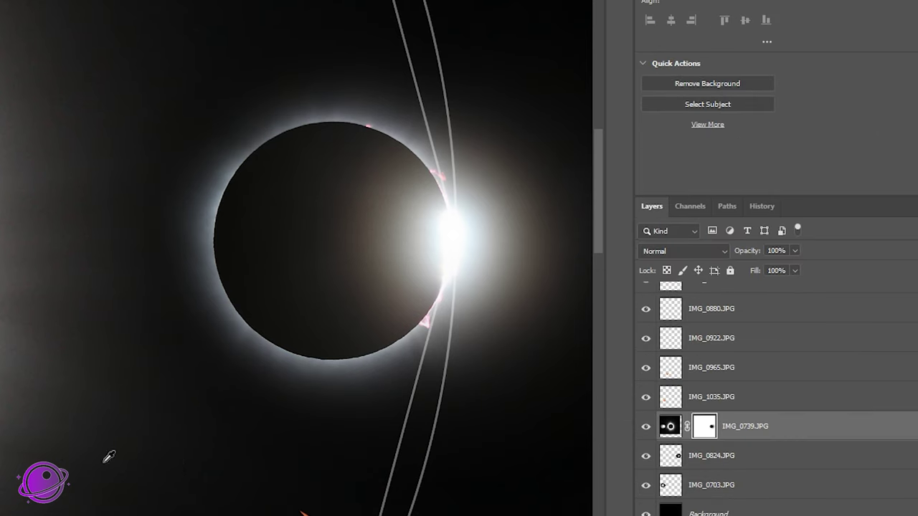
# Apply the IMG_0739.JPG mask with the right diamond ring blend permanently to its layer.
pyautogui.scroll(-5, 289, 420)
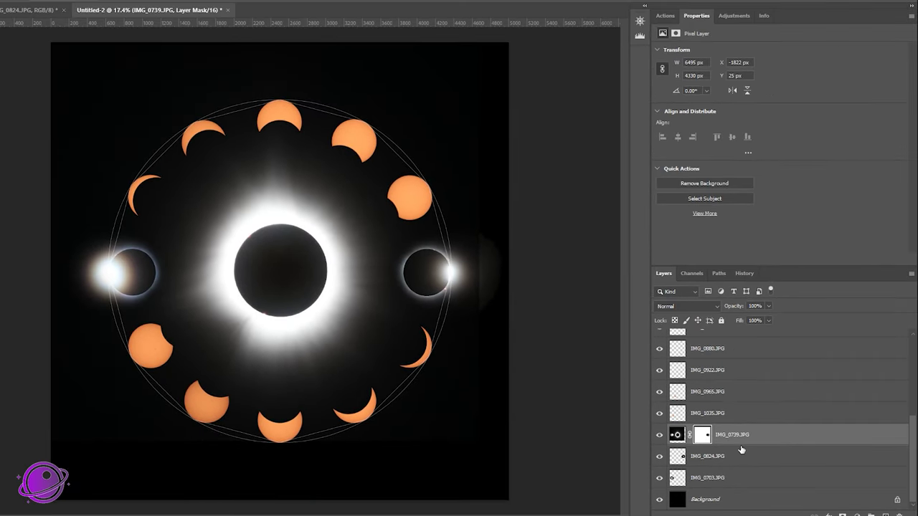
pyautogui.rightClick(703, 436)
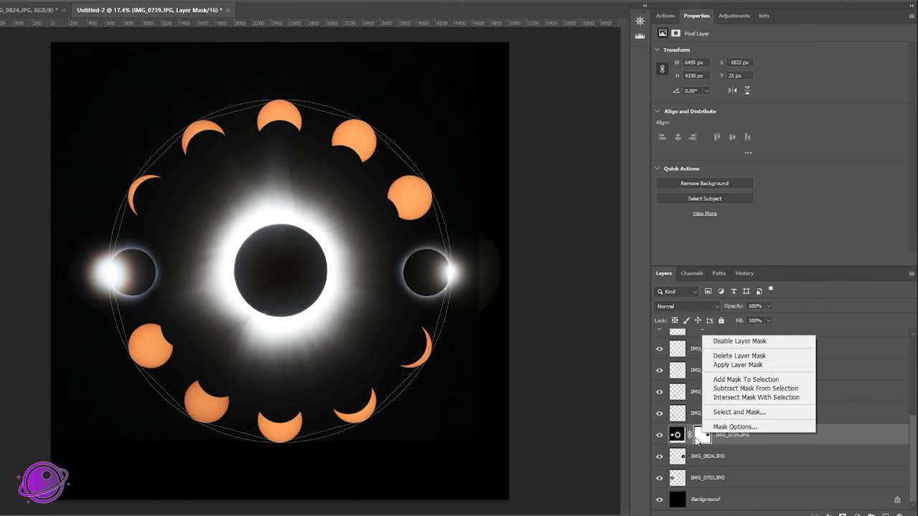
pyautogui.click(734, 366)
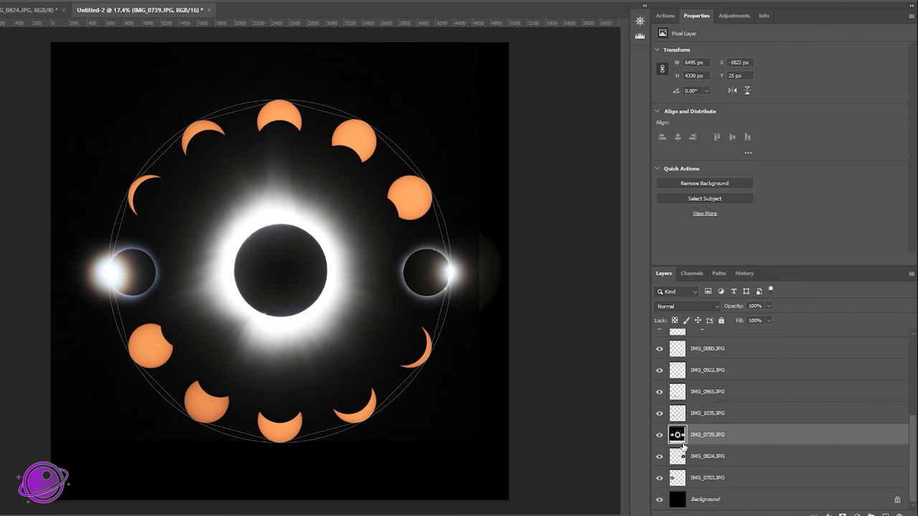
pyautogui.scroll(1, 215, 262)
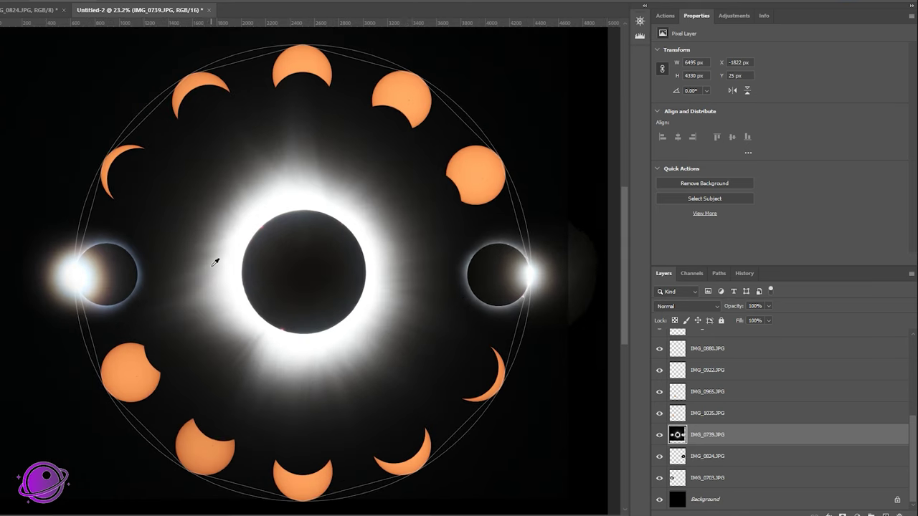
pyautogui.scroll(-1, 480, 357)
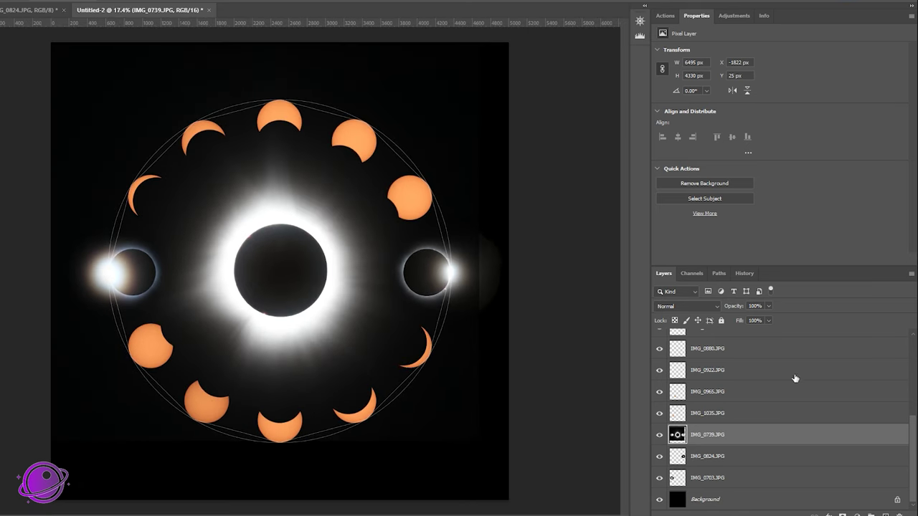
# Hide the Ellipse 1 and Polygon 1 guide layers and switch to the Move tool.
pyautogui.scroll(5, 735, 401)
pyautogui.click(660, 341)
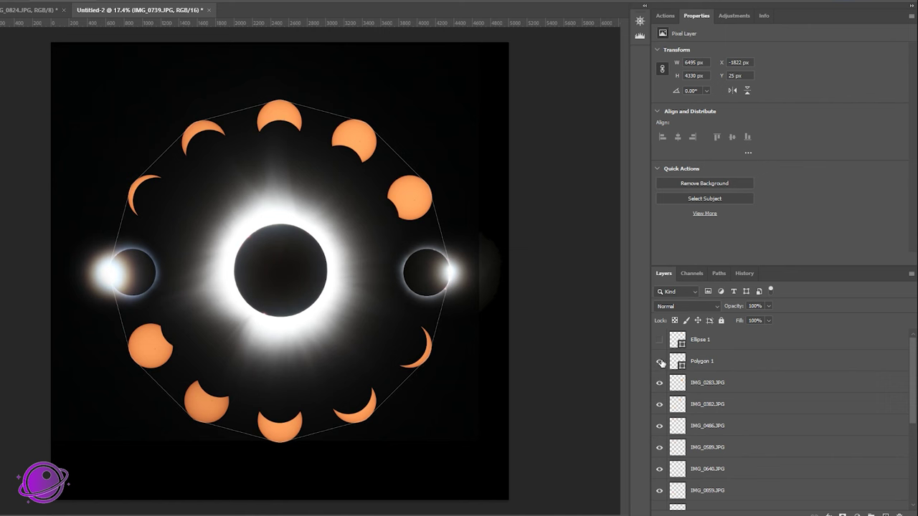
pyautogui.click(660, 362)
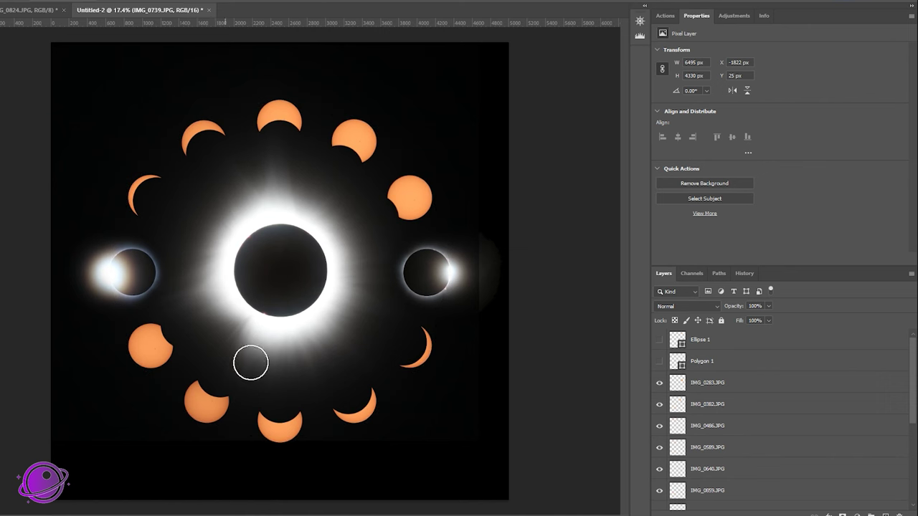
pyautogui.press('v')
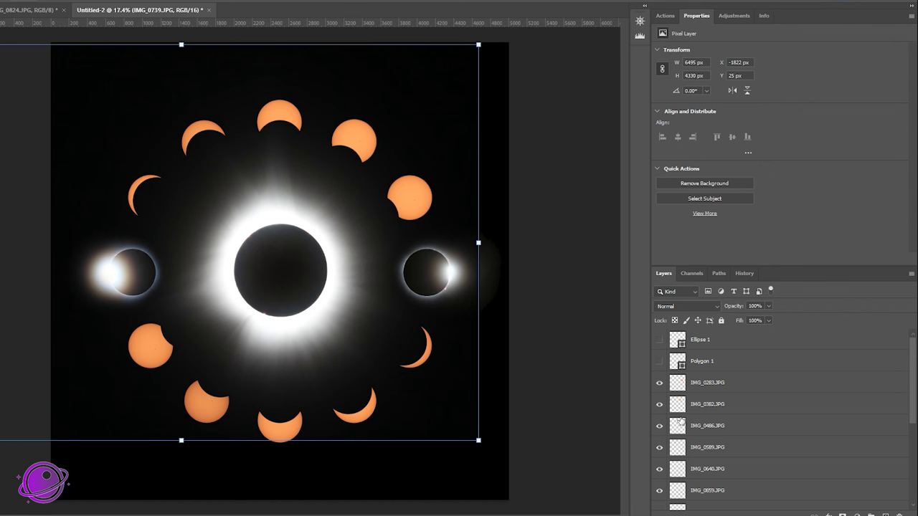
# Add a Solid Color fill layer directly above the Background layer.
pyautogui.press('Return')
pyautogui.scroll(-2, 778, 461)
pyautogui.scroll(-2, 775, 464)
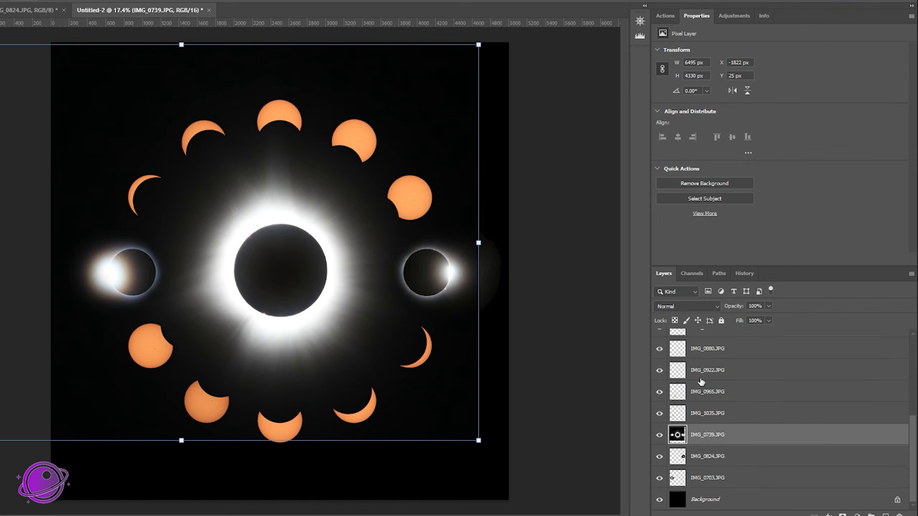
pyautogui.click(728, 498)
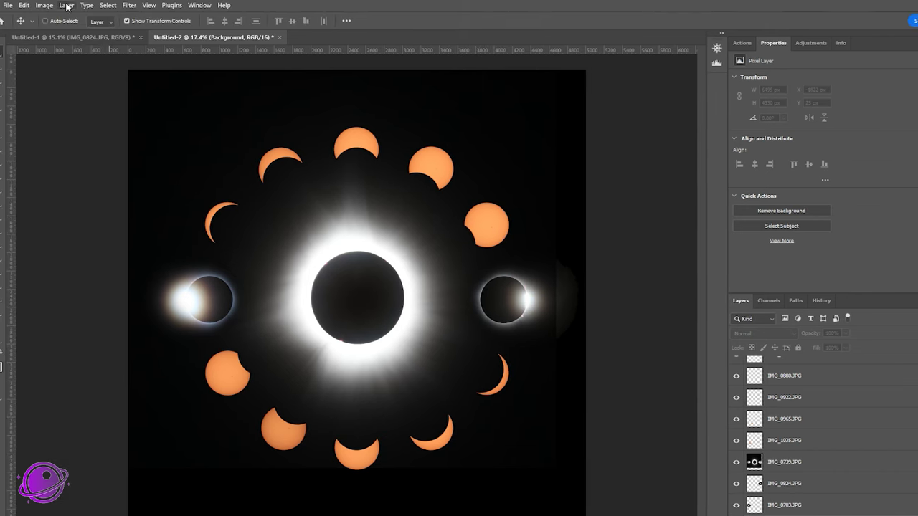
pyautogui.click(66, 5)
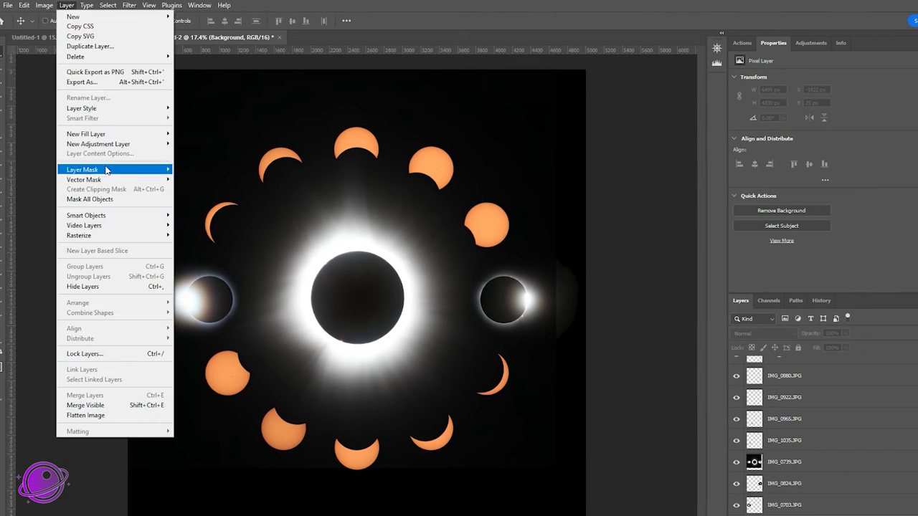
pyautogui.moveTo(112, 135)
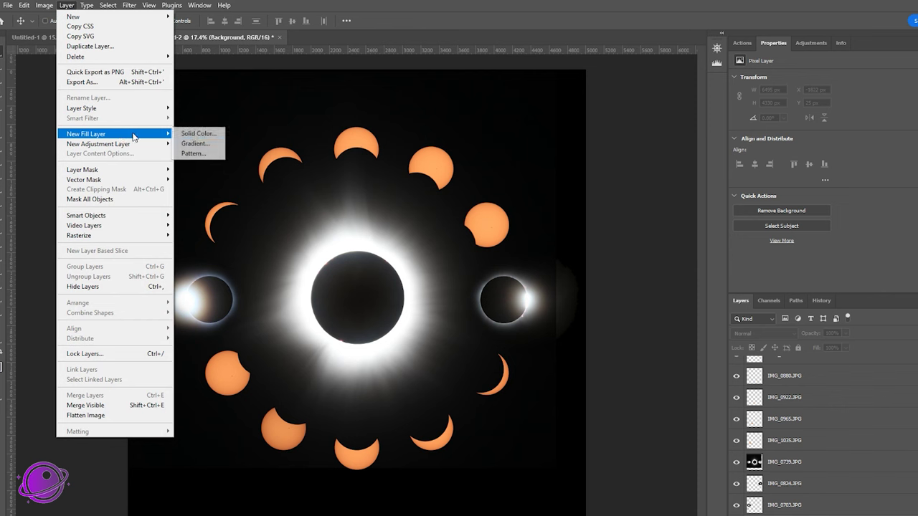
pyautogui.click(193, 135)
pyautogui.moveTo(657, 191); pyautogui.dragTo(636, 176)
pyautogui.click(787, 193)
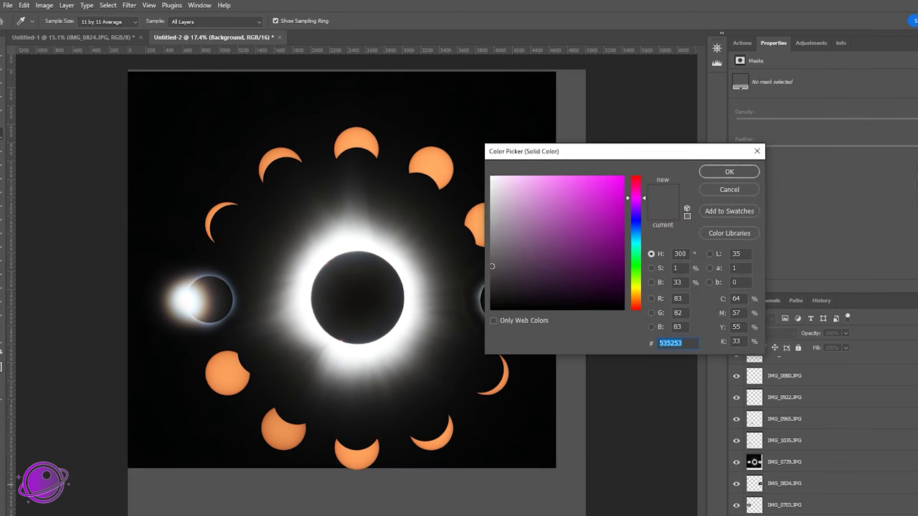
# Sample the collage's dark sky to set the fill layer's colour to near-black 040404.
pyautogui.moveTo(605, 158); pyautogui.dragTo(614, 139)
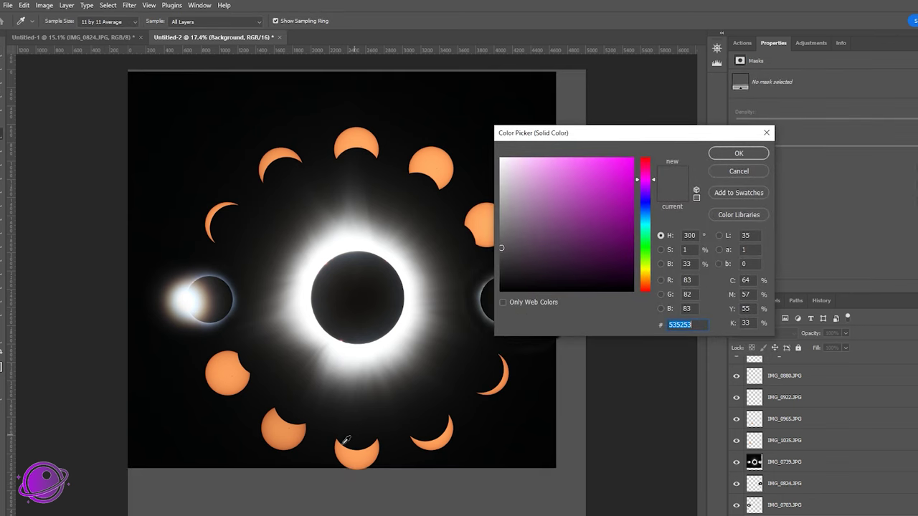
pyautogui.press('alt')
pyautogui.click(482, 436)
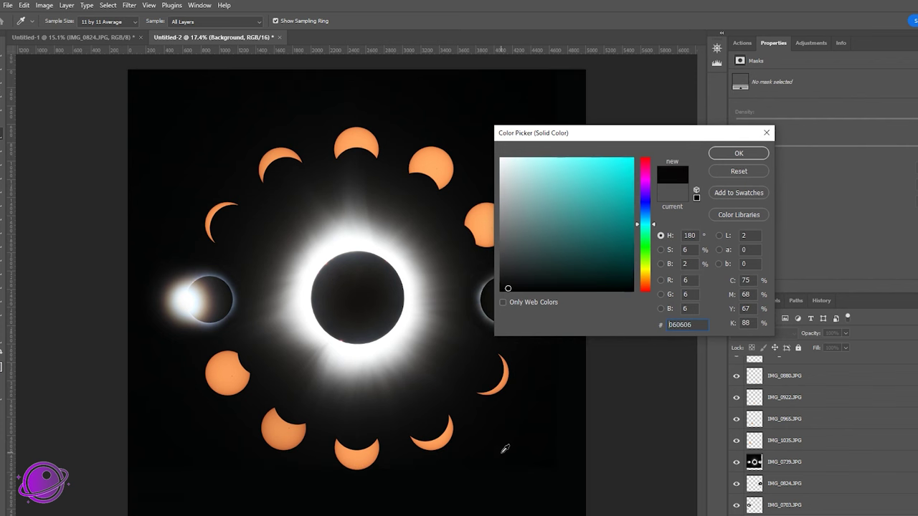
pyautogui.click(406, 461)
pyautogui.click(541, 457)
pyautogui.moveTo(605, 132); pyautogui.dragTo(219, 161)
pyautogui.click(474, 475)
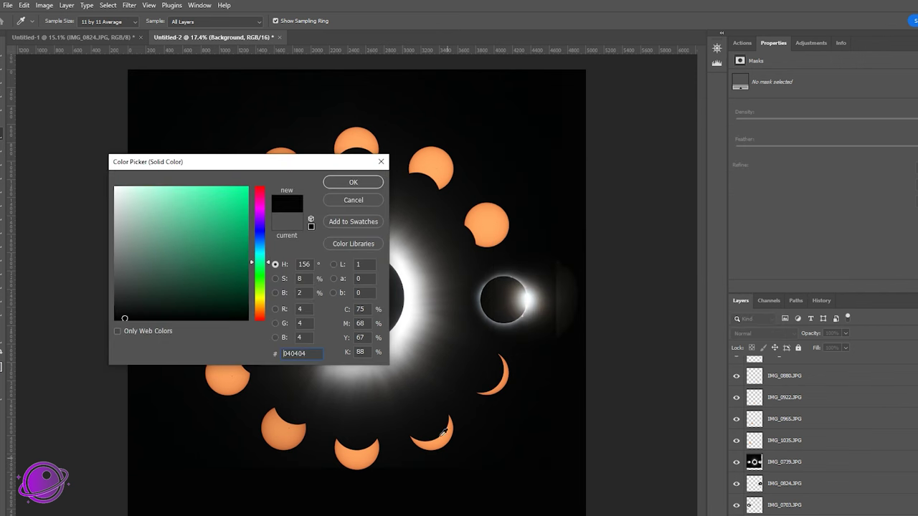
pyautogui.click(365, 184)
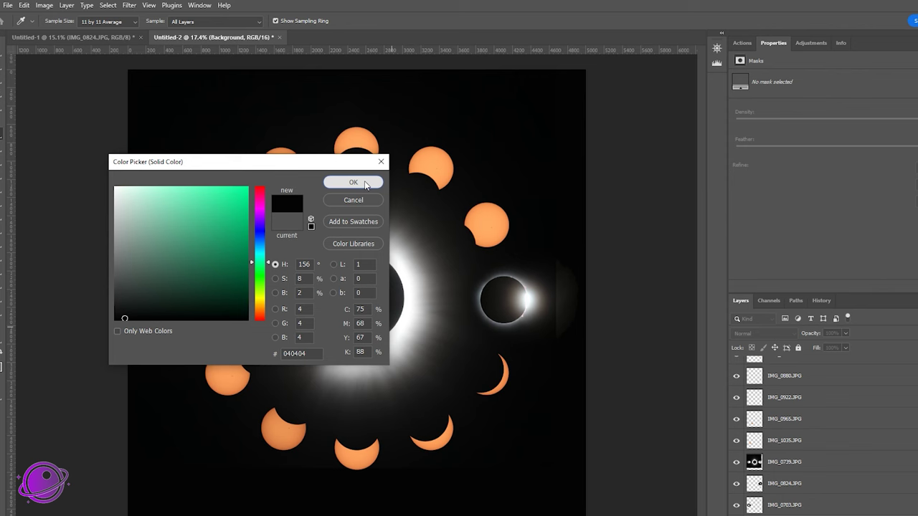
# Delete the faint leftover patch outside the right diamond ring from the IMG_0824.JPG layer using a rectangular marquee, and clear the selection.
pyautogui.click(814, 466)
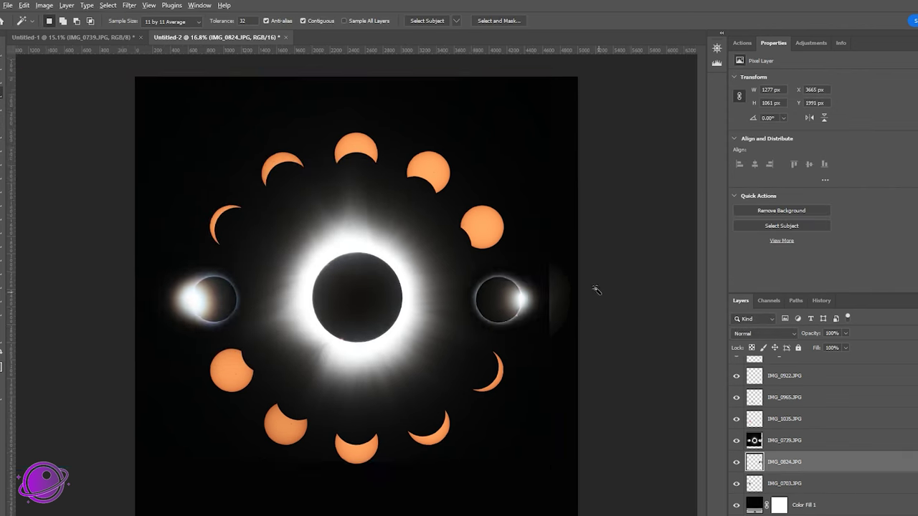
pyautogui.scroll(5, 655, 323)
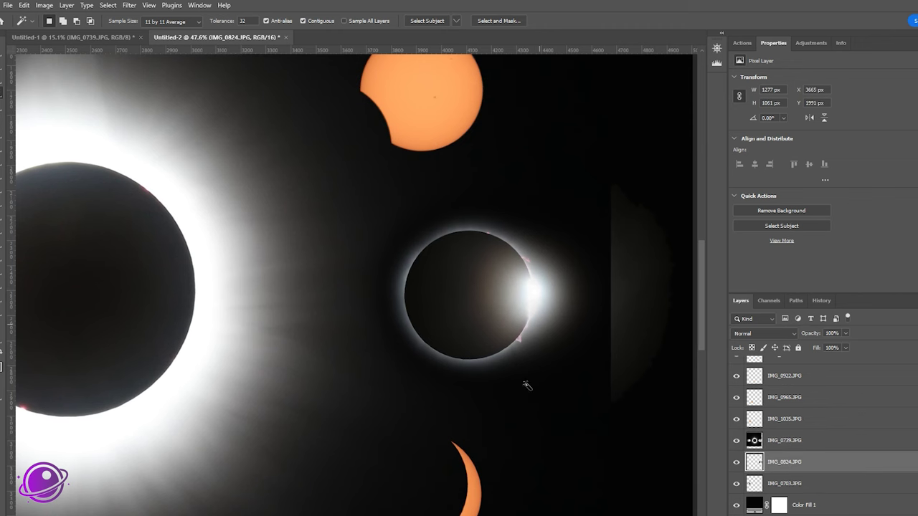
pyautogui.hscroll(3, 351, 280)
pyautogui.click(0, 66)
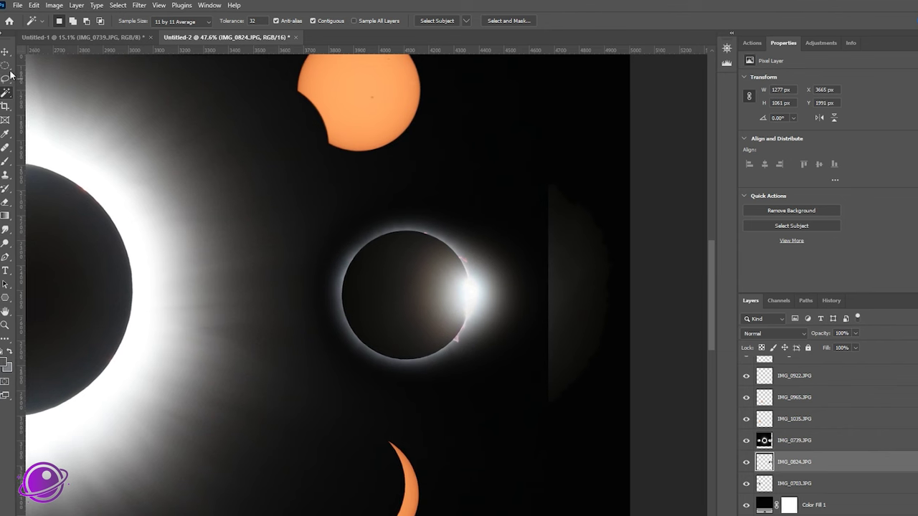
pyautogui.rightClick(8, 68)
pyautogui.click(50, 66)
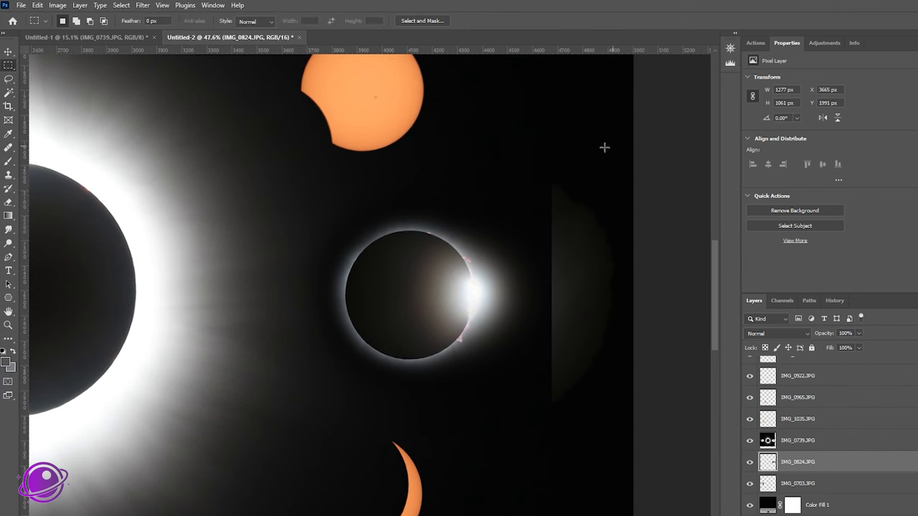
pyautogui.moveTo(556, 154); pyautogui.dragTo(584, 330)
pyautogui.press('Delete')
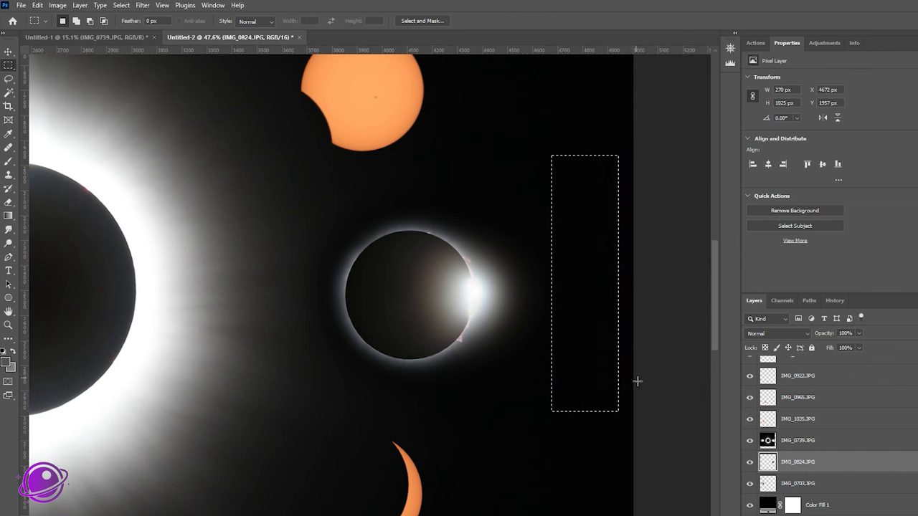
pyautogui.hotkey('ctrl', 'd')
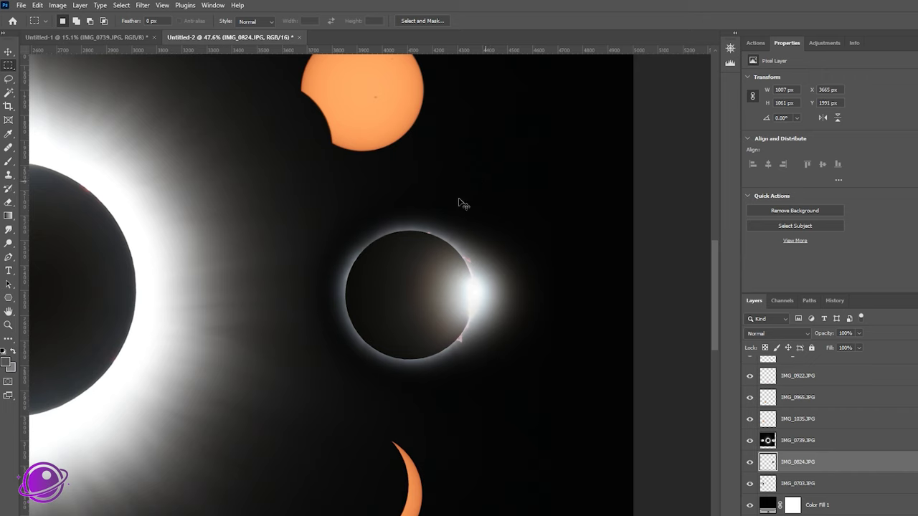
pyautogui.scroll(-3, 431, 351)
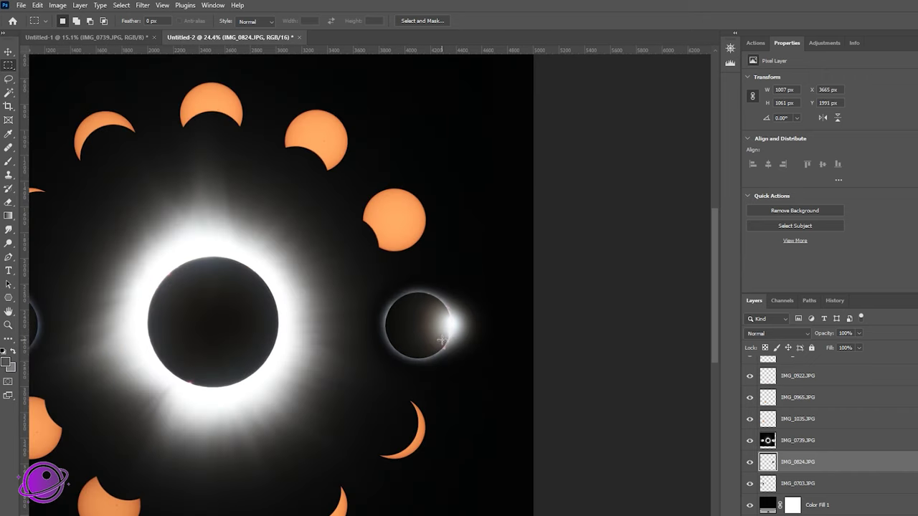
pyautogui.scroll(-1, 423, 337)
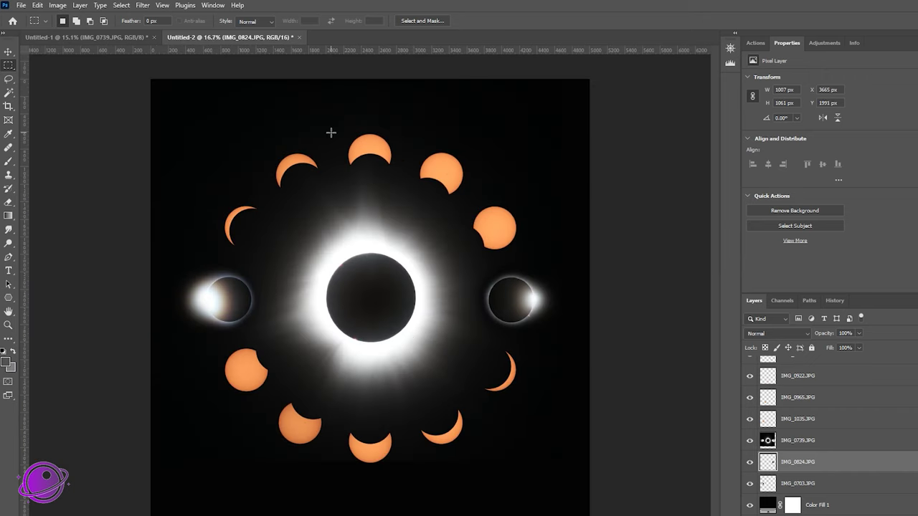